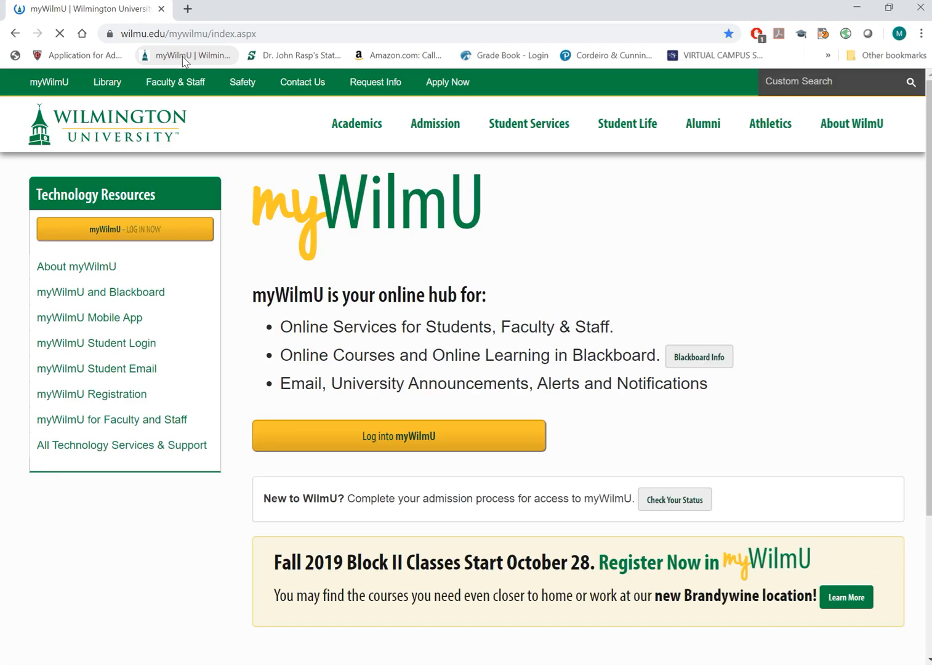
- Enter the myWilmU portal, go to its Canvas page and sign in to Canvas with the saved account credentials
{"action": "left_click", "coordinate": [161, 233]}
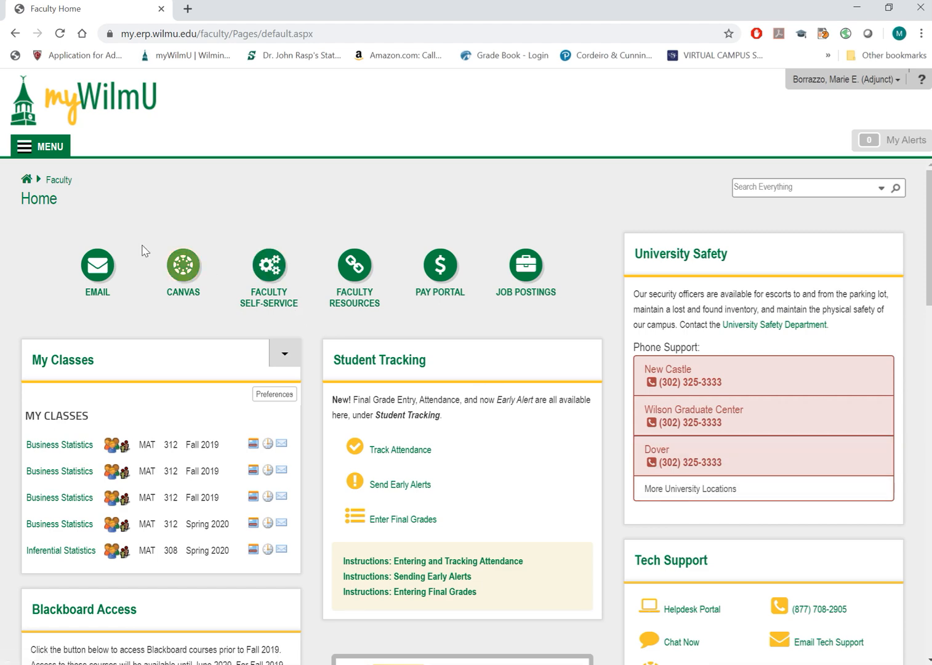
{"action": "left_click", "coordinate": [178, 270]}
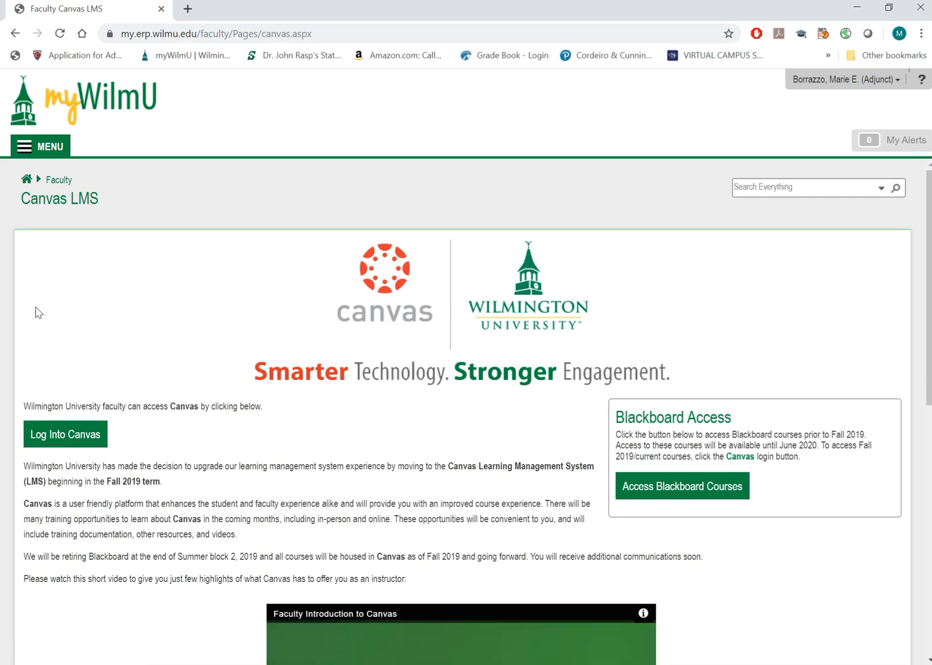
{"action": "left_click", "coordinate": [66, 436]}
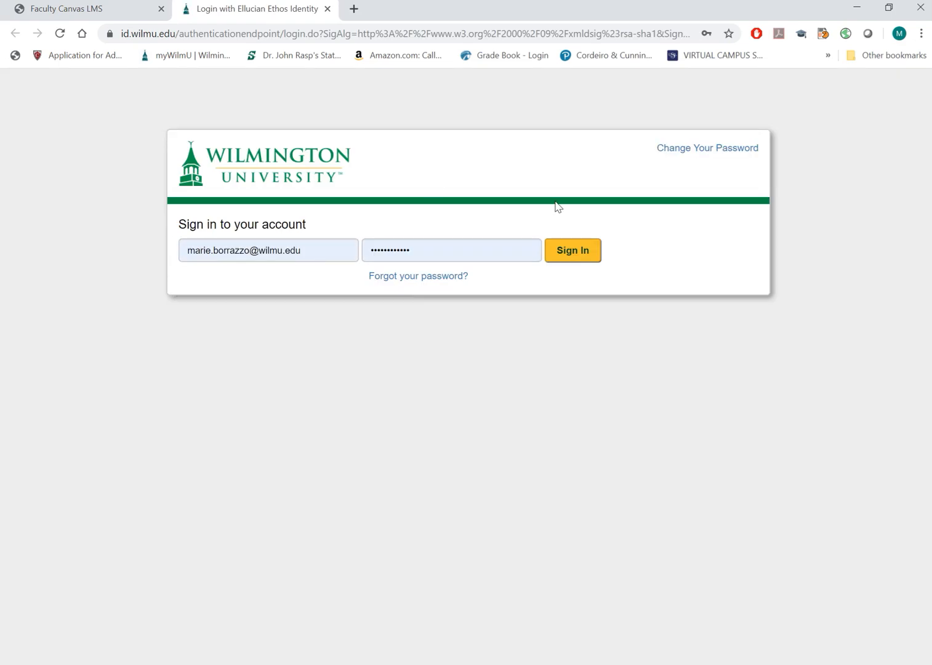
{"action": "left_click", "coordinate": [572, 255]}
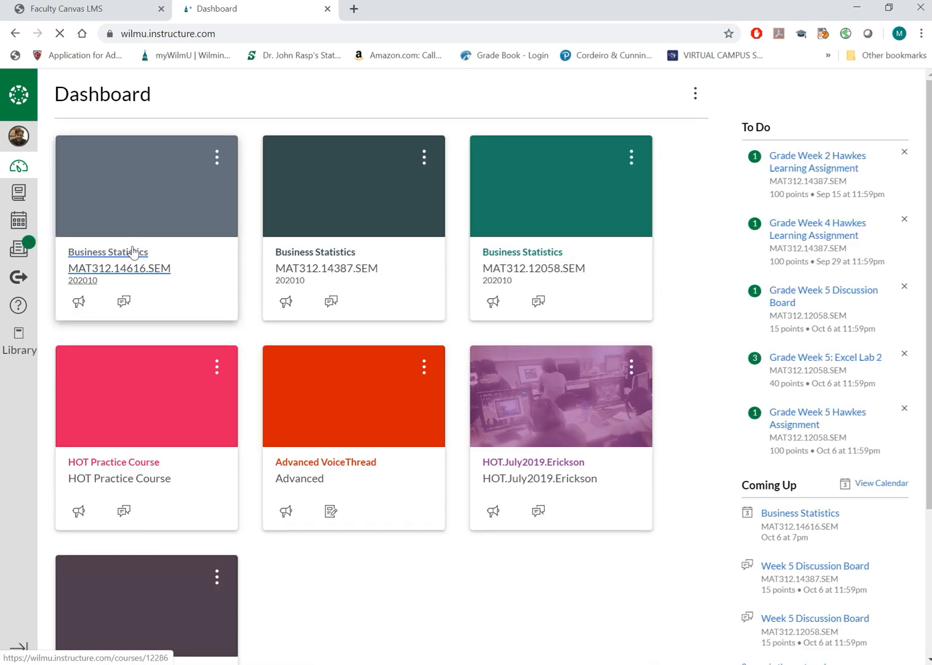
- Open the Week 5: Excel Lab 2 assignment in the Business Statistics course MAT312.14616.SEM
{"action": "left_click", "coordinate": [119, 259]}
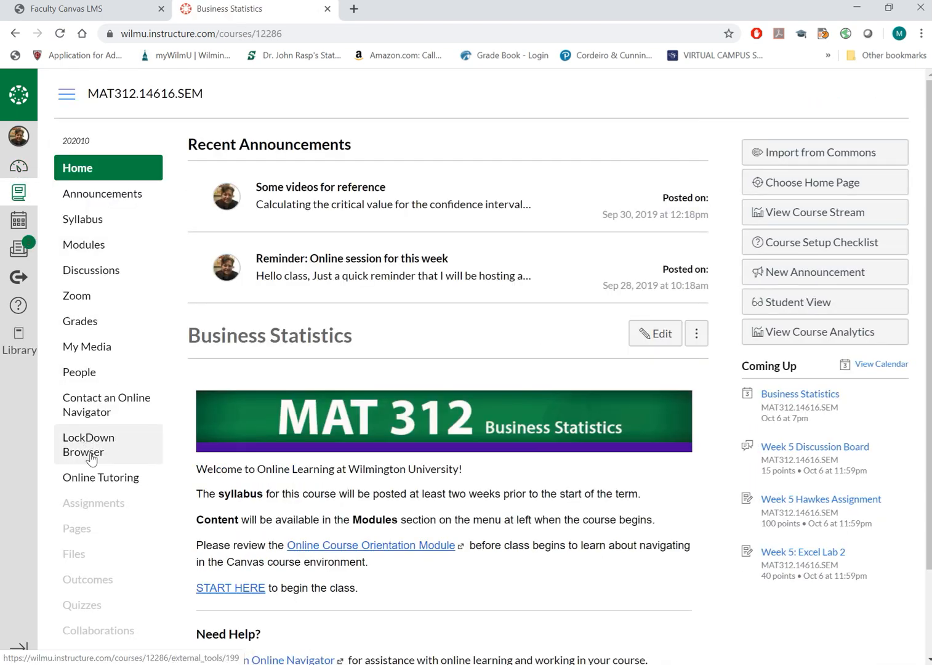
{"action": "left_click", "coordinate": [100, 510]}
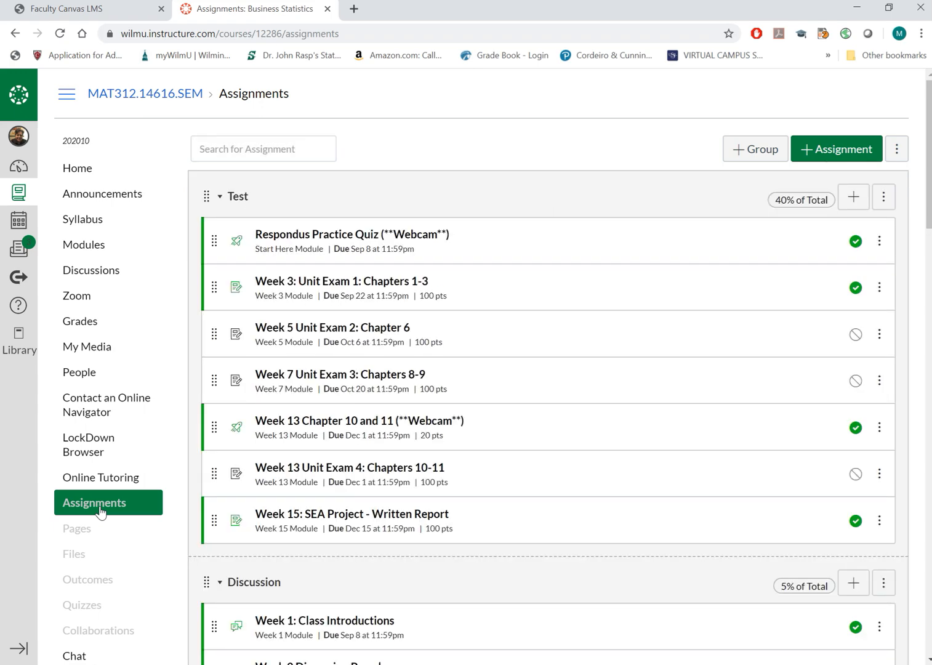
{"action": "scroll", "coordinate": [101, 517], "scroll_direction": "down", "scroll_amount": 4}
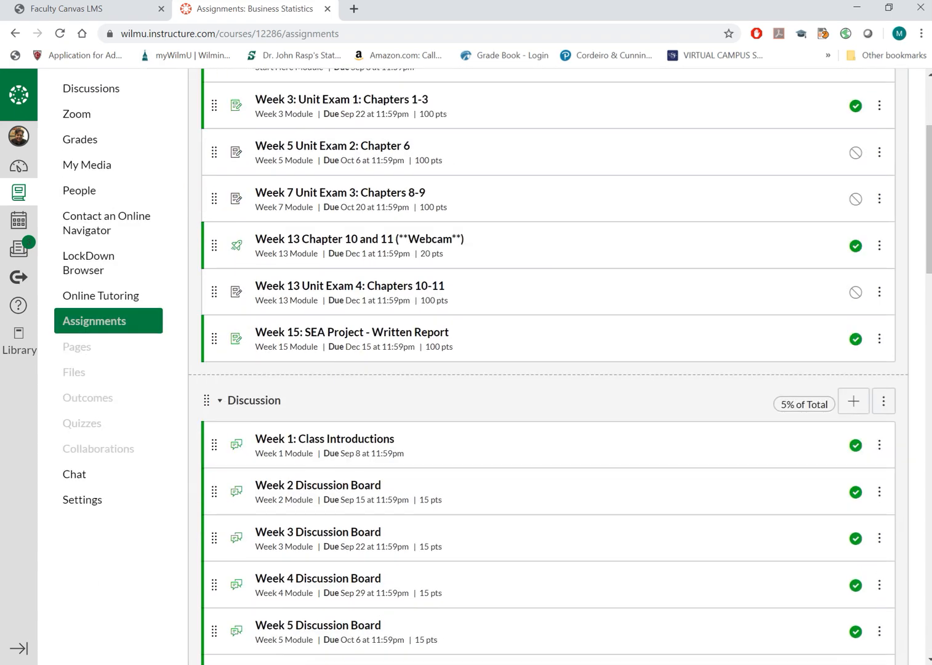
{"action": "scroll", "coordinate": [547, 370], "scroll_direction": "down", "scroll_amount": 10}
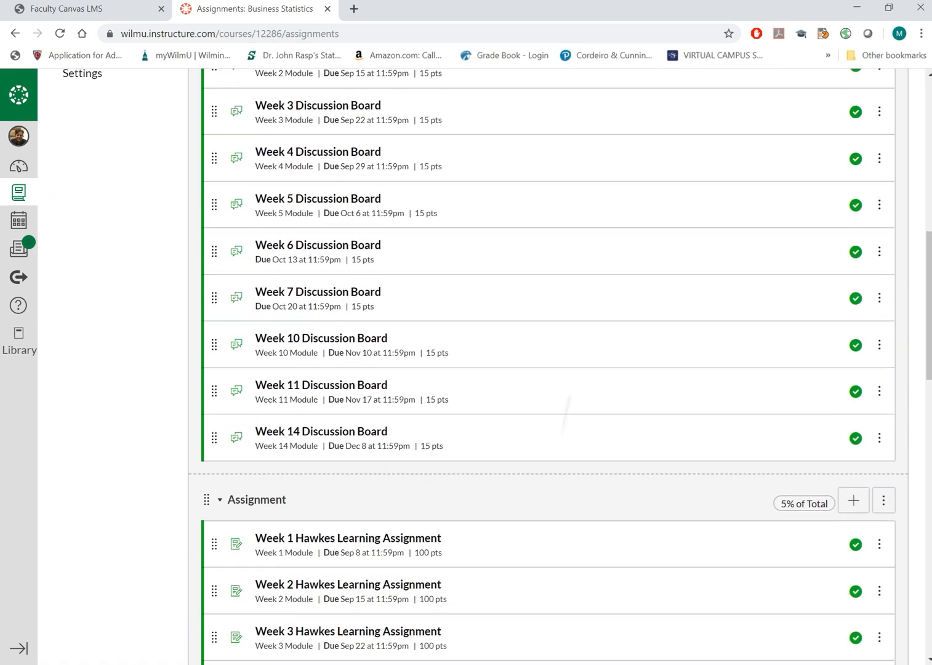
{"action": "scroll", "coordinate": [548, 369], "scroll_direction": "down", "scroll_amount": 11}
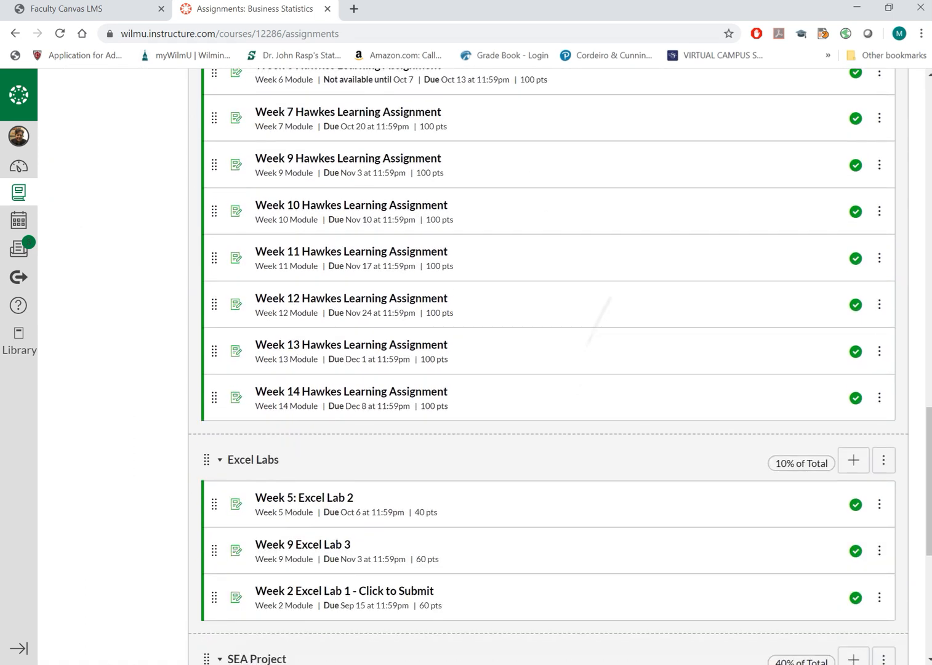
{"action": "scroll", "coordinate": [548, 369], "scroll_direction": "down", "scroll_amount": 2}
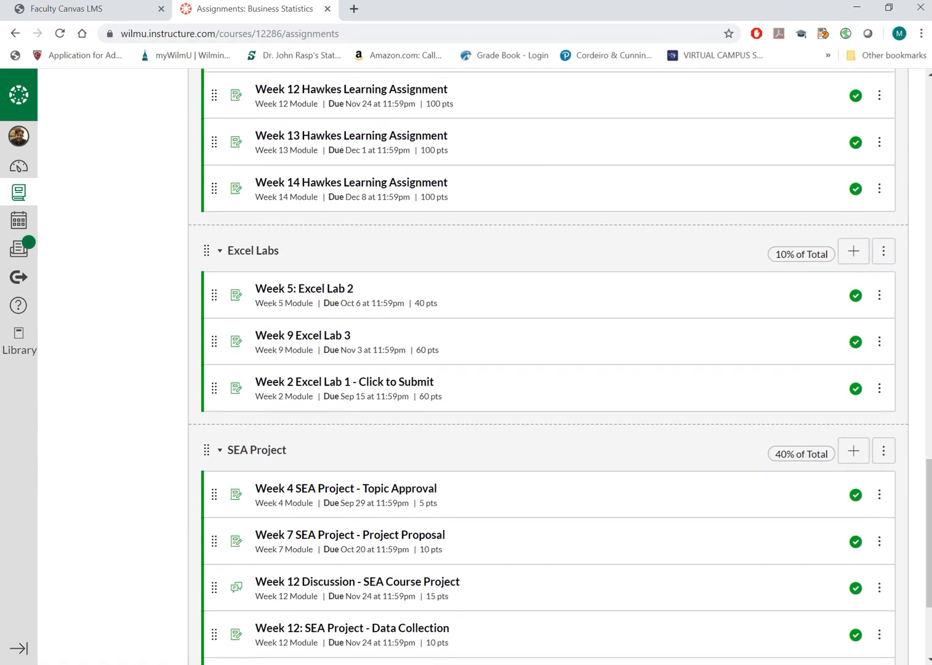
{"action": "left_click", "coordinate": [304, 288]}
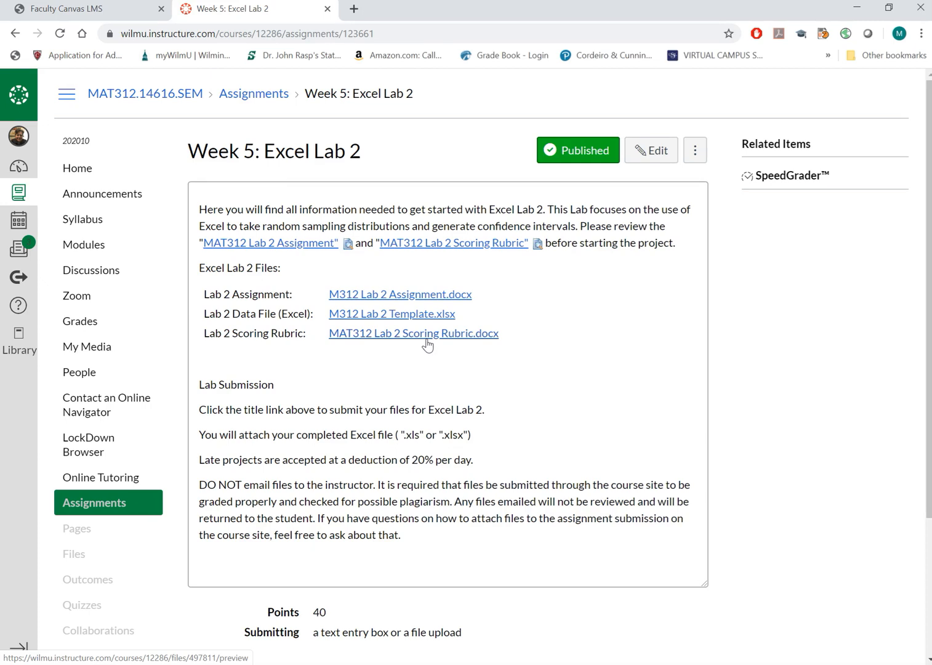
- Open Dr. John Rasp's Statistics Website and browse its classroom data sets as far as the Body Fat entry
{"action": "left_click", "coordinate": [299, 60]}
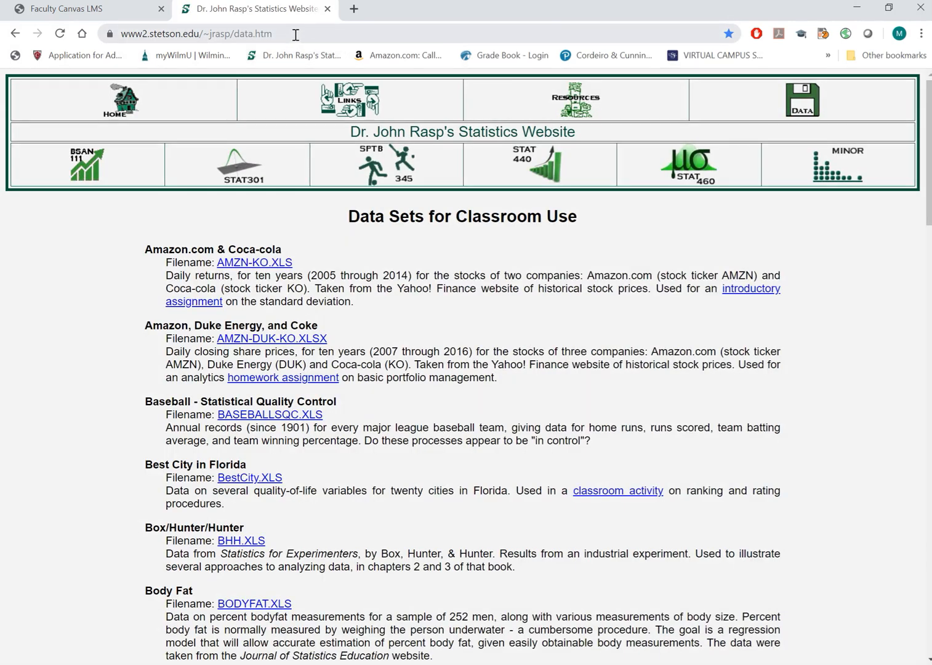
{"action": "left_click", "coordinate": [296, 35]}
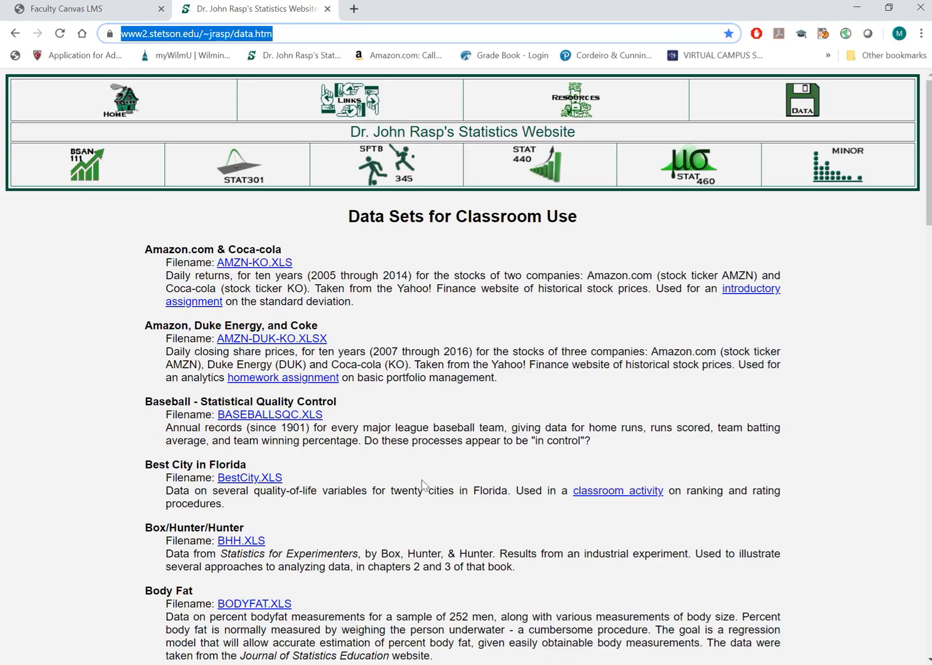
{"action": "left_click", "coordinate": [370, 541]}
{"action": "scroll", "coordinate": [370, 542], "scroll_direction": "down", "scroll_amount": 4}
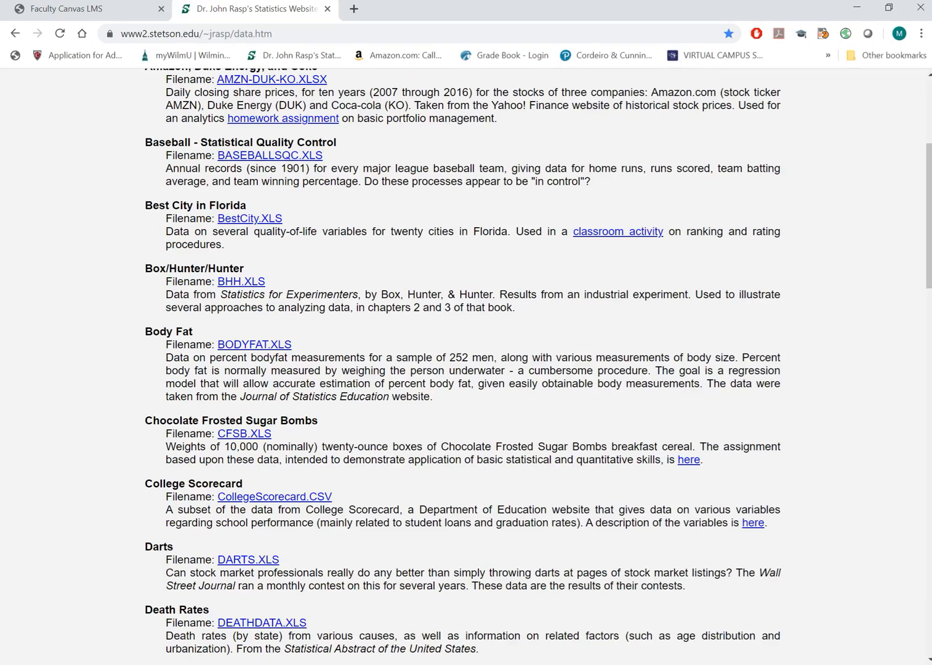
- Switch to the BodyFat workbook in Excel, maximize its window and show the fat sheet
{"action": "key", "text": "alt+Tab"}
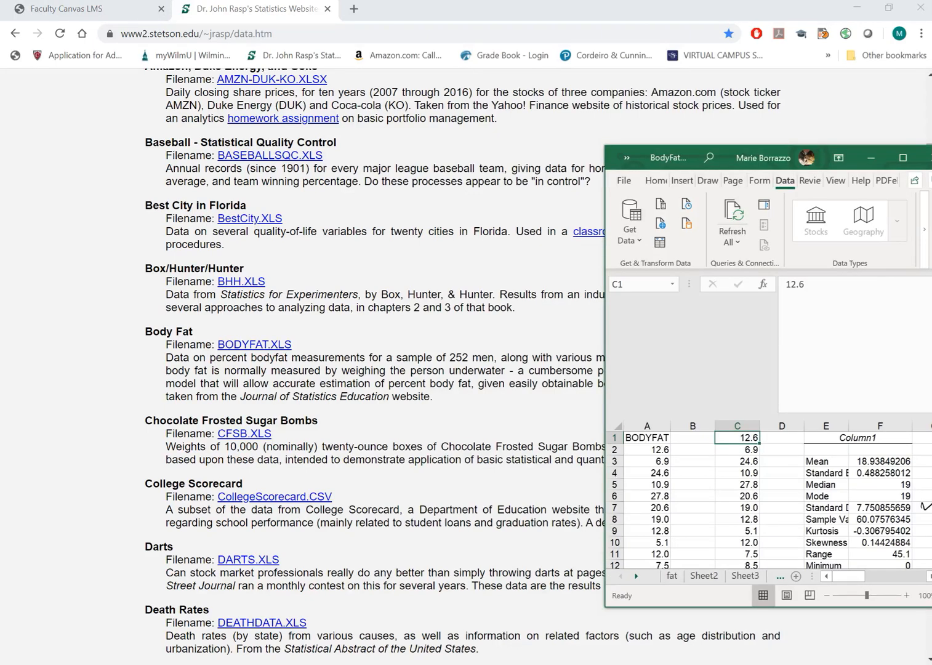
{"action": "left_click", "coordinate": [903, 157]}
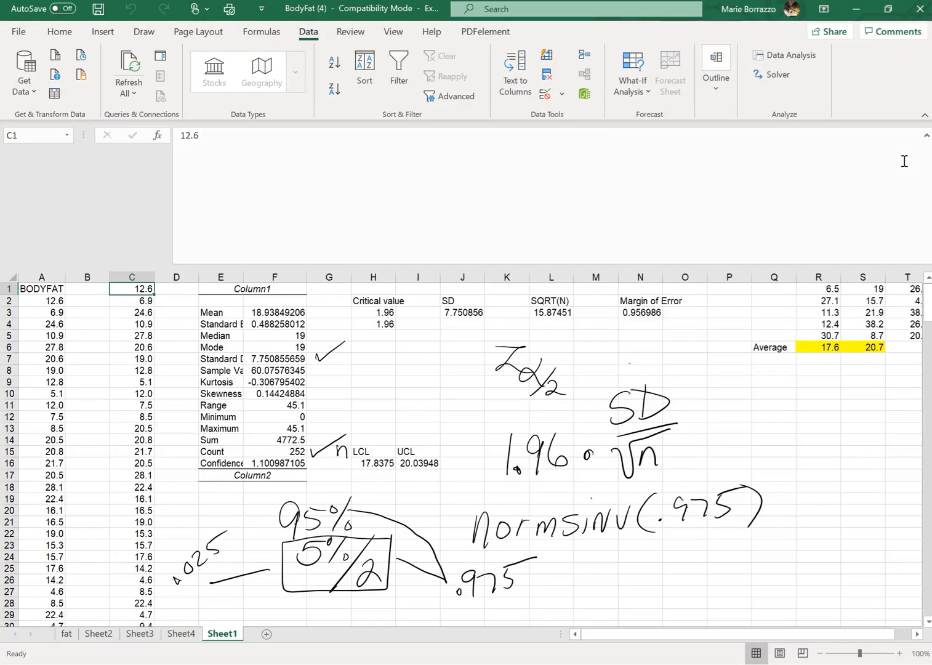
{"action": "left_click", "coordinate": [67, 634]}
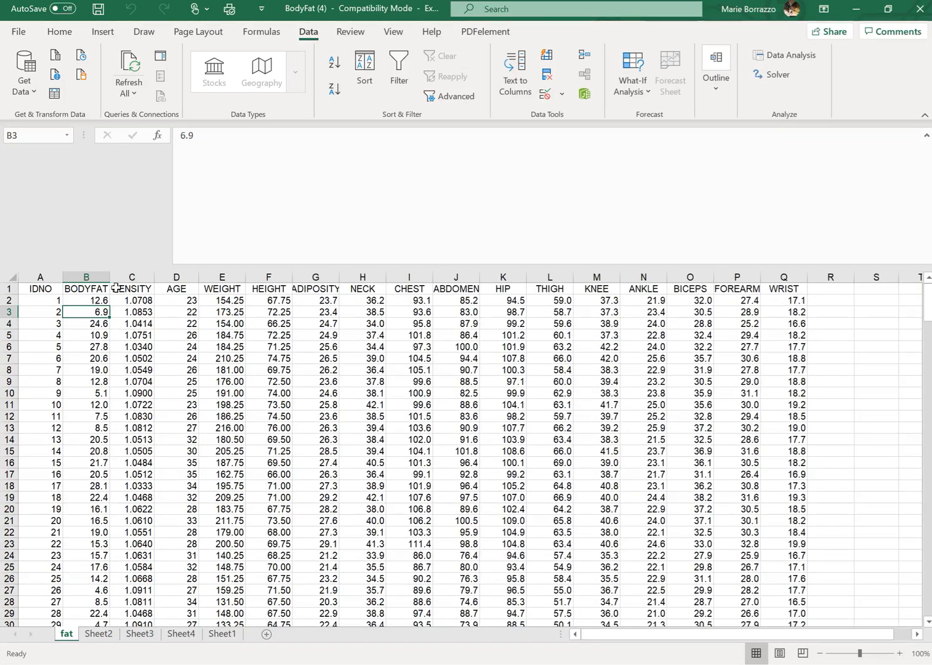
- Copy the whole BODYFAT column and paste it into column A of a new worksheet
{"action": "left_click", "coordinate": [86, 289]}
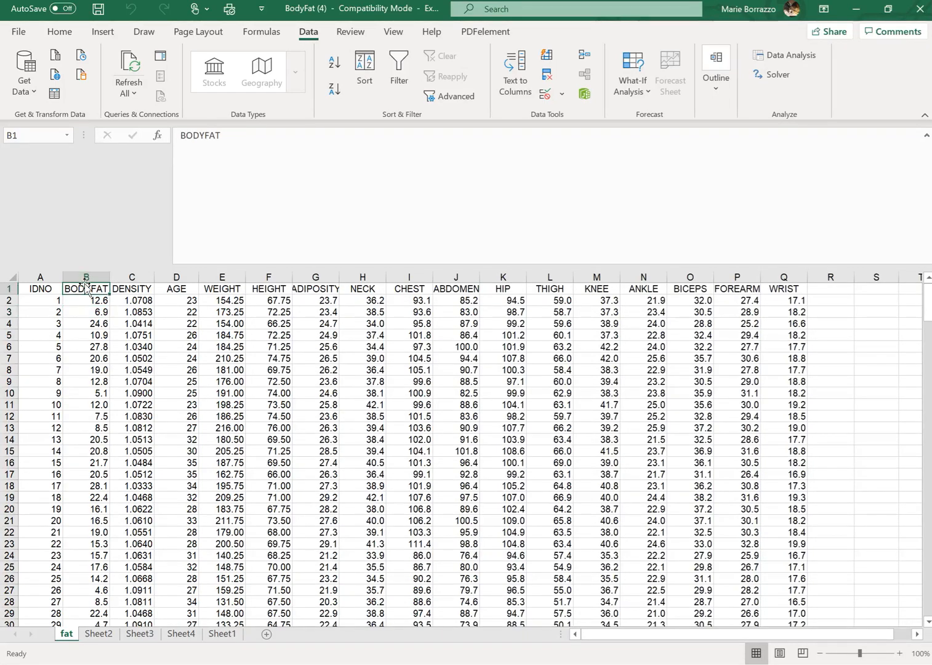
{"action": "left_click", "coordinate": [87, 276]}
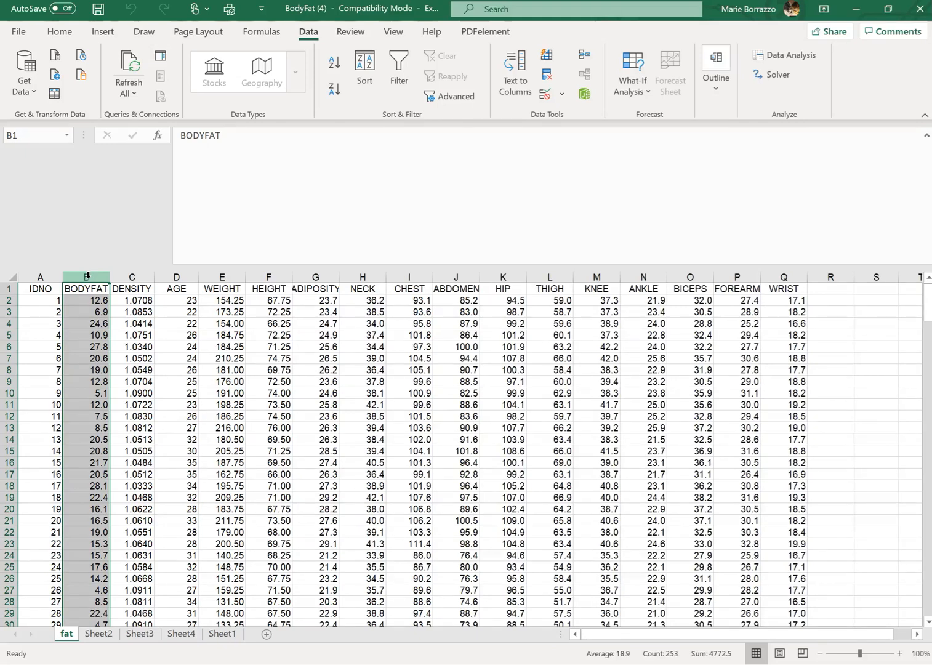
{"action": "key", "text": "ctrl+c"}
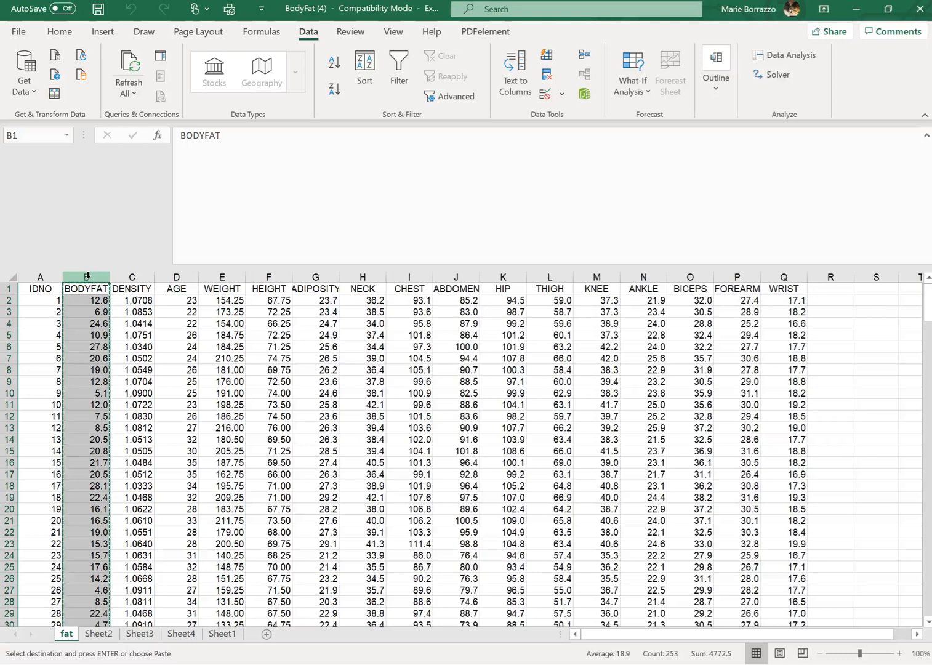
{"action": "left_click", "coordinate": [266, 635]}
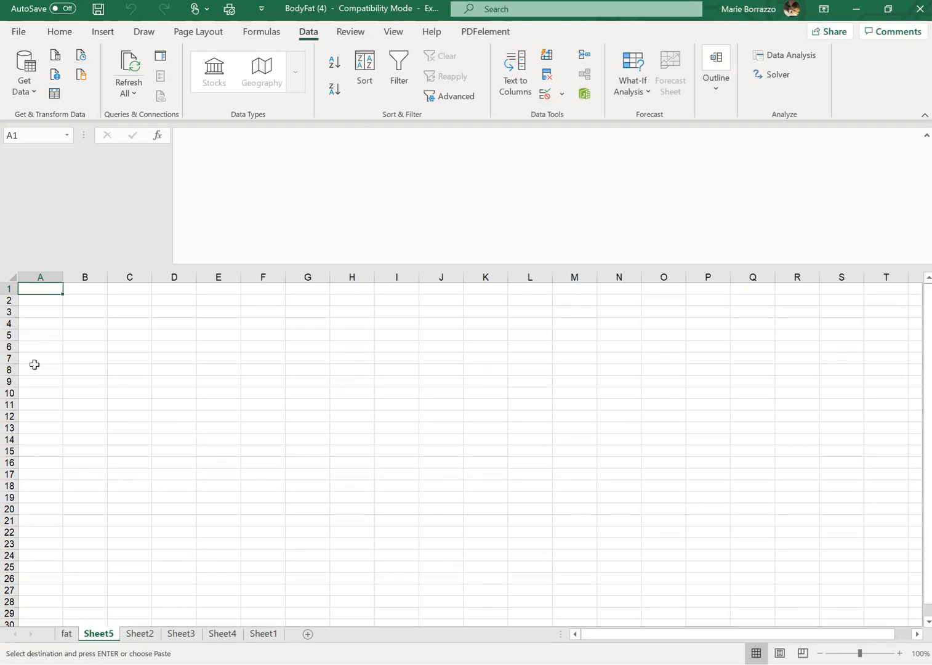
{"action": "key", "text": "ctrl+v"}
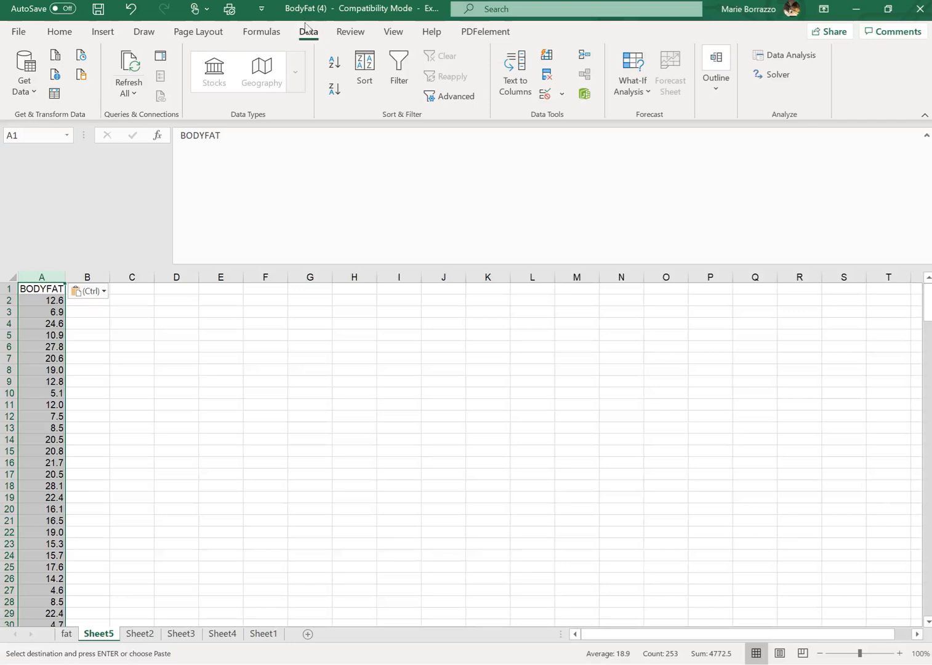
- Open the Data Analysis tools and select Descriptive Statistics
{"action": "left_click", "coordinate": [790, 62]}
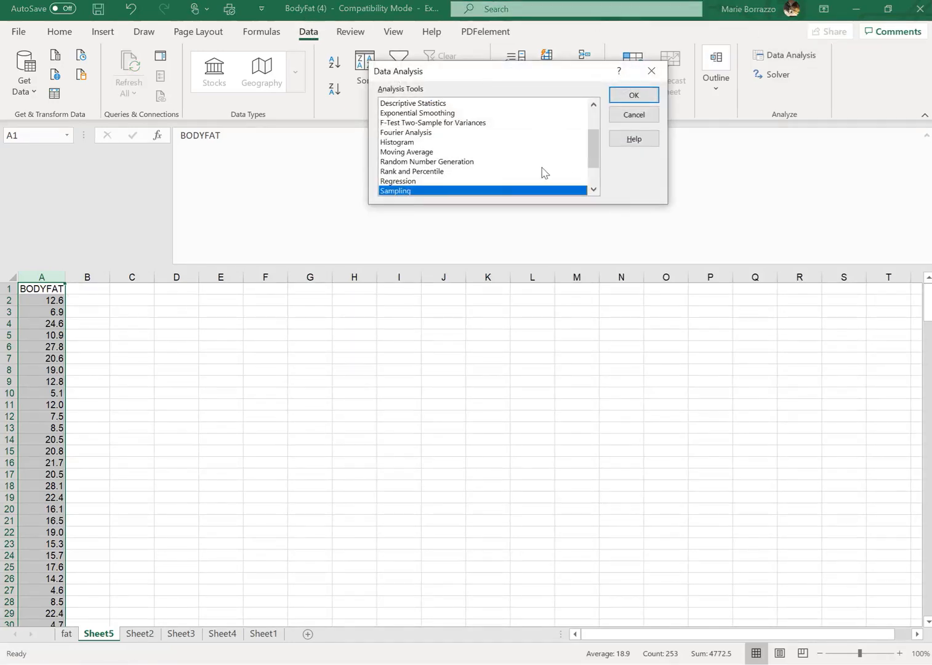
{"action": "left_click", "coordinate": [594, 104]}
{"action": "left_click", "coordinate": [593, 105]}
{"action": "left_click", "coordinate": [593, 105]}
{"action": "left_click", "coordinate": [594, 105]}
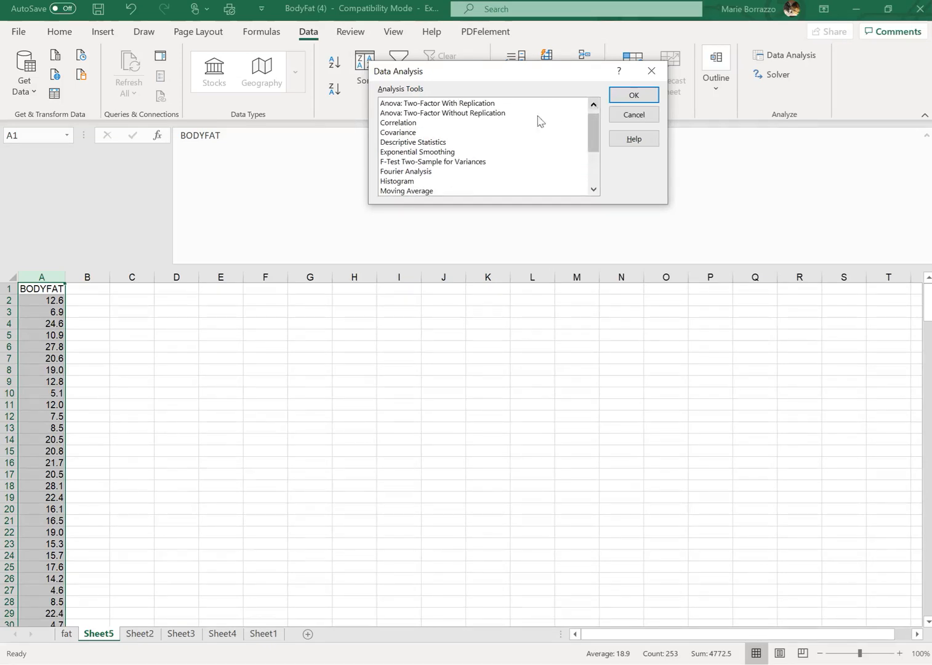
{"action": "left_click", "coordinate": [417, 143]}
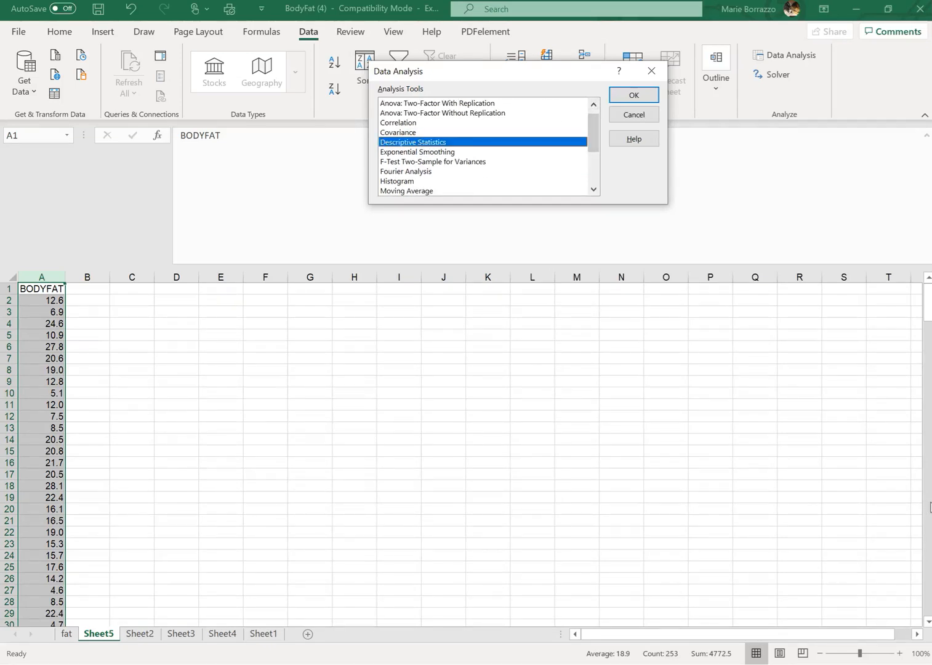
- Switch to the M312 Lab 2 Instructions document in Word, maximize it and enable editing
{"action": "left_click", "coordinate": [860, 501]}
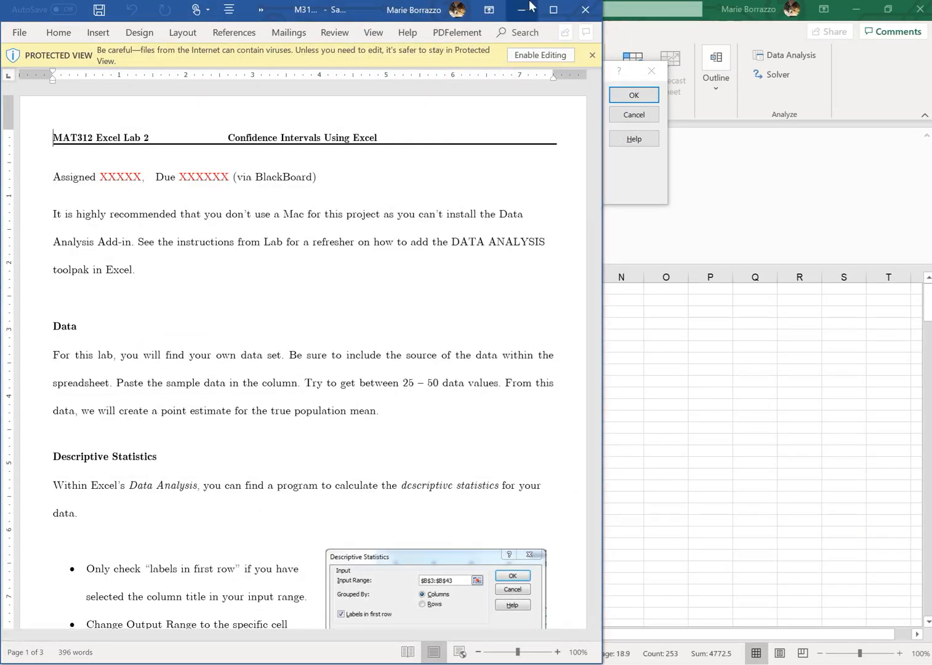
{"action": "left_click", "coordinate": [551, 10]}
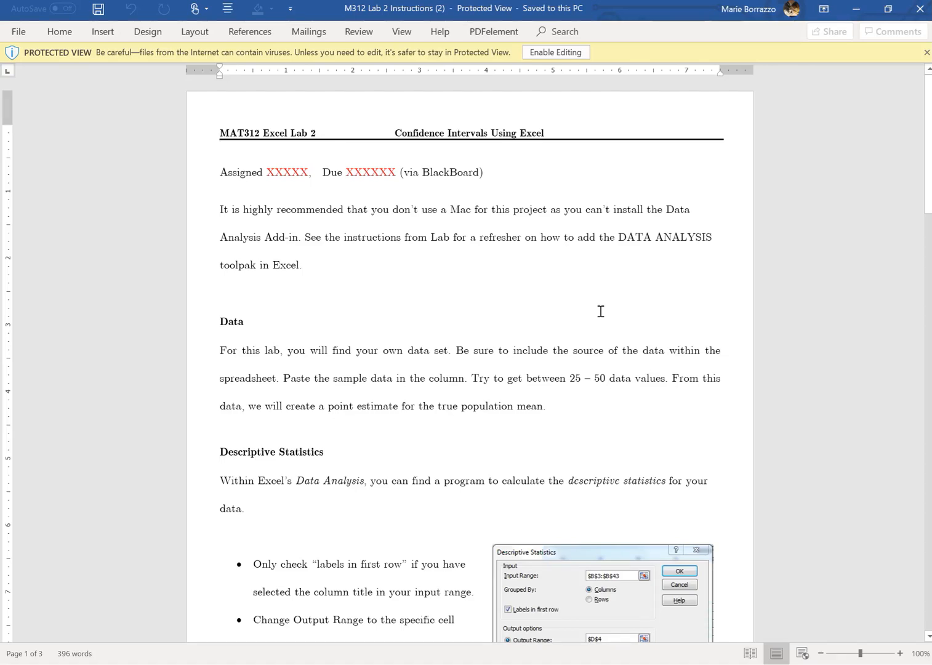
{"action": "left_click", "coordinate": [555, 53]}
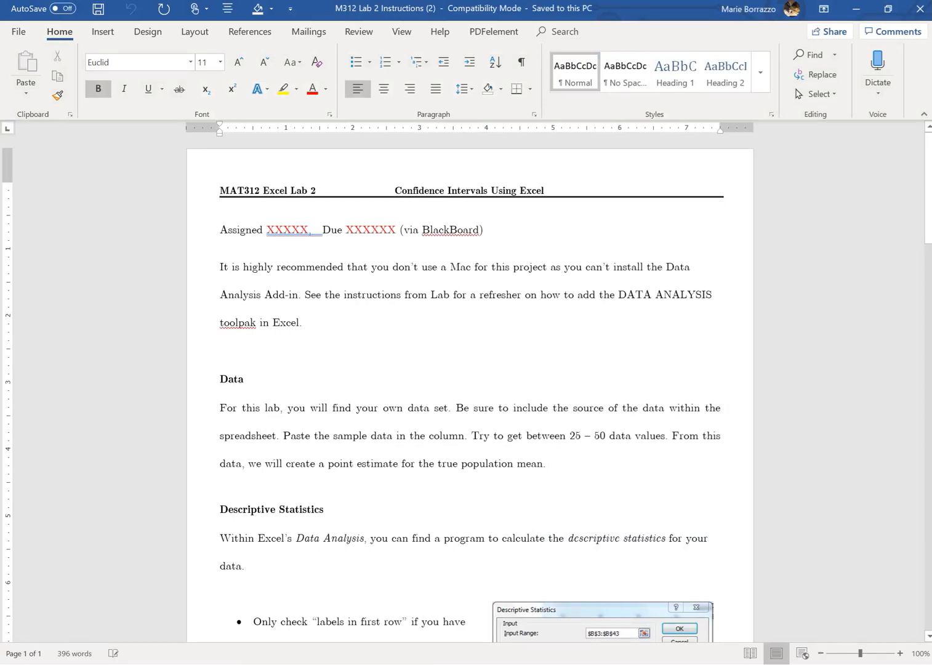
- Read through the lab instructions on descriptive statistics, random sampling, confidence intervals and project submission
{"action": "scroll", "coordinate": [470, 394], "scroll_direction": "down", "scroll_amount": 5}
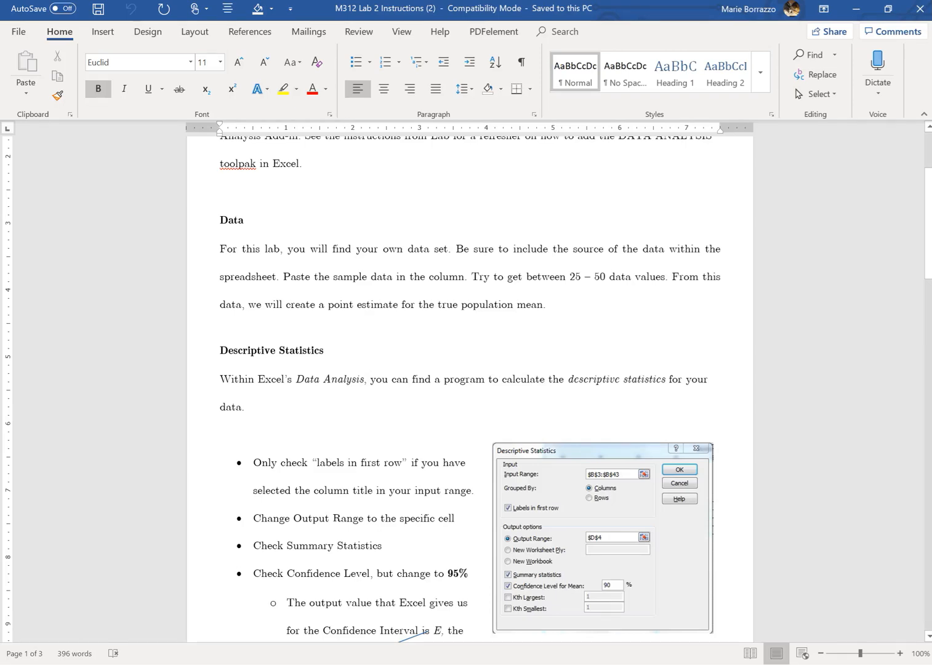
{"action": "scroll", "coordinate": [458, 530], "scroll_direction": "down", "scroll_amount": 5}
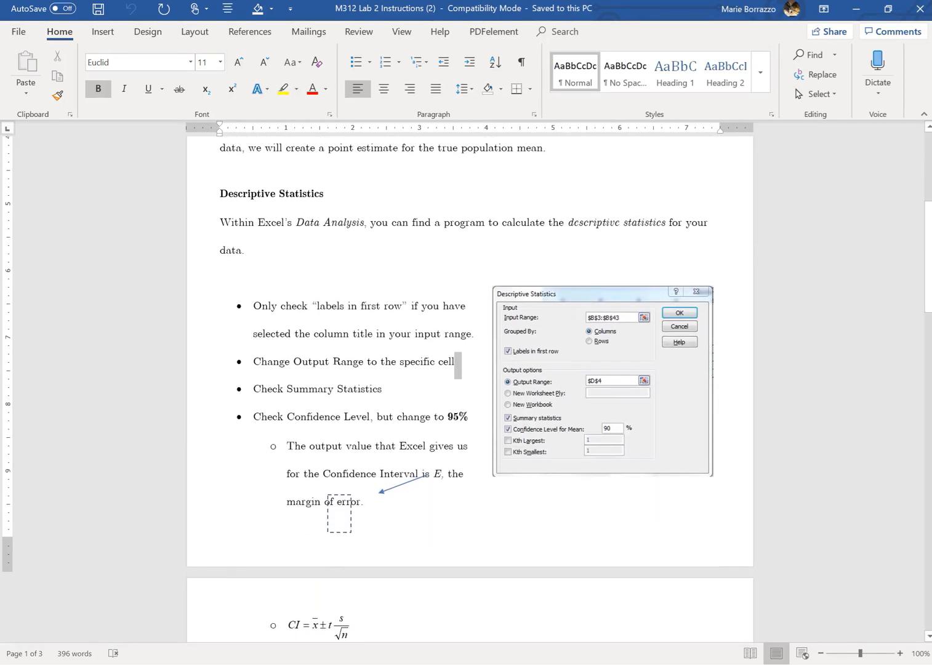
{"action": "left_click", "coordinate": [458, 369]}
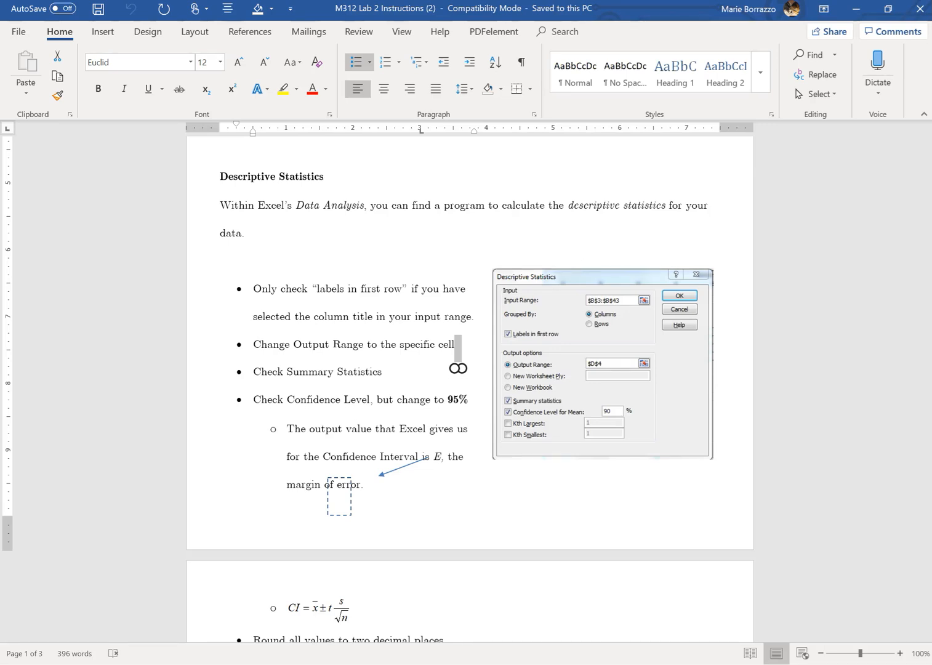
{"action": "scroll", "coordinate": [470, 388], "scroll_direction": "down", "scroll_amount": 5}
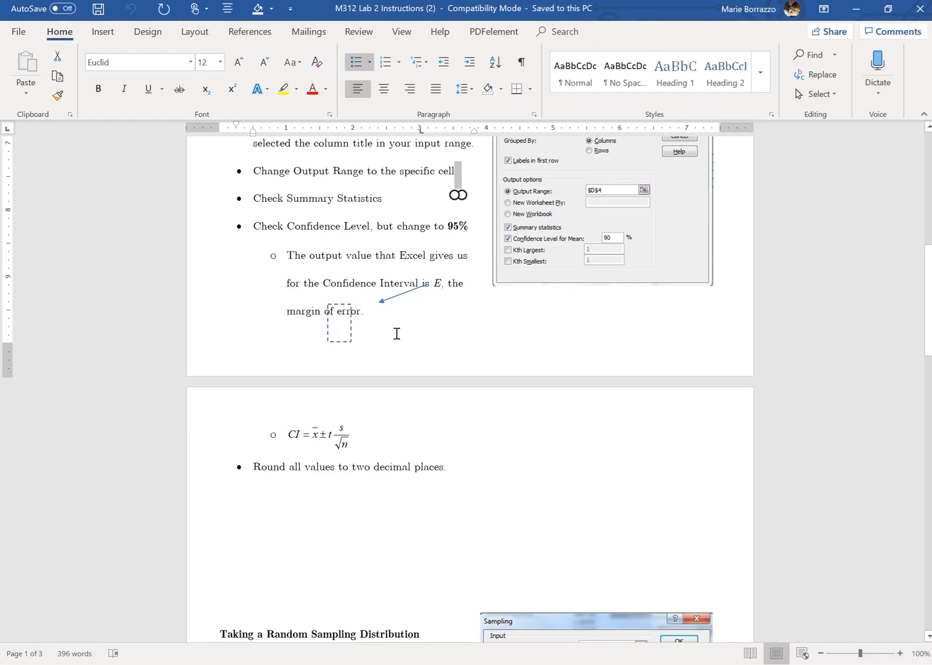
{"action": "scroll", "coordinate": [397, 333], "scroll_direction": "down", "scroll_amount": 3}
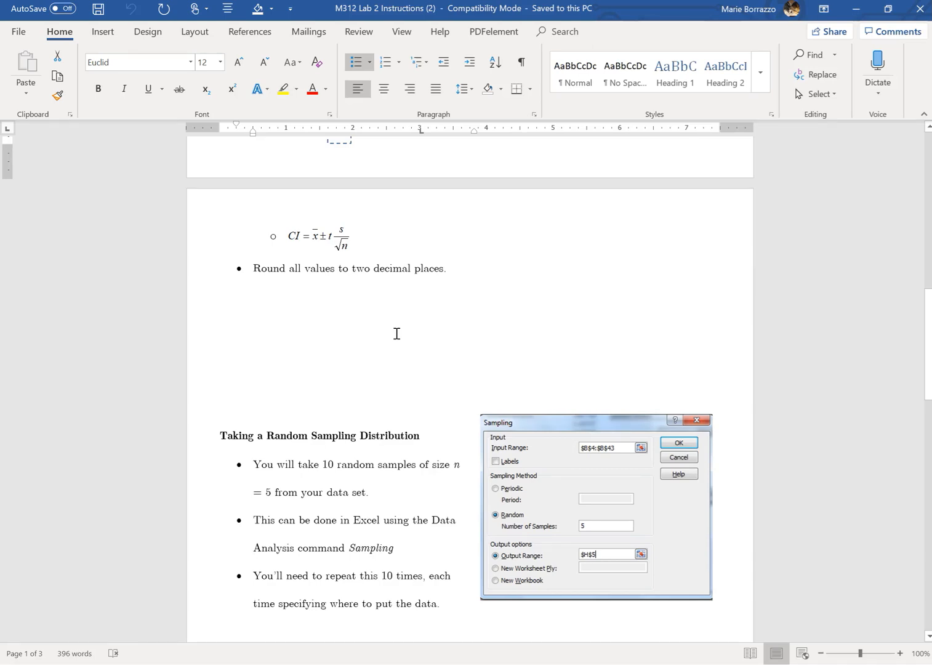
{"action": "scroll", "coordinate": [396, 333], "scroll_direction": "down", "scroll_amount": 6}
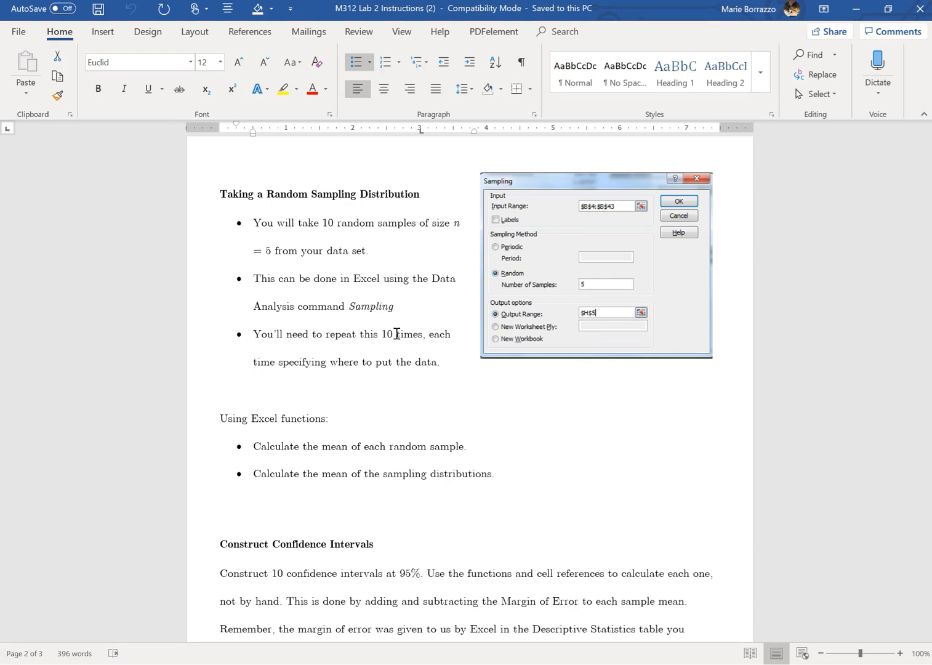
{"action": "scroll", "coordinate": [397, 333], "scroll_direction": "down", "scroll_amount": 3}
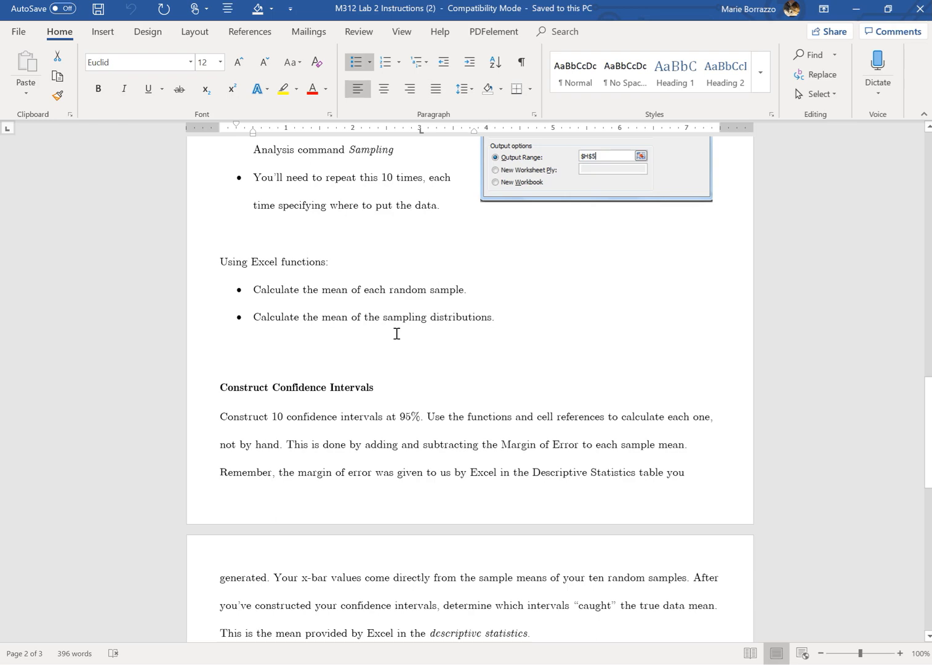
{"action": "scroll", "coordinate": [397, 333], "scroll_direction": "down", "scroll_amount": 3}
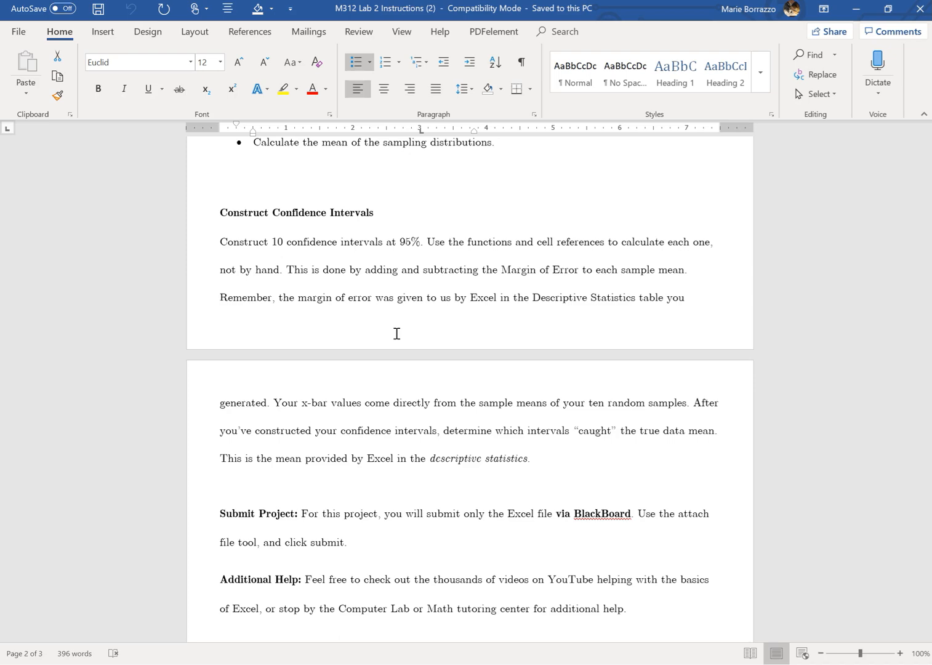
{"action": "scroll", "coordinate": [397, 333], "scroll_direction": "down", "scroll_amount": 3}
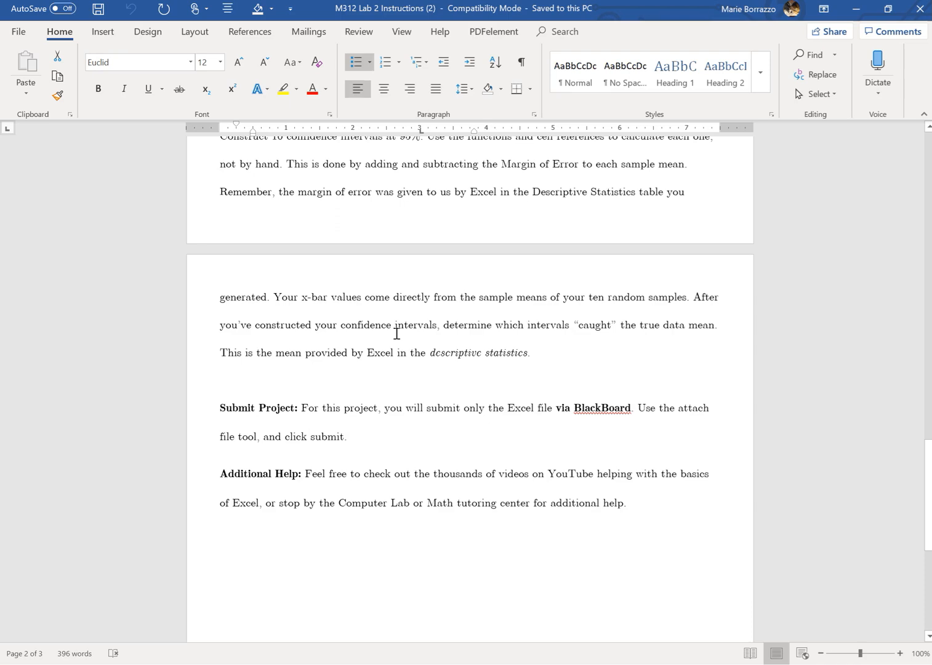
{"action": "scroll", "coordinate": [397, 333], "scroll_direction": "up", "scroll_amount": 15}
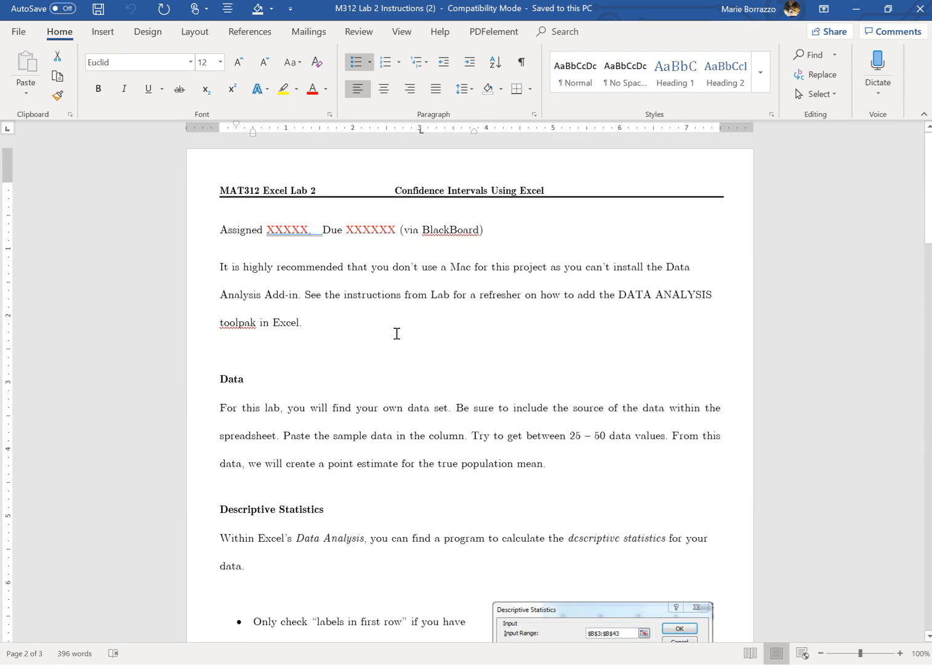
- Switch to Chrome, log into Canvas from the Faculty Canvas LMS page and open the Business Statistics course MAT312.14616.SEM
{"action": "key", "text": "alt+Tab"}
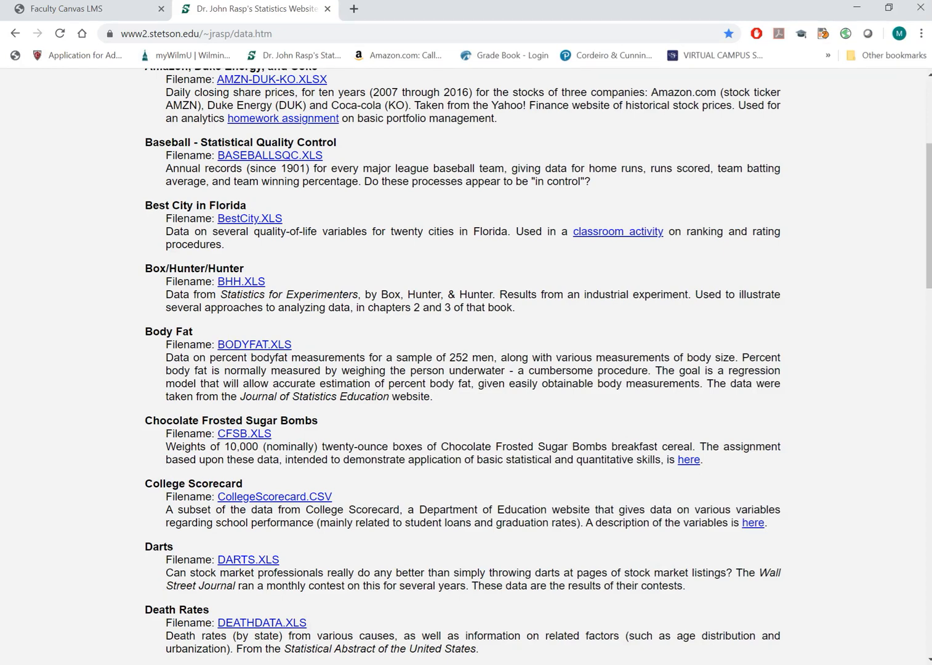
{"action": "key", "text": "alt+Home"}
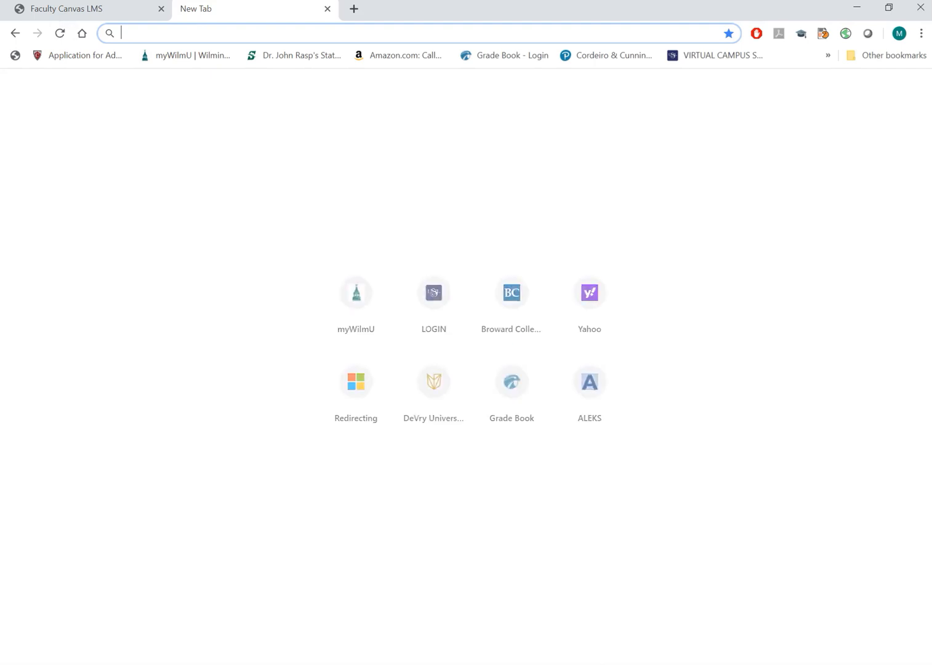
{"action": "key", "text": "ctrl+Tab"}
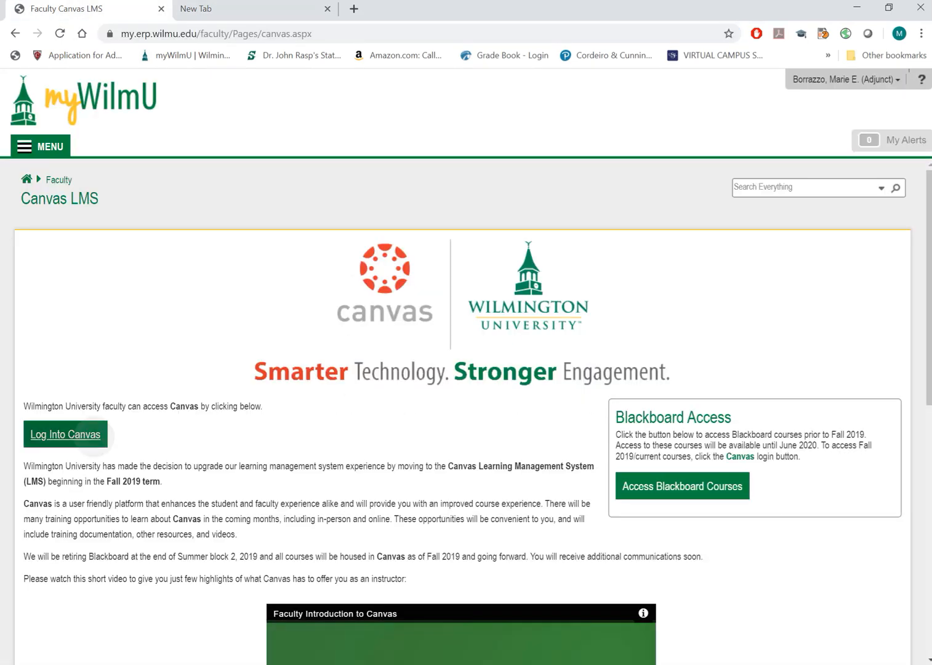
{"action": "left_click", "coordinate": [66, 434]}
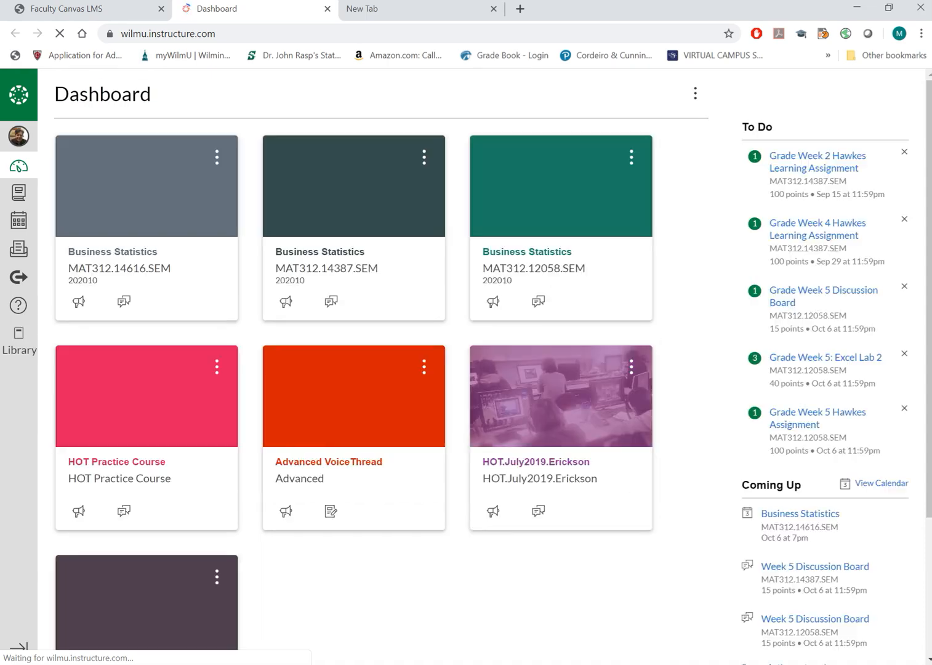
{"action": "left_click", "coordinate": [118, 268]}
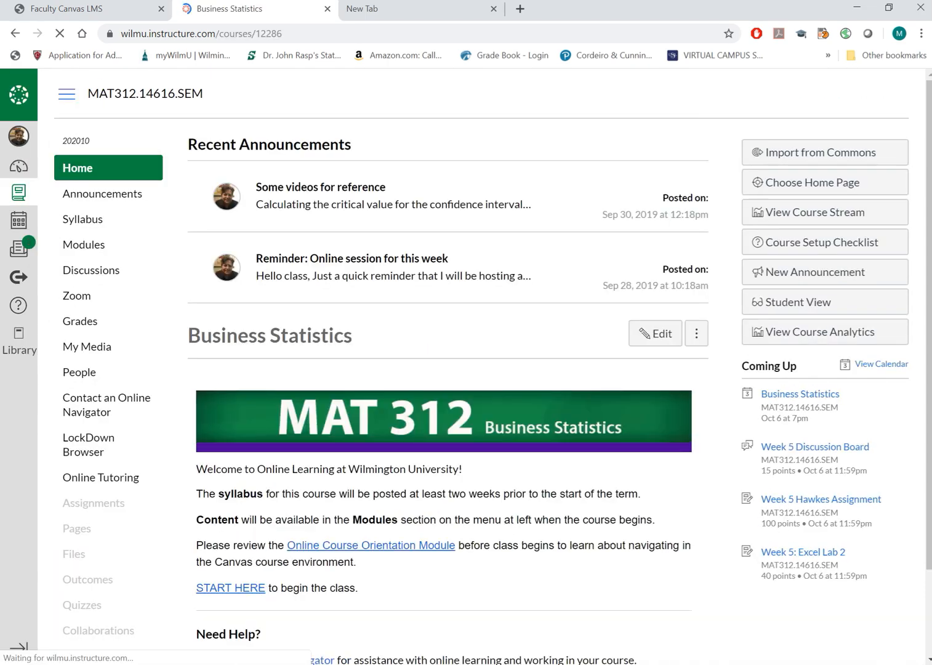
- Open the Week 5: Excel Lab 2 assignment from the course's assignments list
{"action": "left_click", "coordinate": [94, 503]}
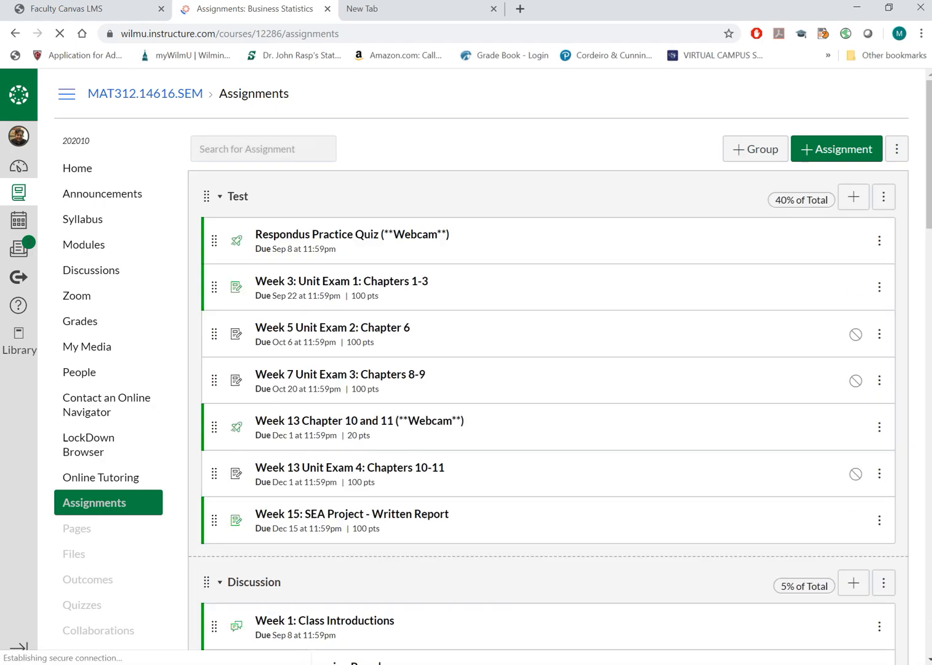
{"action": "scroll", "coordinate": [548, 370], "scroll_direction": "down", "scroll_amount": 7}
{"action": "scroll", "coordinate": [548, 369], "scroll_direction": "down", "scroll_amount": 10}
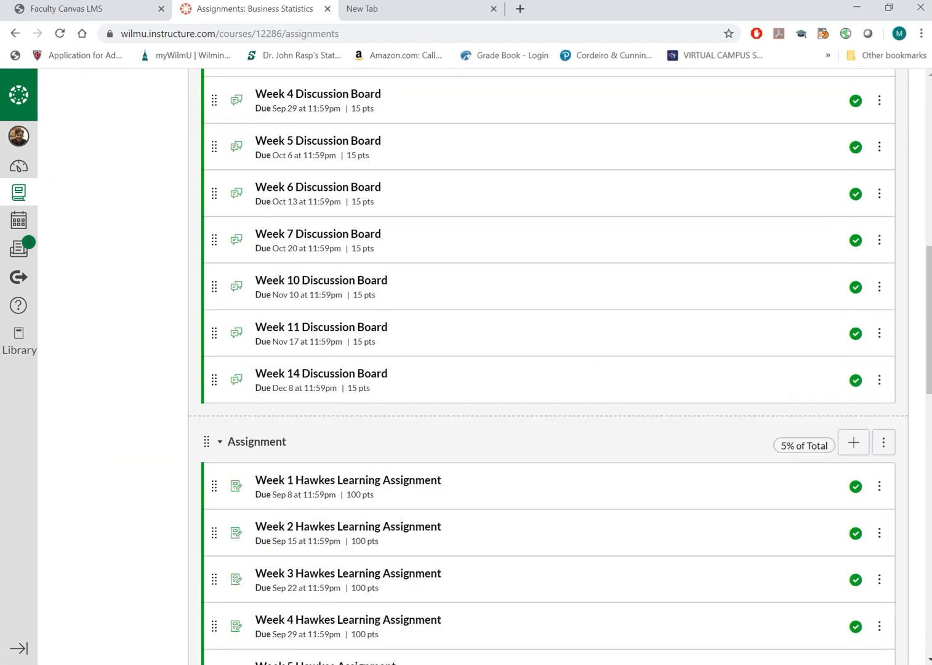
{"action": "scroll", "coordinate": [548, 369], "scroll_direction": "down", "scroll_amount": 6}
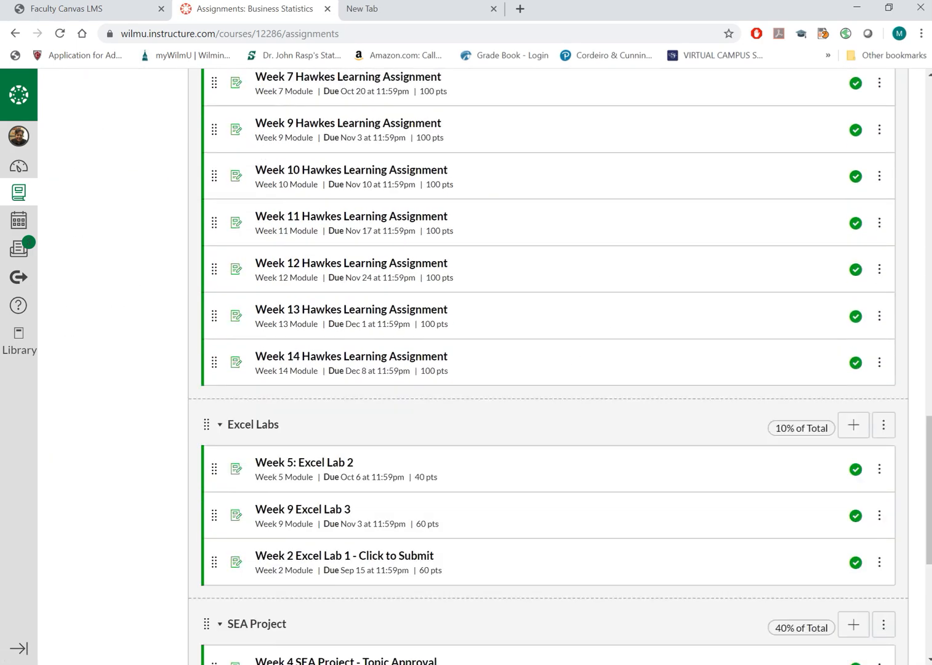
{"action": "left_click", "coordinate": [327, 346]}
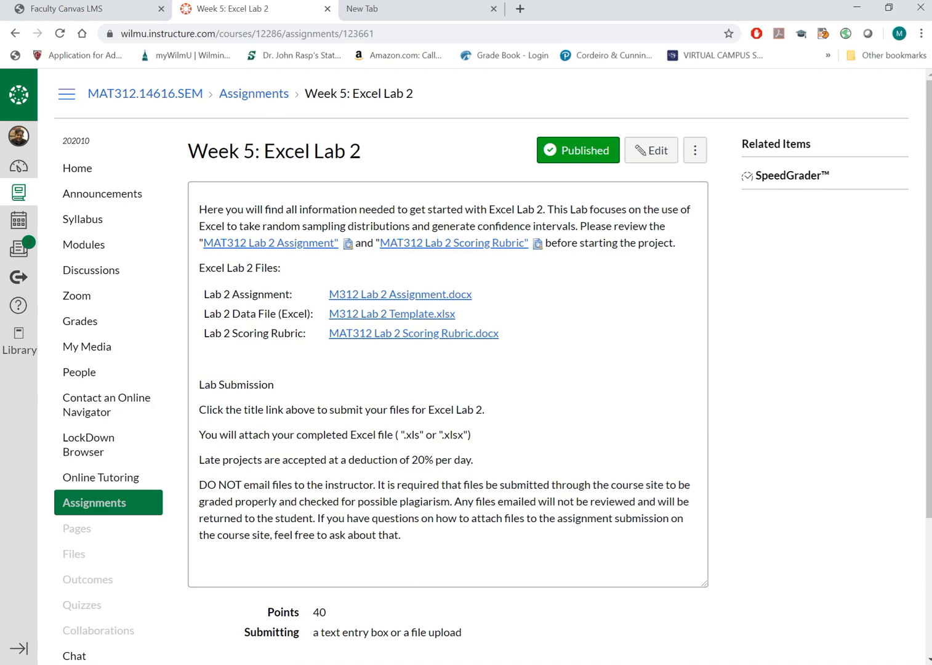
- Open M312 Lab 2 Assignment.docx from the assignment page and enable editing, and download M312 Lab 2 Template.xlsx from the same page
{"action": "left_click", "coordinate": [400, 294]}
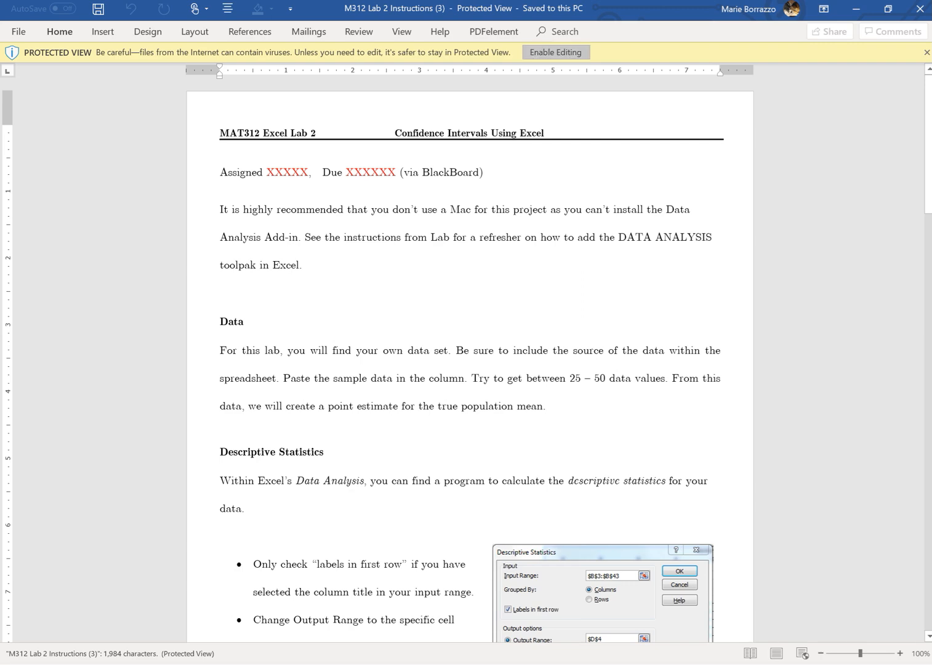
{"action": "left_click", "coordinate": [555, 53]}
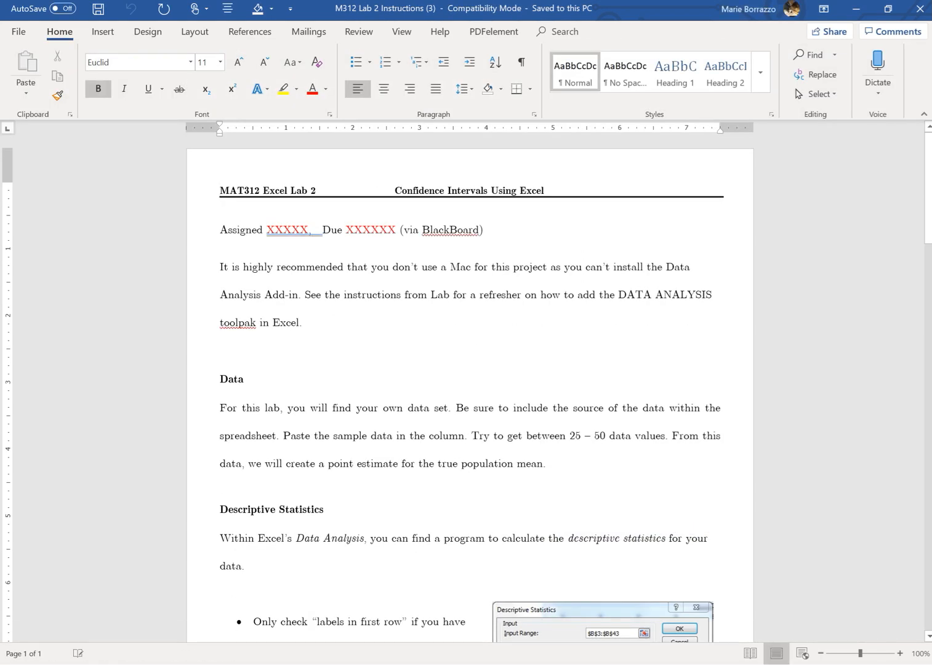
{"action": "key", "text": "alt+Tab"}
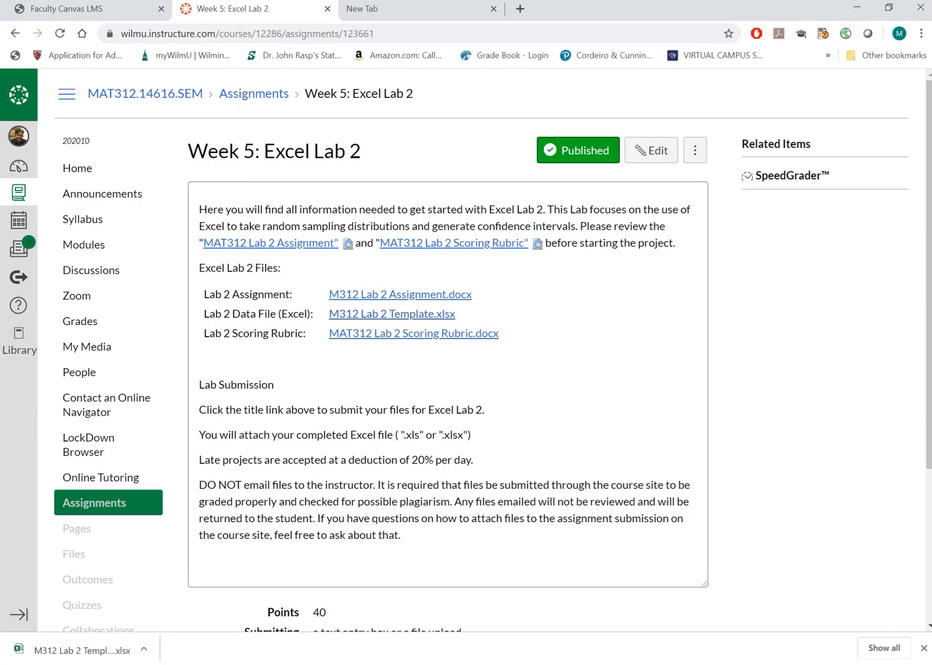
{"action": "left_click", "coordinate": [440, 314]}
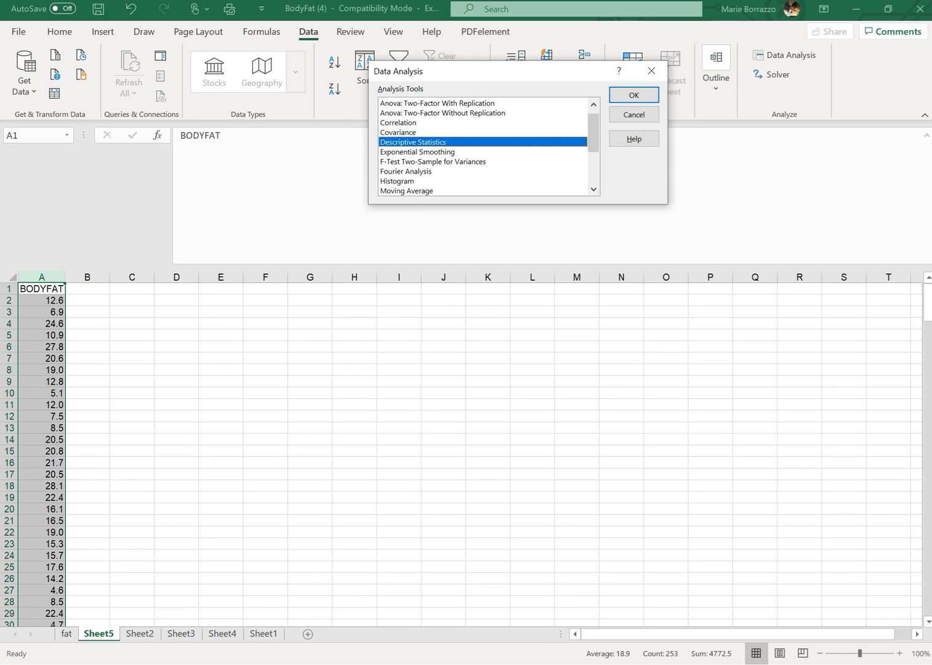
- Start the Descriptive Statistics analysis and set its input range to A1:A253, covering the whole BODYFAT column with its heading
{"action": "key", "text": "Return"}
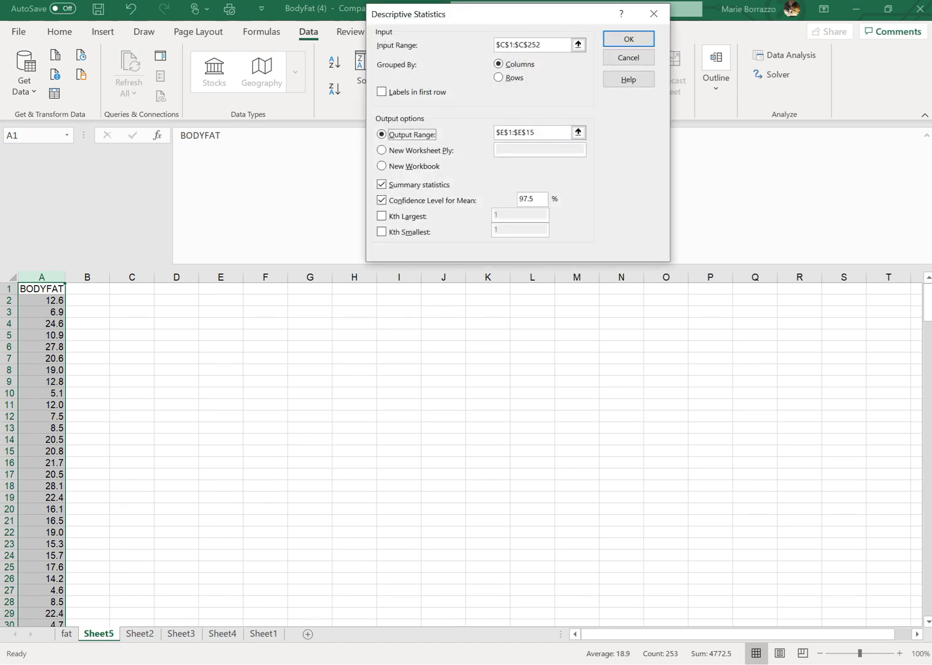
{"action": "left_click", "coordinate": [554, 44]}
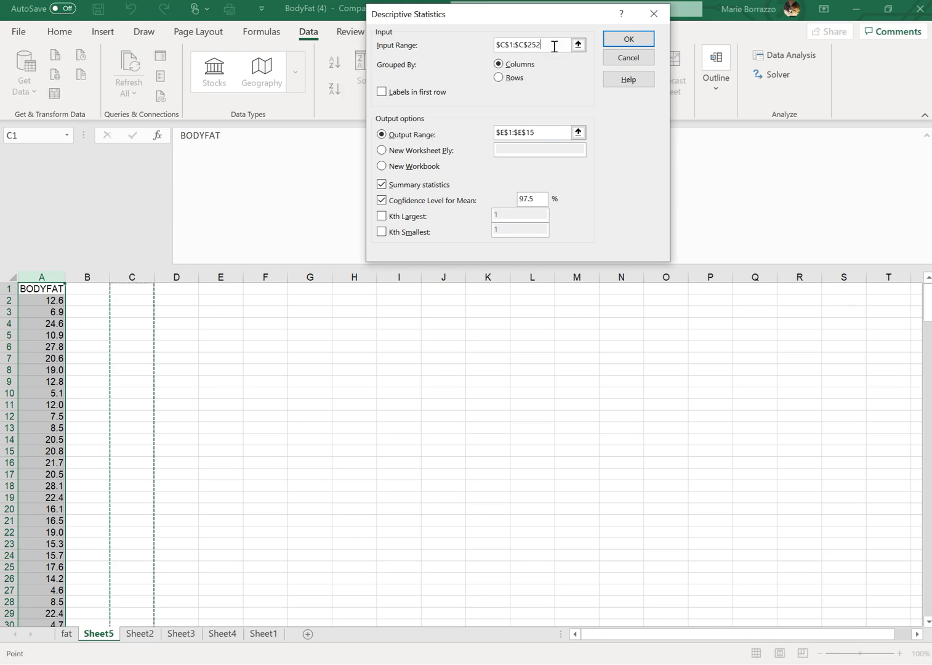
{"action": "key", "text": "BackSpace"}
{"action": "key", "text": "BackSpace"}
{"action": "key", "text": "BackSpace"}
{"action": "key", "text": "BackSpace"}
{"action": "key", "text": "BackSpace"}
{"action": "key", "text": "BackSpace"}
{"action": "key", "text": "BackSpace"}
{"action": "key", "text": "BackSpace"}
{"action": "key", "text": "BackSpace"}
{"action": "key", "text": "BackSpace"}
{"action": "key", "text": "BackSpace"}
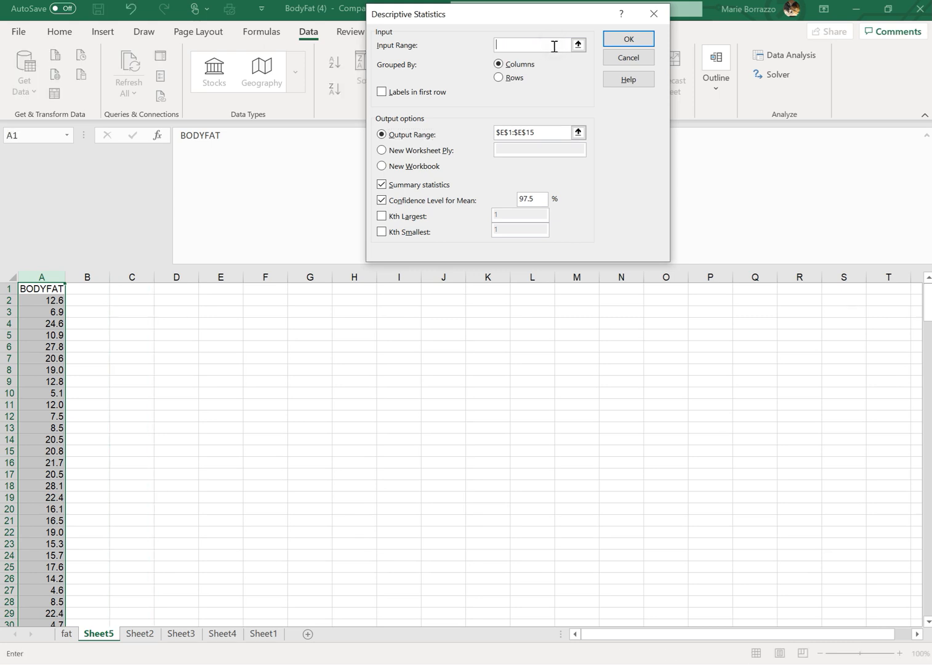
{"action": "type", "text": "a1a253"}
{"action": "key", "text": "Left"}
{"action": "key", "text": "Left"}
{"action": "key", "text": "BackSpace"}
{"action": "key", "text": "BackSpace"}
{"action": "key", "text": "BackSpace"}
{"action": "key", "text": "BackSpace"}
{"action": "left_click_drag", "start_coordinate": [39, 287], "coordinate": [49, 638]}
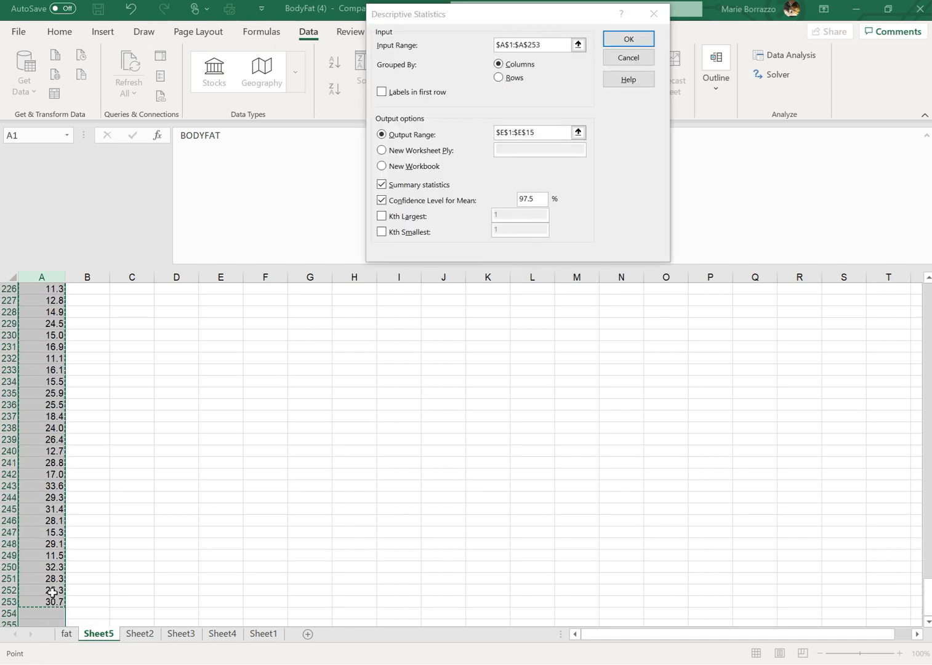
- Run Descriptive Statistics with labels in the first row, output to E1:E15 and a 95% confidence level for the mean
{"action": "left_click", "coordinate": [385, 91]}
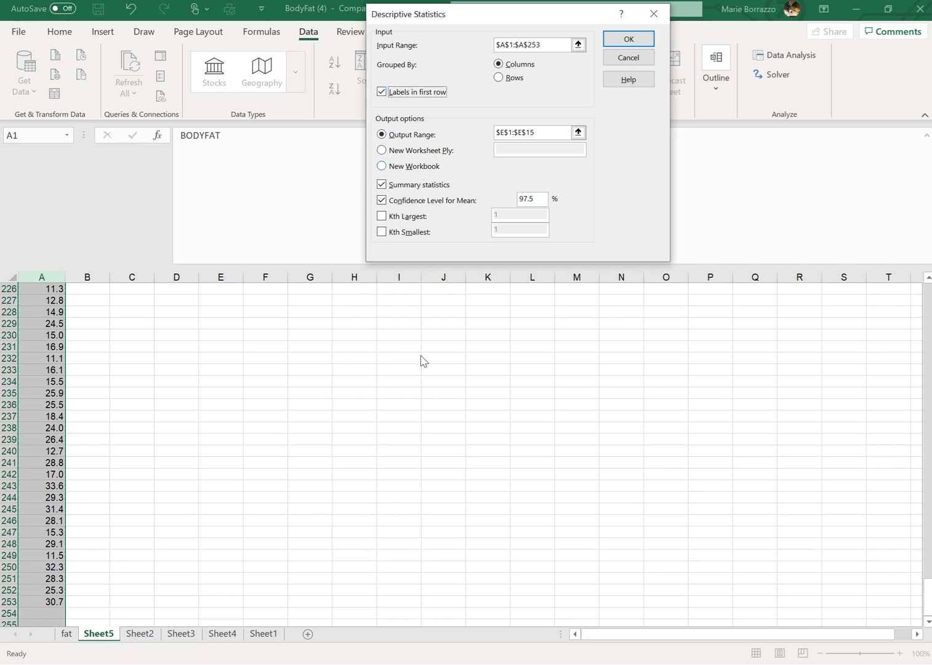
{"action": "left_click", "coordinate": [544, 134]}
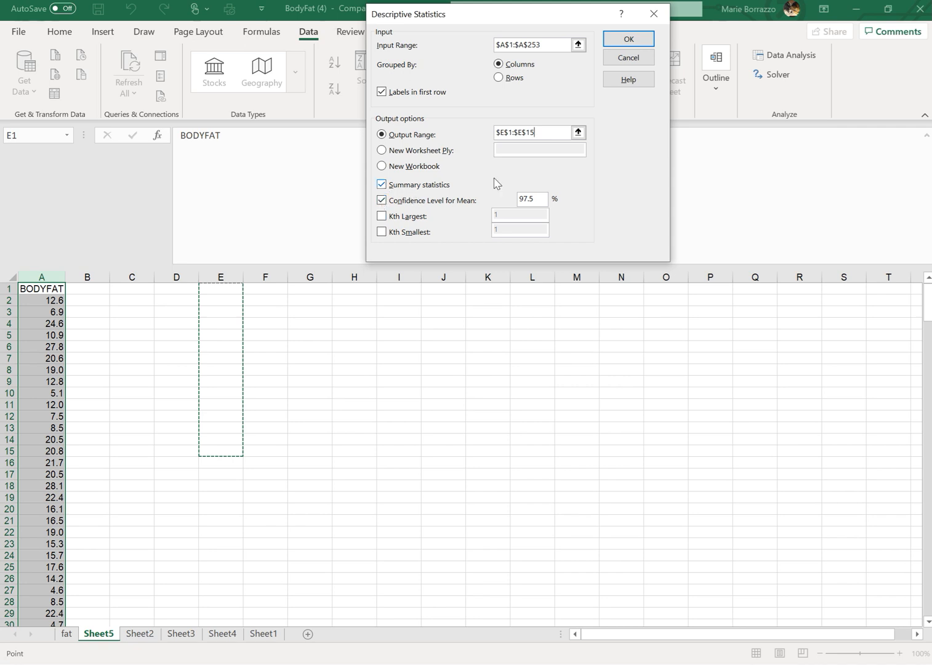
{"action": "left_click", "coordinate": [539, 198]}
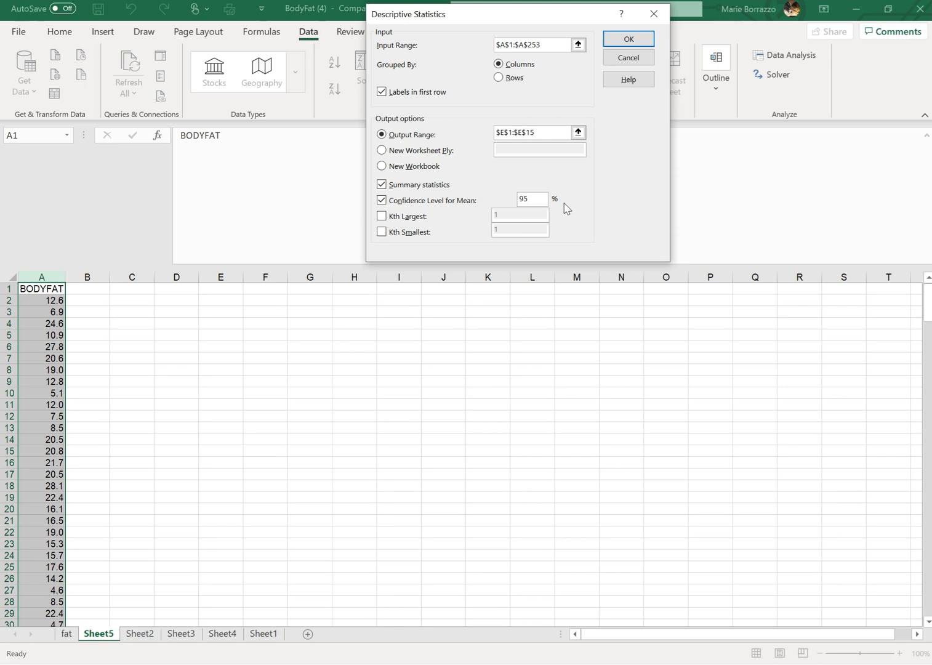
{"action": "left_click", "coordinate": [617, 46]}
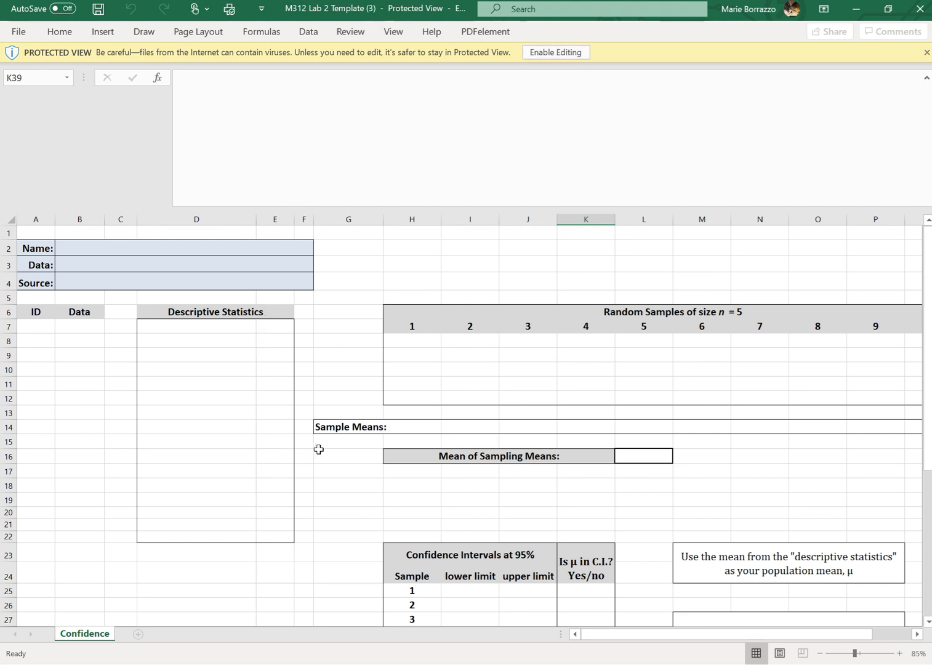
- Enable editing in the M312 Lab 2 Template workbook and switch back to the BodyFat workbook
{"action": "left_click", "coordinate": [552, 54]}
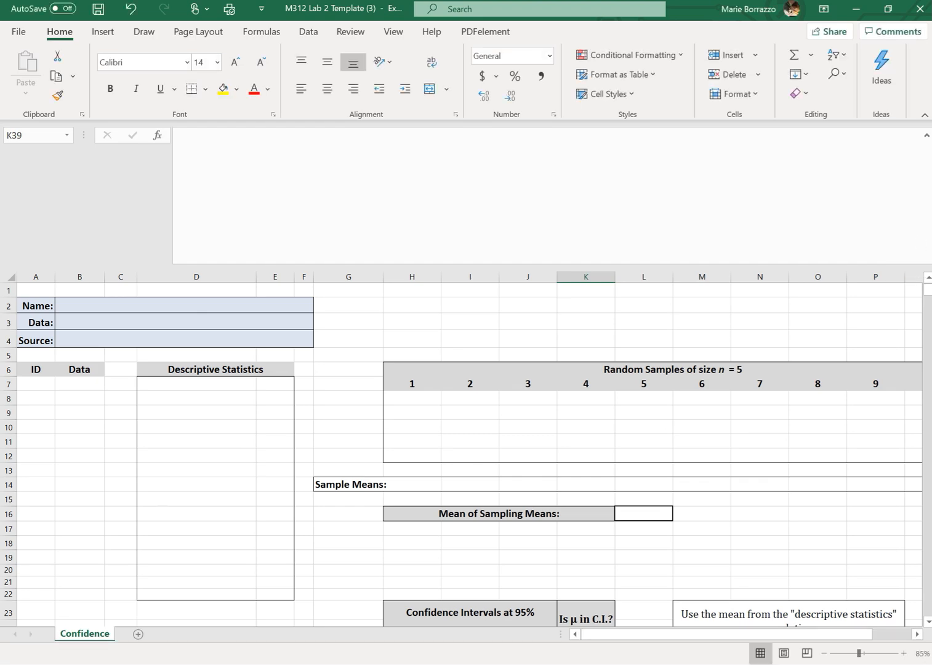
{"action": "left_click", "coordinate": [861, 240]}
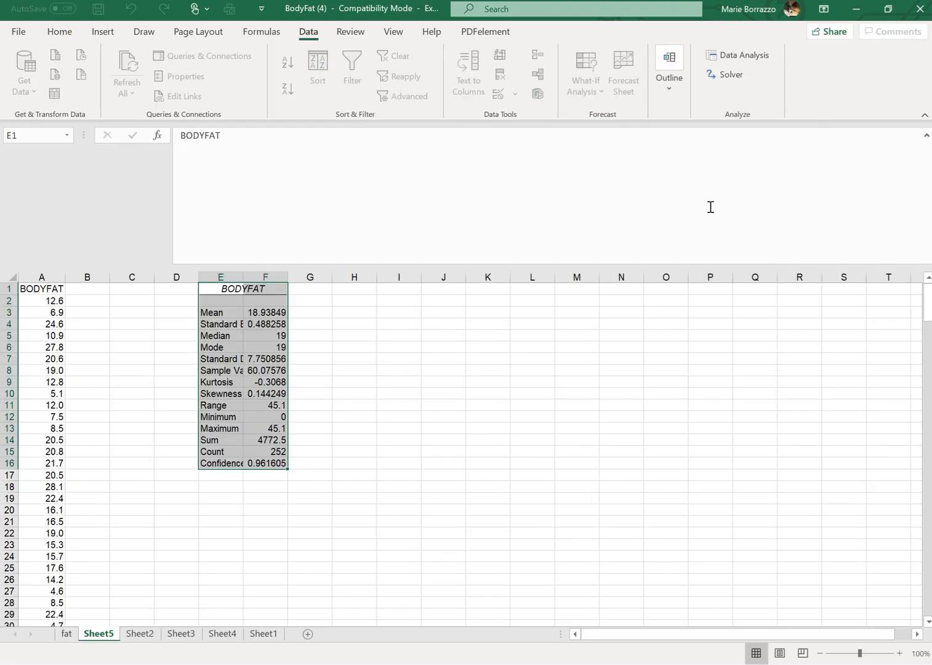
- Copy the whole BODYFAT column A and close the BodyFat workbook, keeping the copied data on the clipboard
{"action": "left_click", "coordinate": [36, 287]}
{"action": "left_click", "coordinate": [38, 276]}
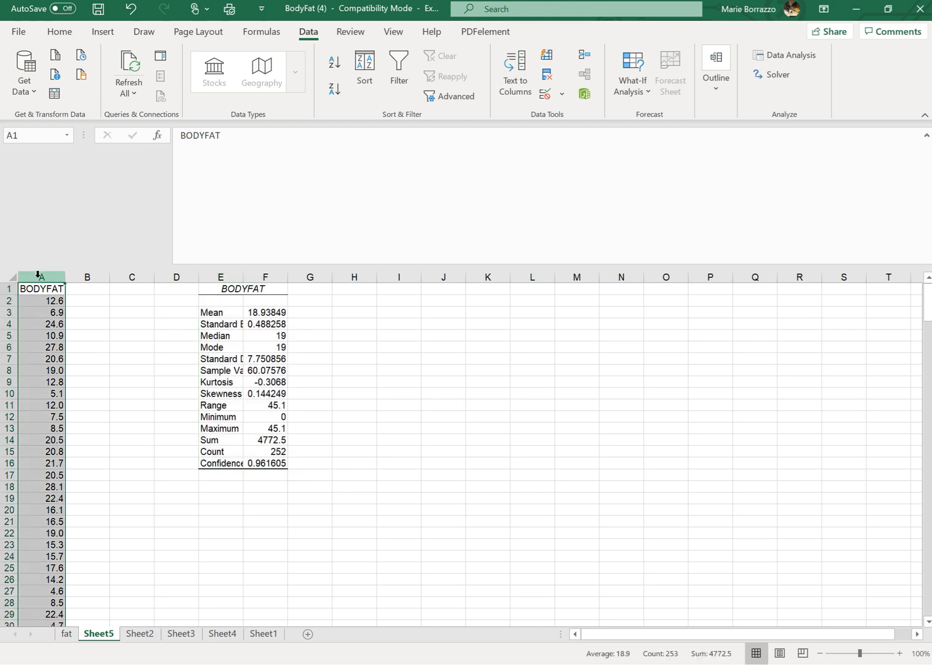
{"action": "key", "text": "ctrl+c"}
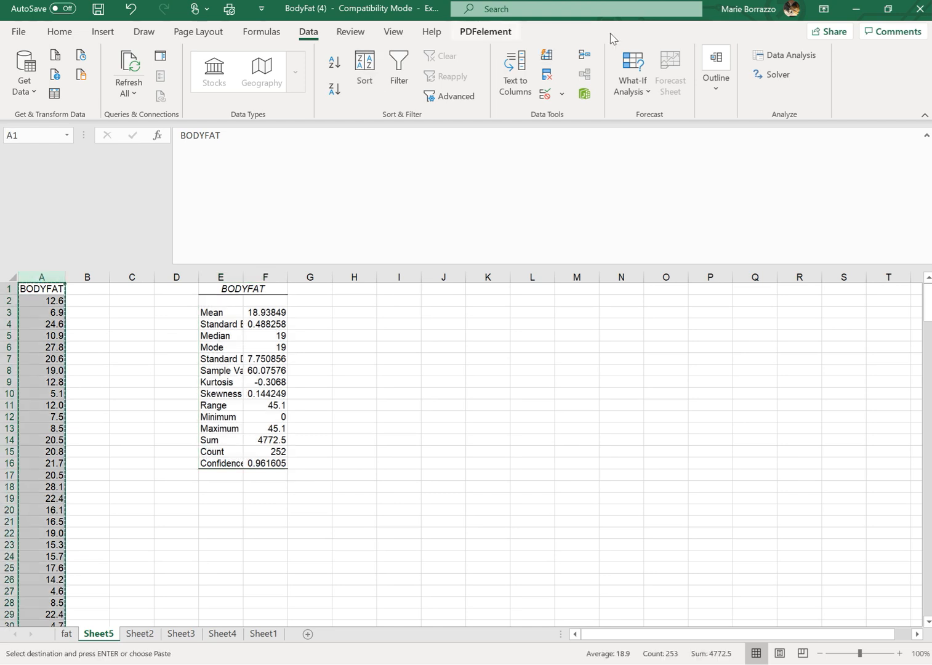
{"action": "left_click", "coordinate": [919, 8]}
{"action": "left_click", "coordinate": [468, 366]}
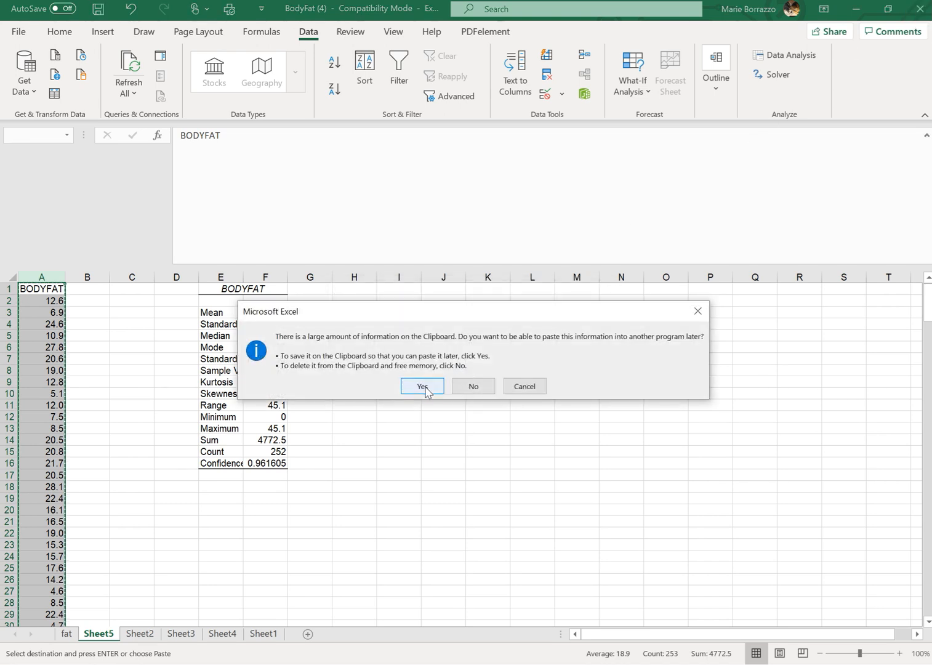
{"action": "left_click", "coordinate": [425, 386]}
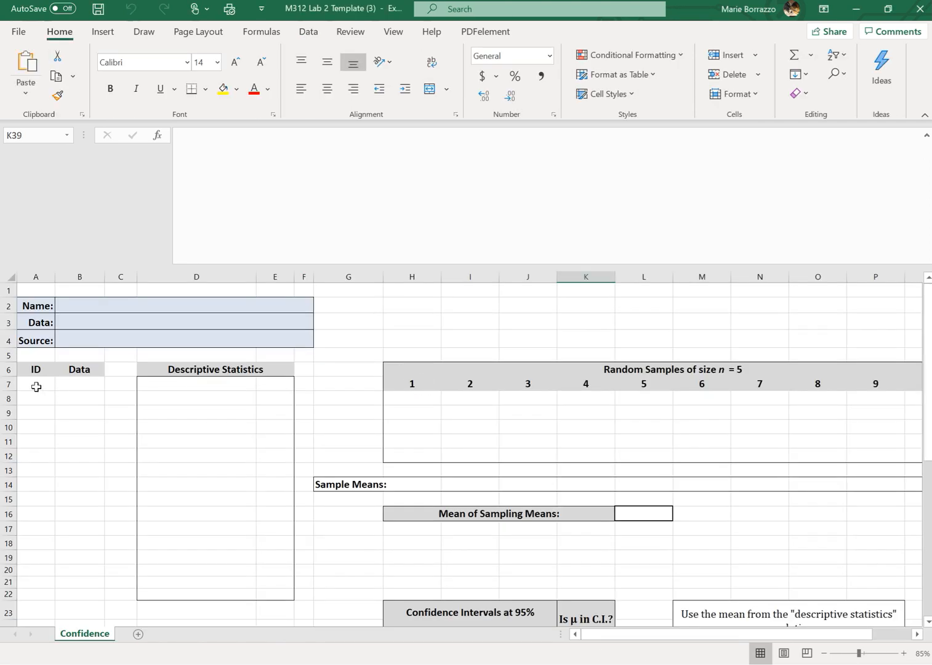
- Paste the copied BODYFAT column into the template's Data column starting at cell B7, and check it down to its last row
{"action": "left_click", "coordinate": [68, 386]}
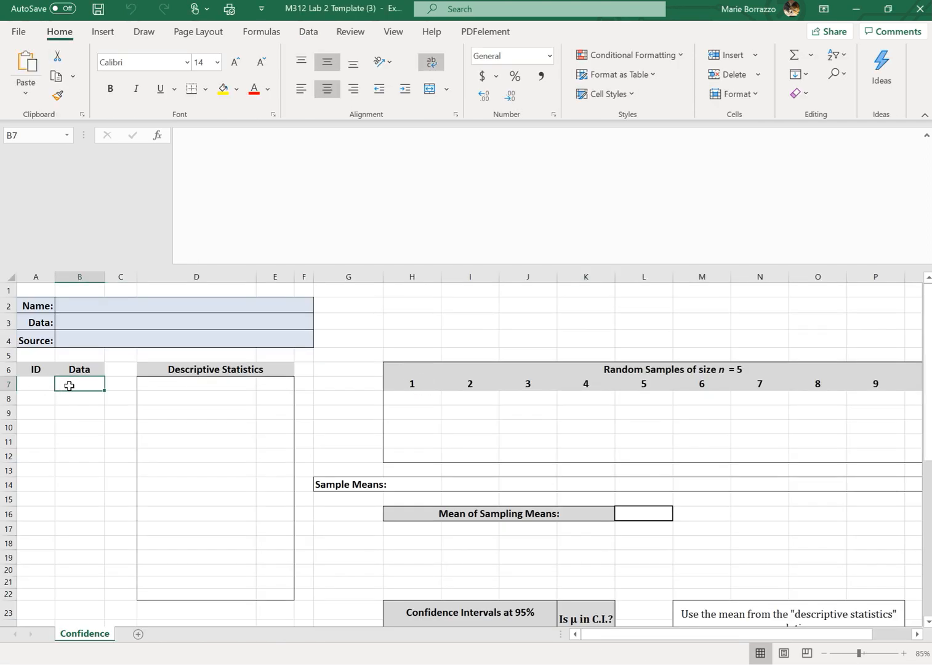
{"action": "key", "text": "ctrl+v"}
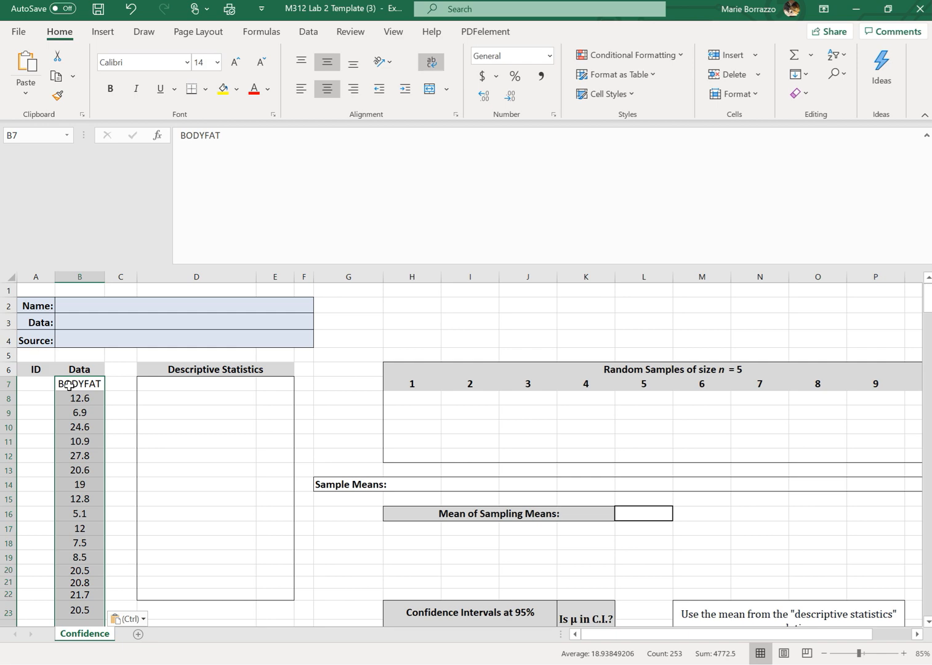
{"action": "scroll", "coordinate": [69, 386], "scroll_direction": "down", "scroll_amount": 5}
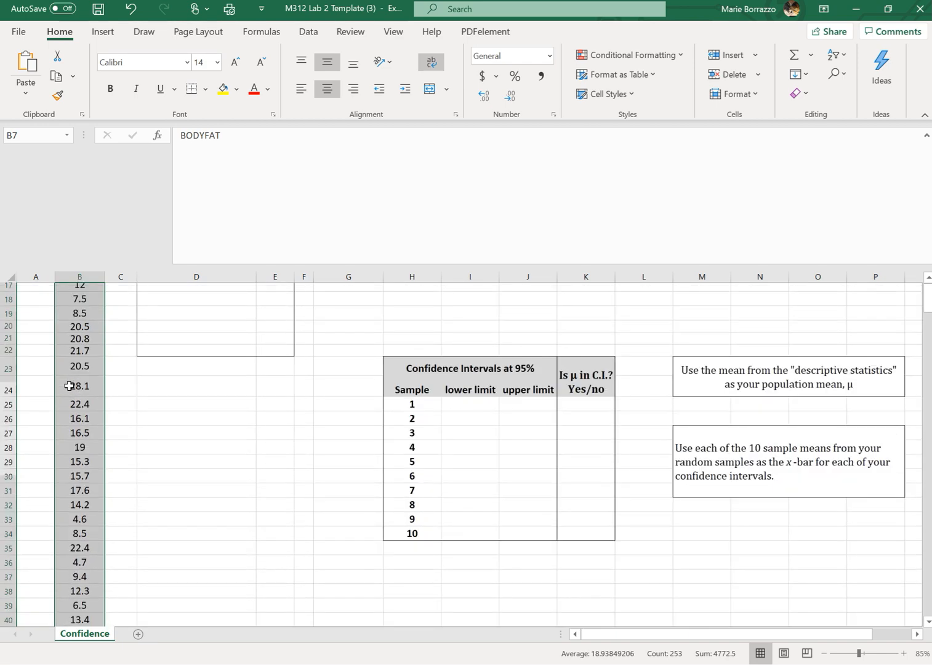
{"action": "scroll", "coordinate": [69, 386], "scroll_direction": "down", "scroll_amount": 20}
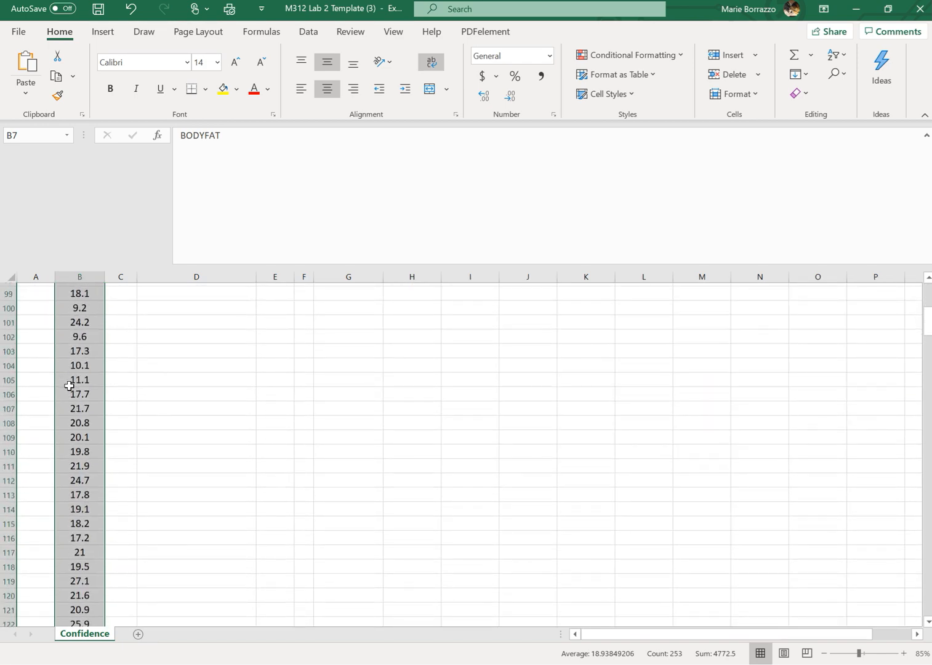
{"action": "scroll", "coordinate": [69, 386], "scroll_direction": "down", "scroll_amount": 20}
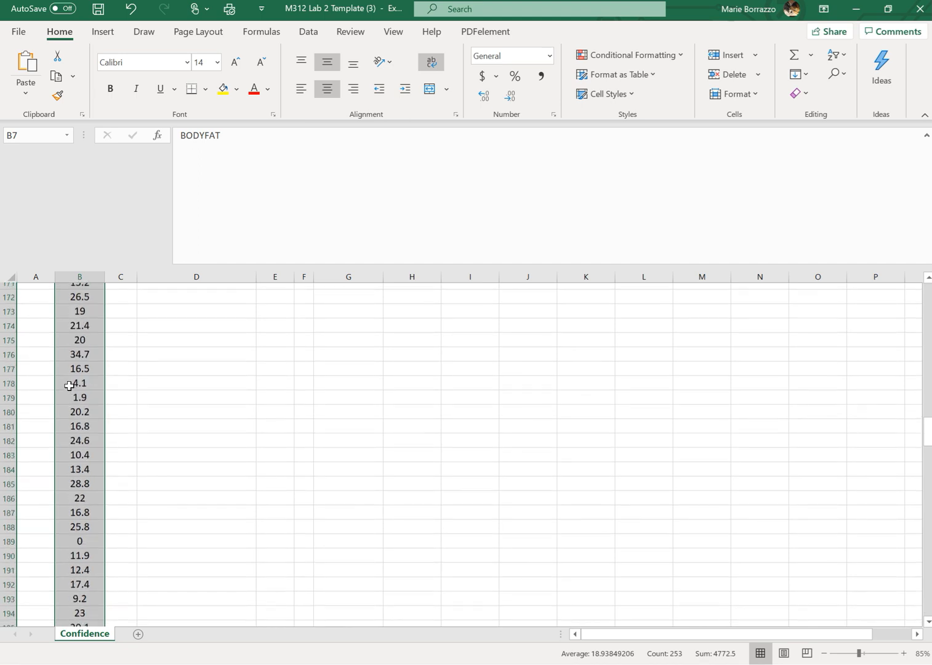
{"action": "scroll", "coordinate": [69, 386], "scroll_direction": "down", "scroll_amount": 20}
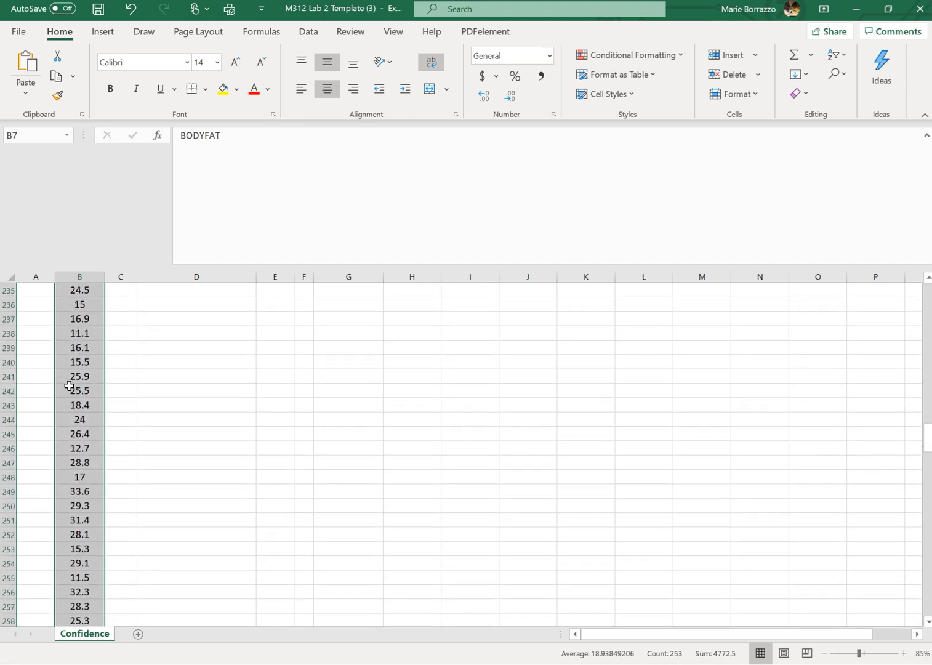
{"action": "scroll", "coordinate": [69, 386], "scroll_direction": "down", "scroll_amount": 3}
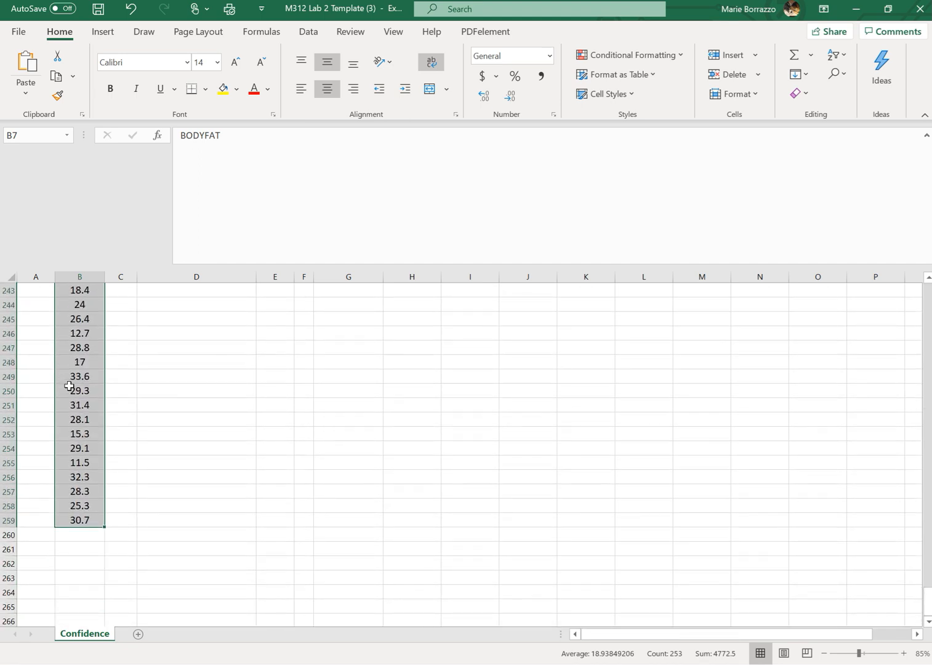
{"action": "scroll", "coordinate": [68, 386], "scroll_direction": "up", "scroll_amount": 20}
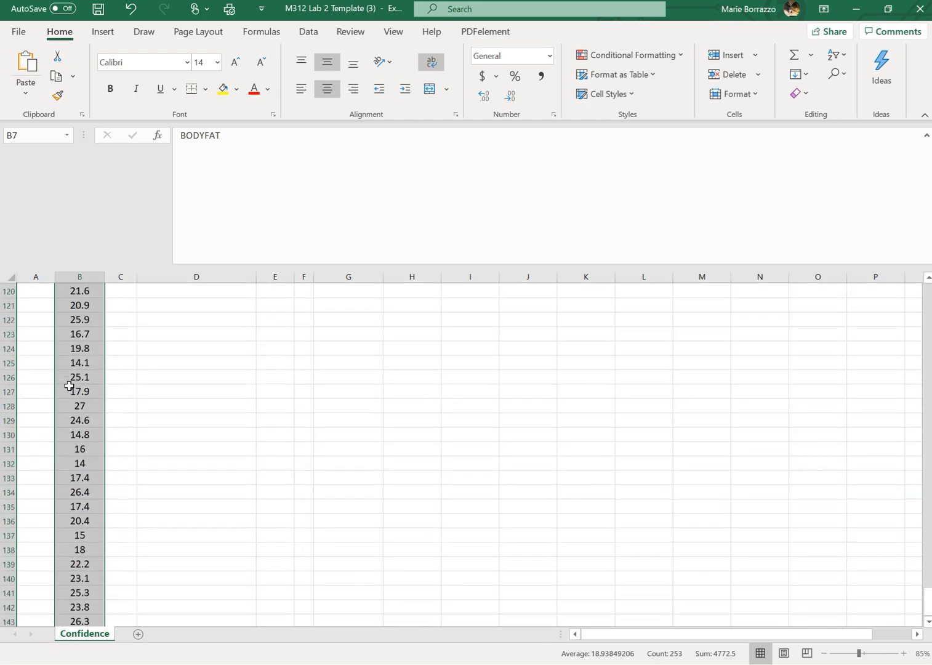
{"action": "scroll", "coordinate": [69, 386], "scroll_direction": "up", "scroll_amount": 5}
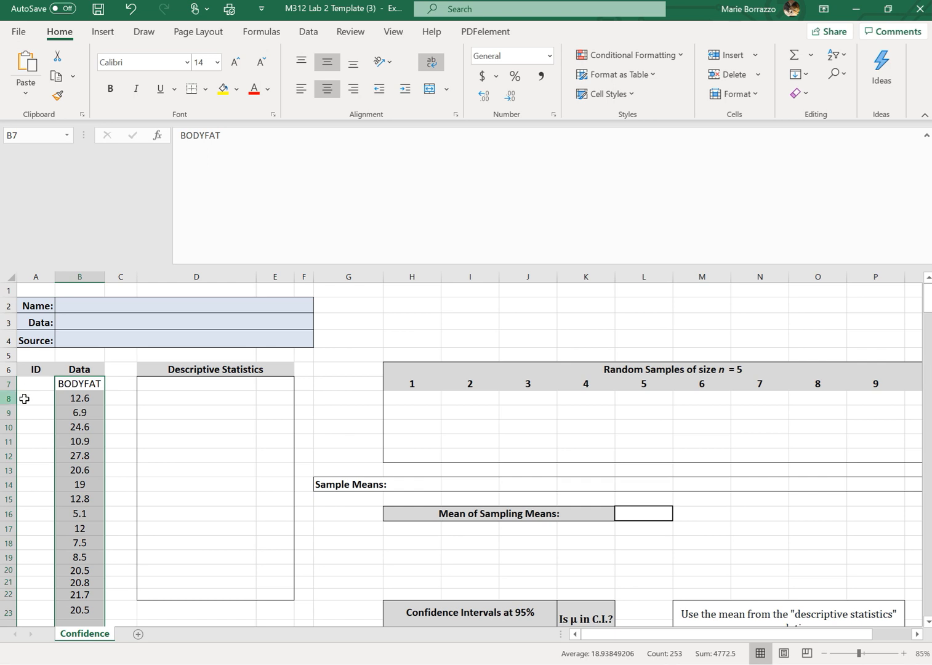
{"action": "left_click", "coordinate": [152, 383]}
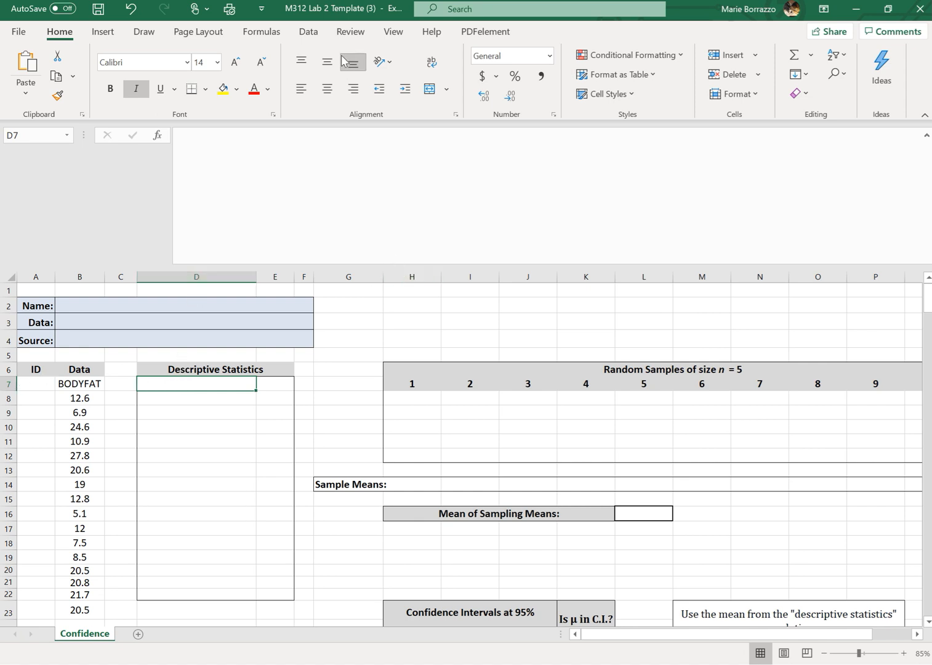
{"action": "left_click", "coordinate": [311, 34]}
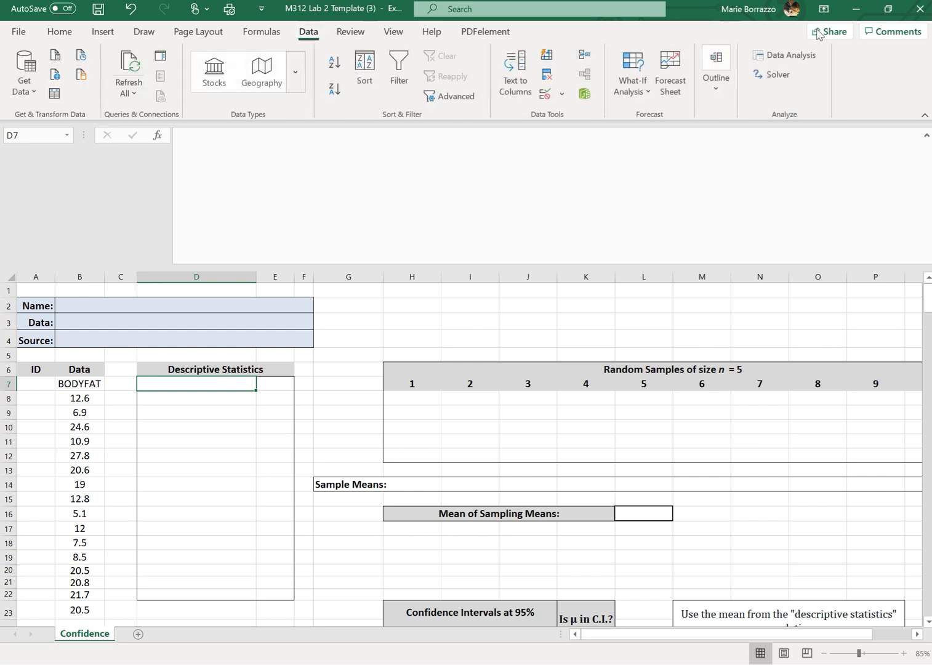
{"action": "left_click", "coordinate": [782, 56]}
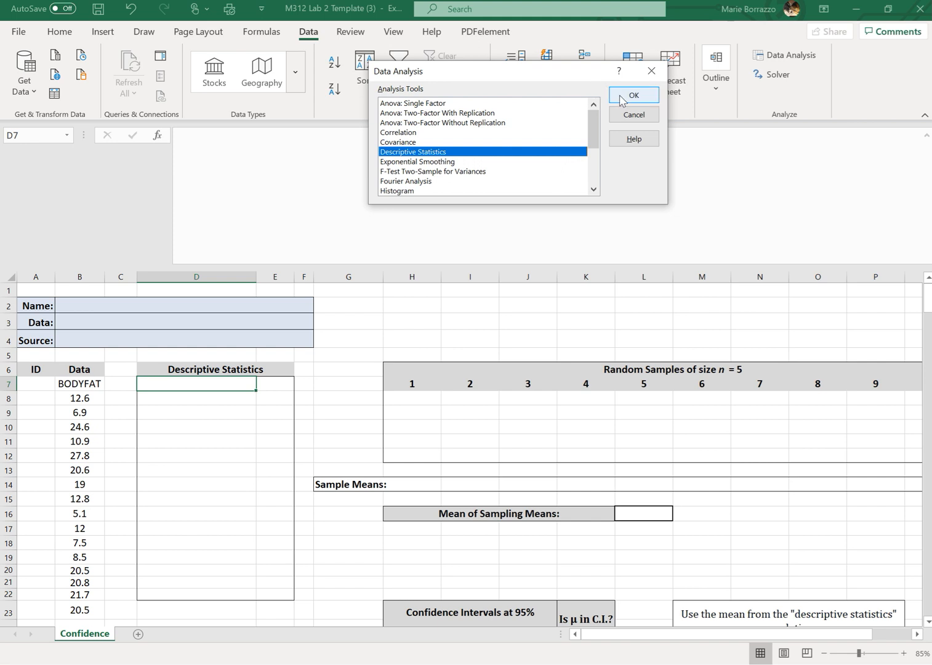
{"action": "left_click", "coordinate": [653, 72]}
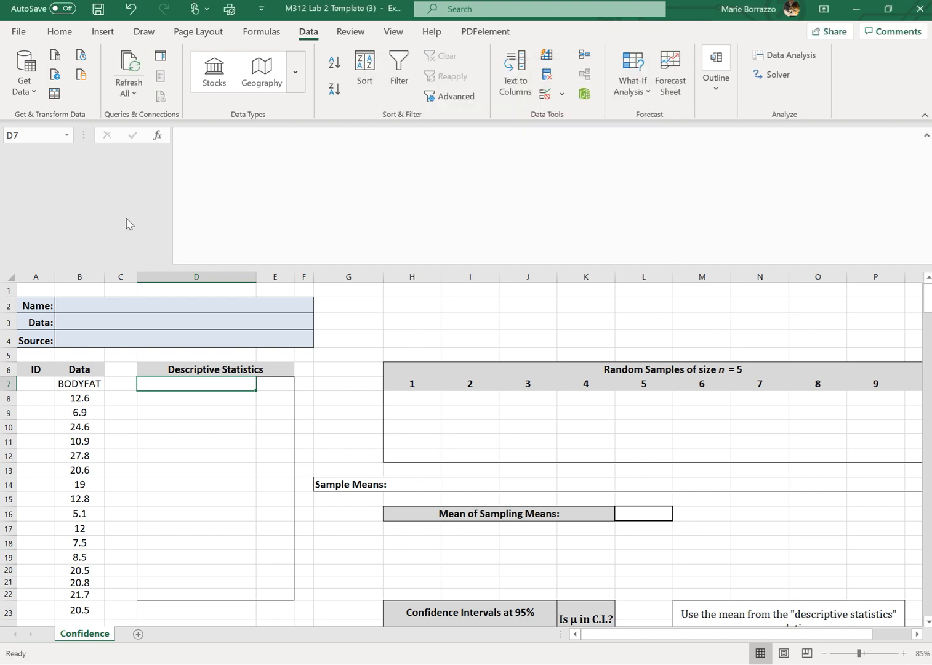
- Check in Excel's add-ins options whether the Analysis ToolPak and Solver Add-in are enabled
{"action": "left_click", "coordinate": [19, 35]}
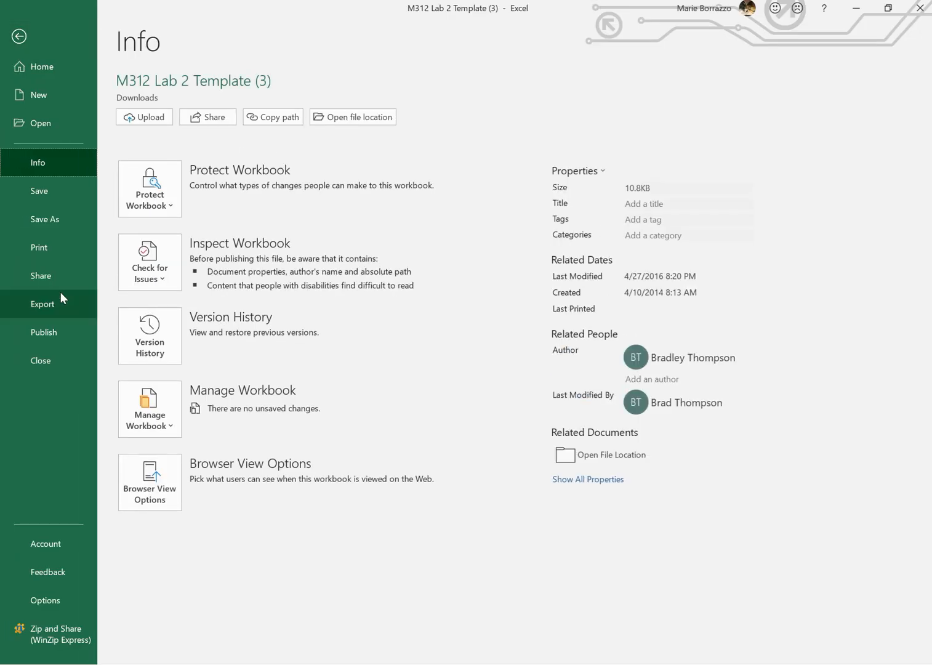
{"action": "left_click", "coordinate": [20, 594]}
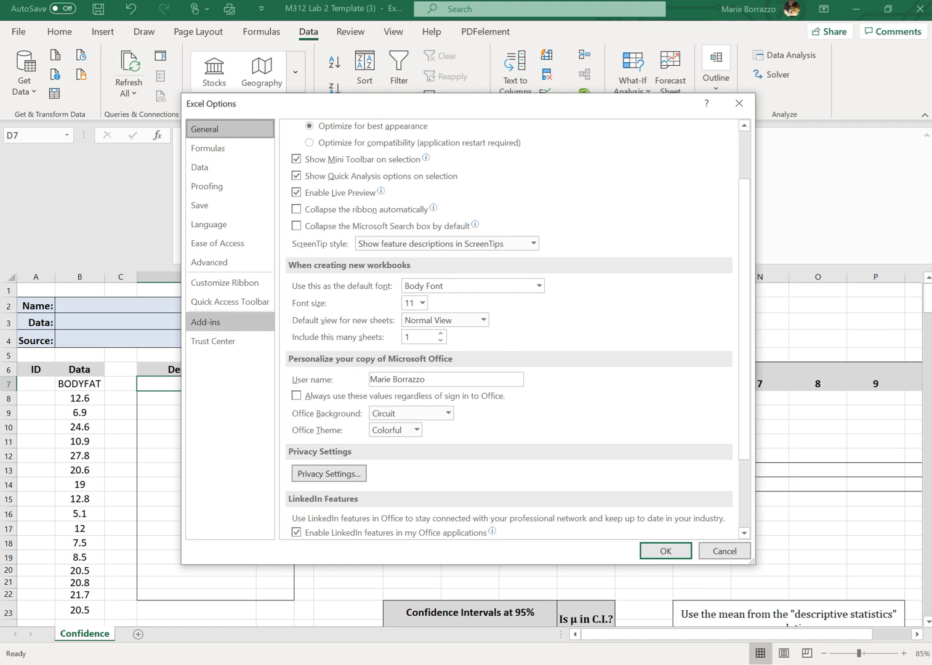
{"action": "left_click", "coordinate": [221, 322]}
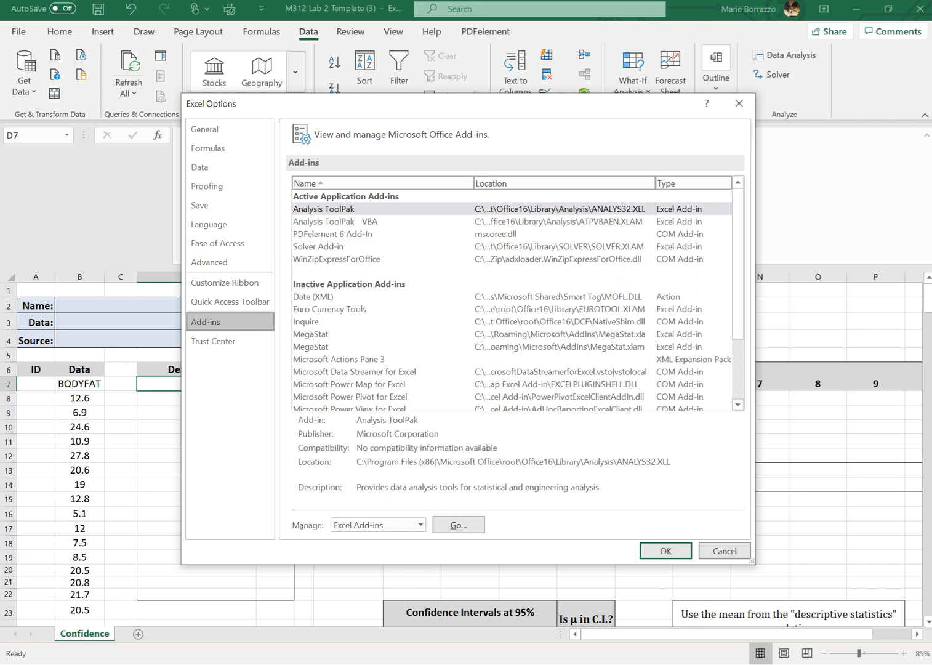
{"action": "left_click", "coordinate": [318, 247]}
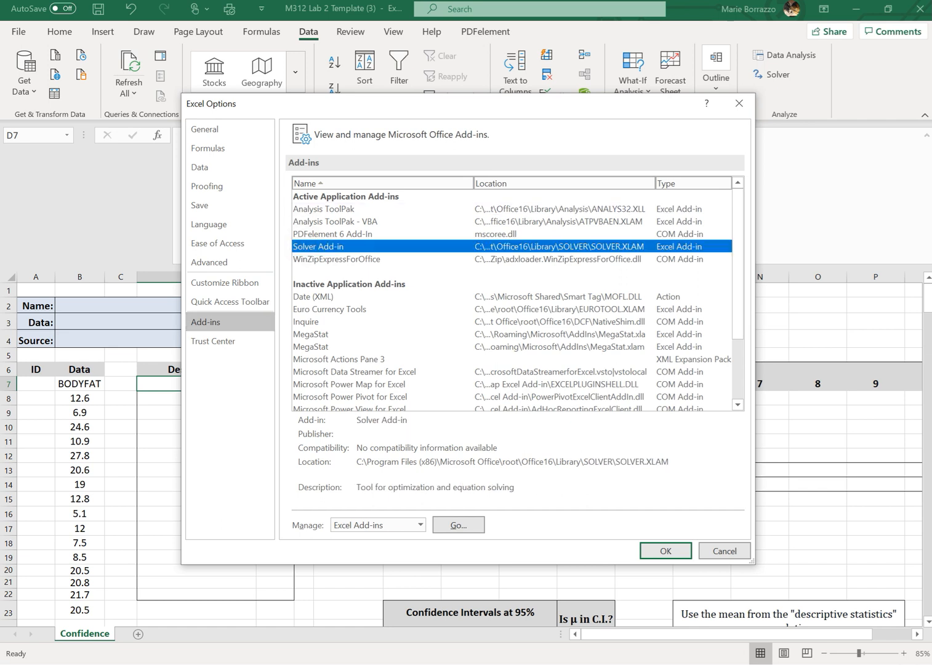
{"action": "left_click", "coordinate": [458, 524]}
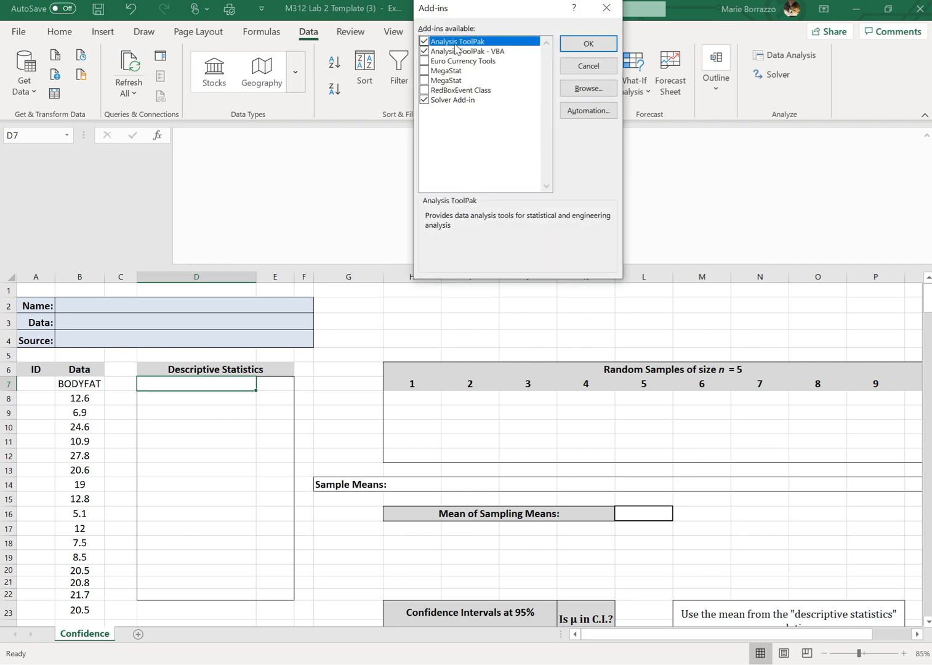
{"action": "left_click", "coordinate": [584, 47]}
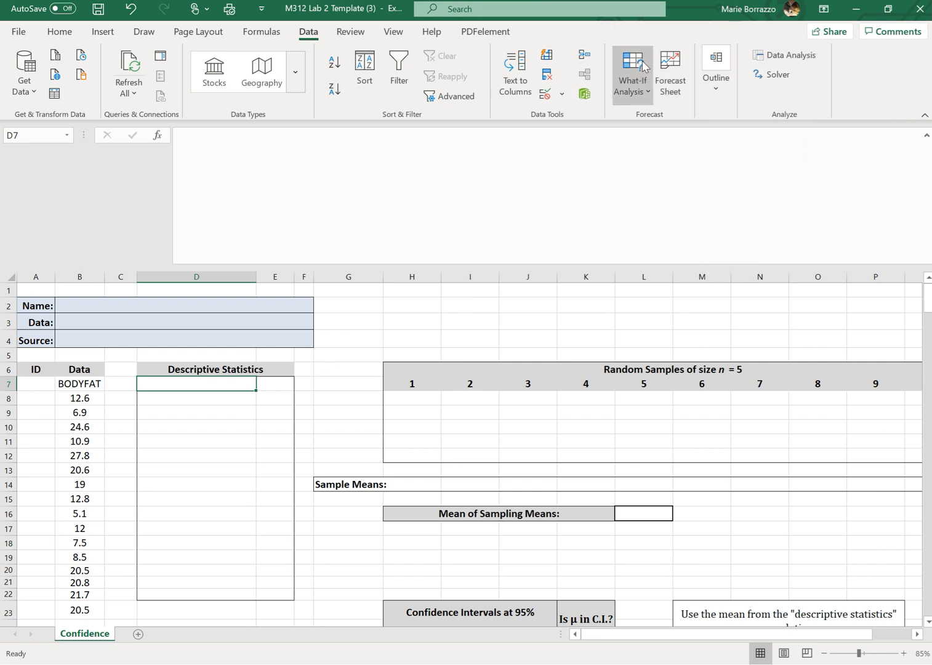
- Start the Descriptive Statistics analysis and set its output range to D7:D22 in the template's Descriptive Statistics box
{"action": "left_click", "coordinate": [783, 61]}
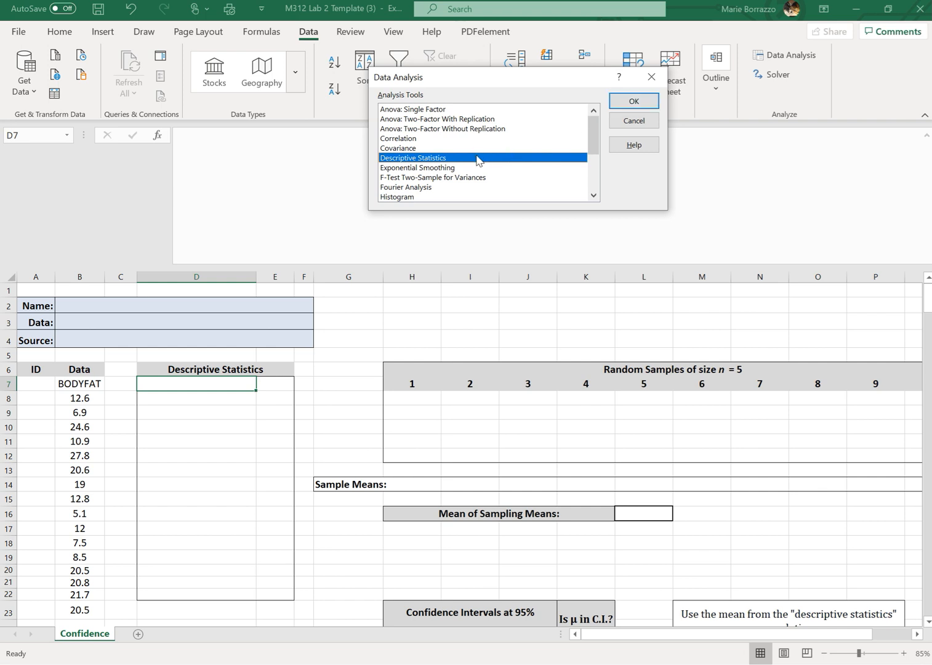
{"action": "left_click", "coordinate": [625, 101]}
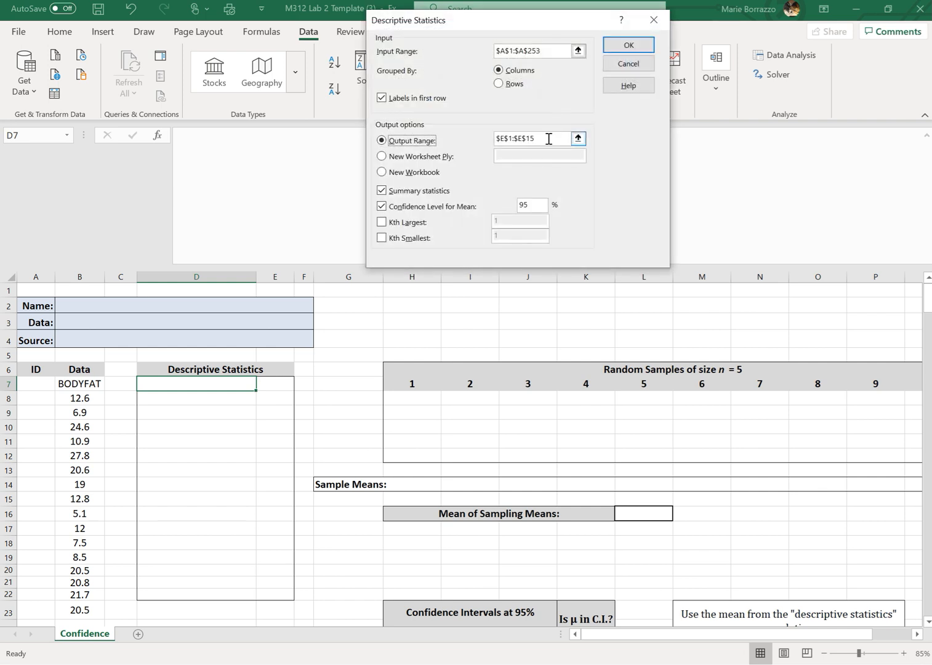
{"action": "left_click", "coordinate": [548, 138]}
{"action": "key", "text": "BackSpace"}
{"action": "key", "text": "BackSpace"}
{"action": "key", "text": "BackSpace"}
{"action": "key", "text": "BackSpace"}
{"action": "key", "text": "BackSpace"}
{"action": "key", "text": "BackSpace"}
{"action": "key", "text": "BackSpace"}
{"action": "key", "text": "BackSpace"}
{"action": "key", "text": "BackSpace"}
{"action": "key", "text": "BackSpace"}
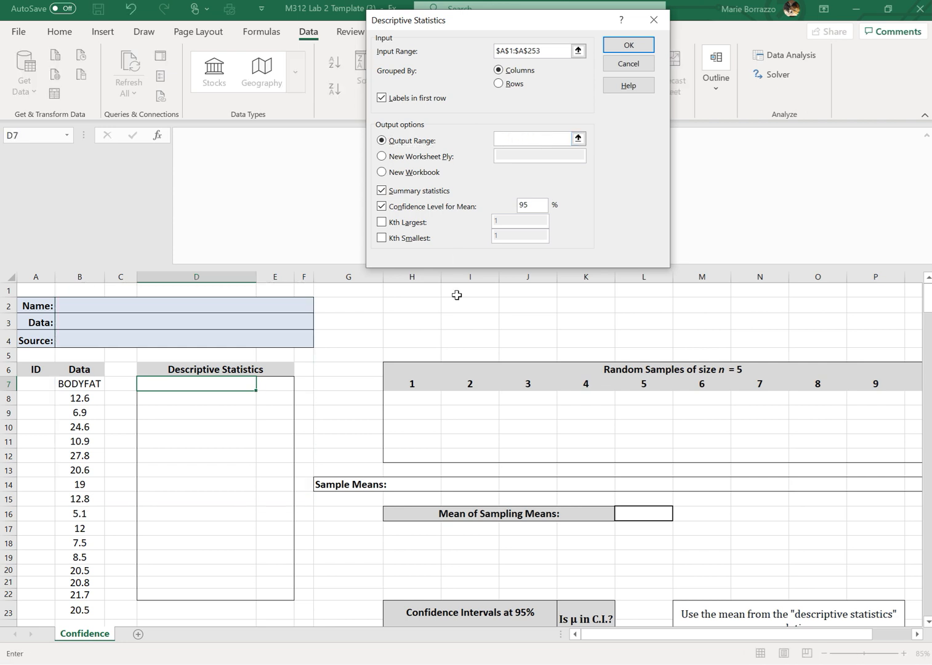
{"action": "left_click", "coordinate": [225, 385]}
{"action": "left_click_drag", "start_coordinate": [225, 385], "coordinate": [284, 598]}
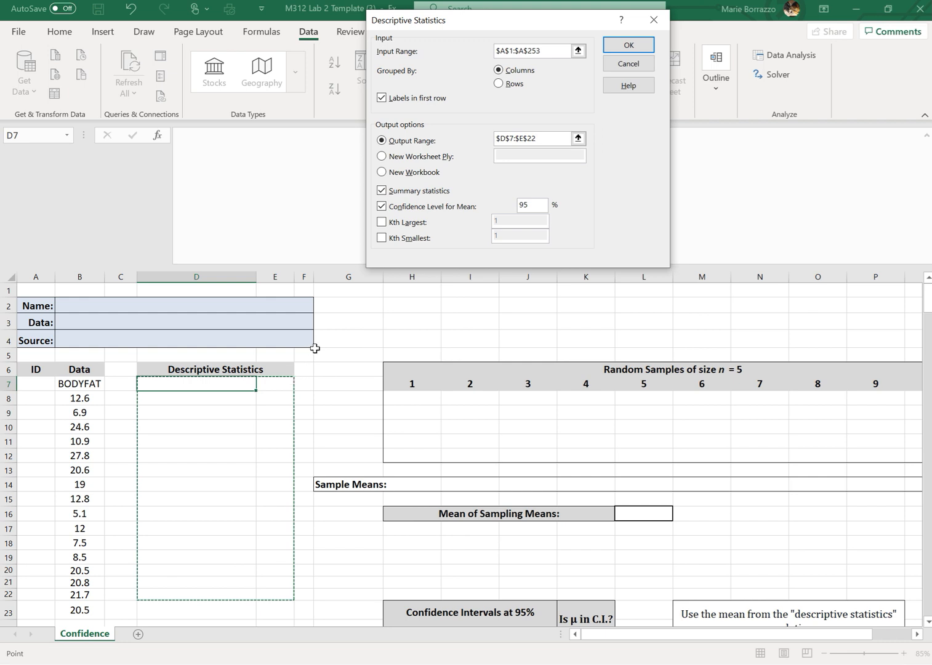
{"action": "key", "text": "BackSpace"}
{"action": "key", "text": "BackSpace"}
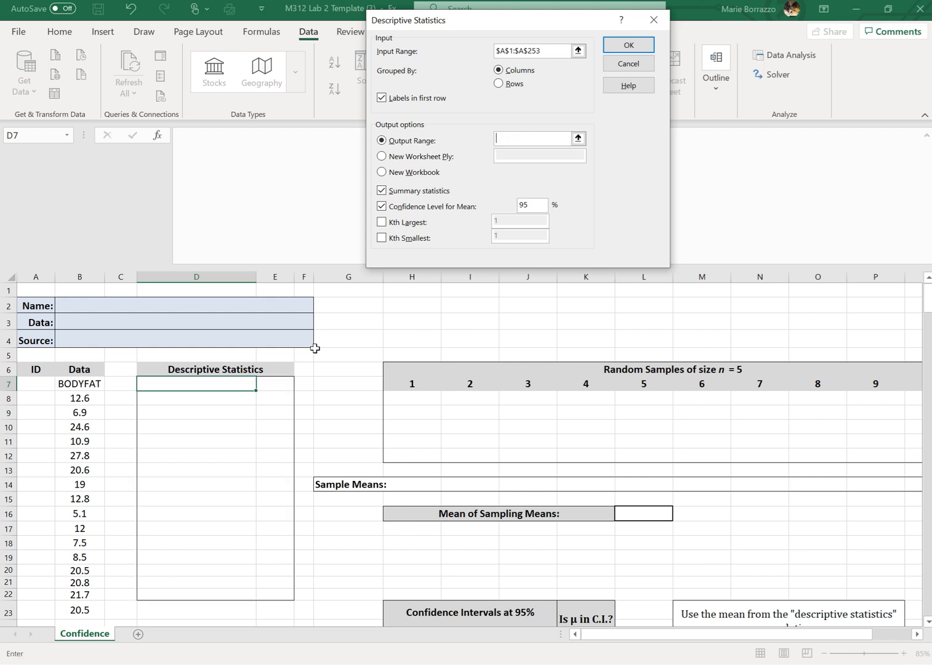
{"action": "left_click_drag", "start_coordinate": [166, 384], "coordinate": [195, 589]}
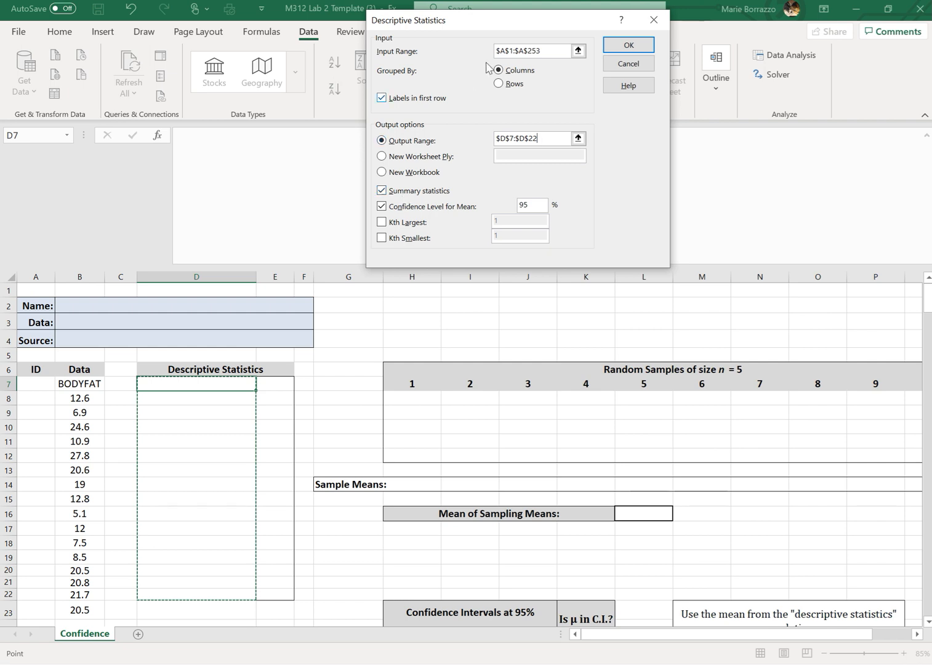
- Set the input range to B7:B259 and run Descriptive Statistics with labels in the first row and a 95% confidence level
{"action": "left_click", "coordinate": [547, 50]}
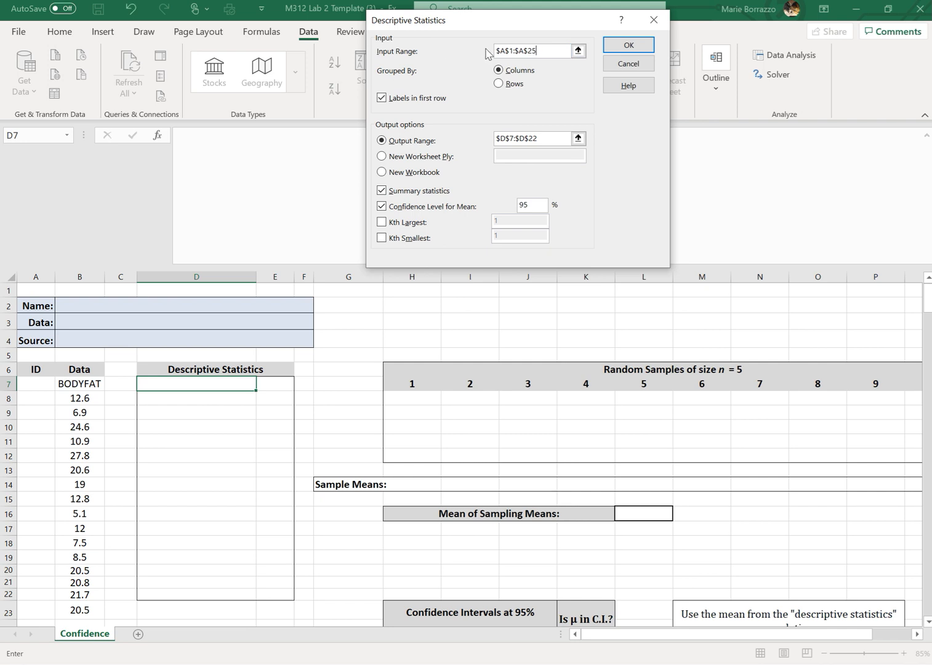
{"action": "key", "text": "BackSpace"}
{"action": "key", "text": "BackSpace"}
{"action": "key", "text": "BackSpace"}
{"action": "key", "text": "BackSpace"}
{"action": "key", "text": "BackSpace"}
{"action": "key", "text": "BackSpace"}
{"action": "key", "text": "BackSpace"}
{"action": "left_click_drag", "start_coordinate": [71, 386], "coordinate": [86, 534]}
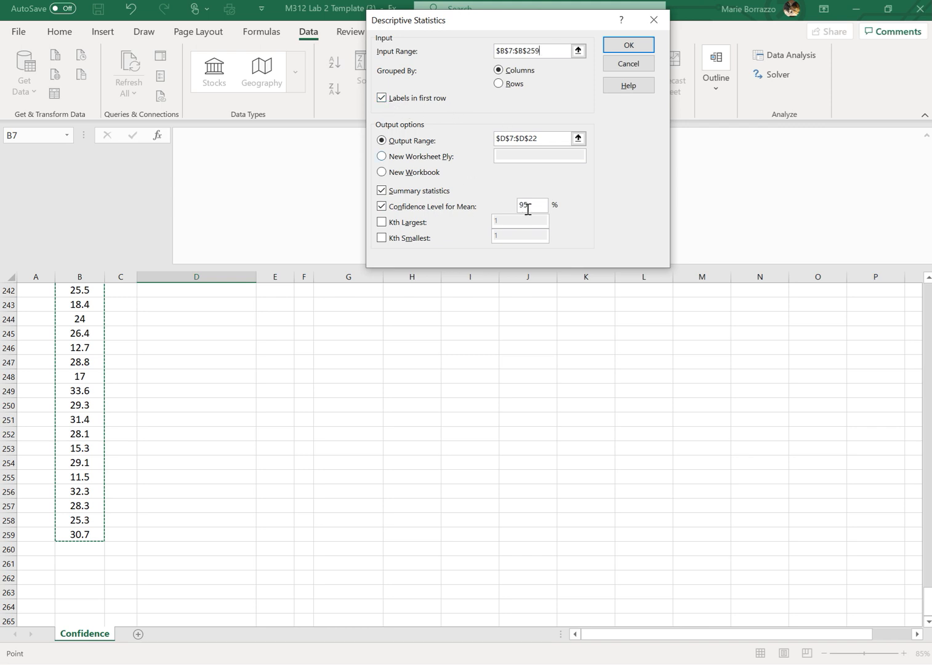
{"action": "left_click", "coordinate": [619, 47]}
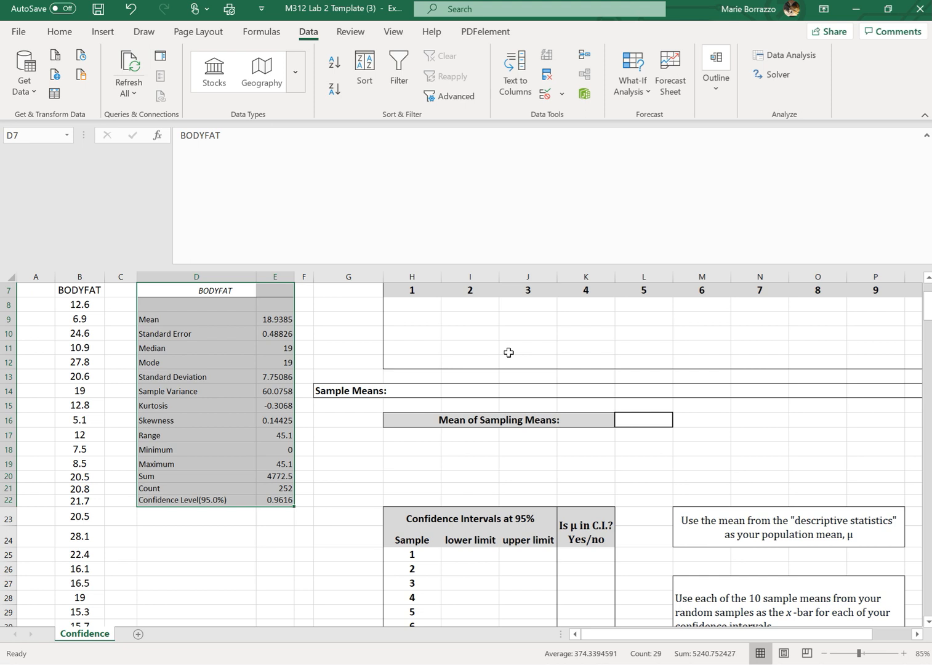
- Enter =E9-E22 in cell D24 to compute the lower confidence limit from the mean and the 95% confidence level
{"action": "left_click", "coordinate": [196, 536]}
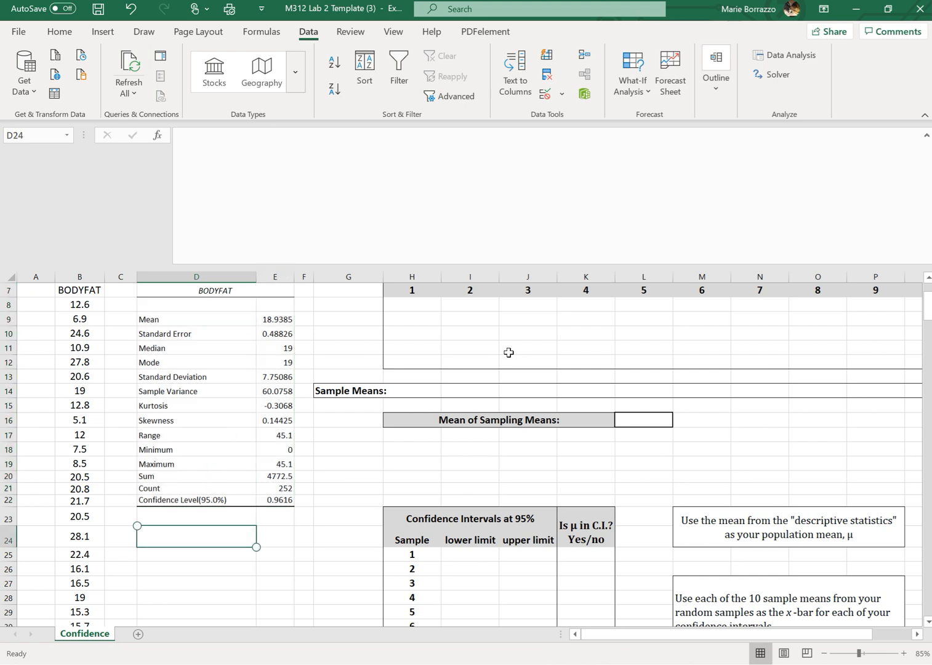
{"action": "type", "text": "="}
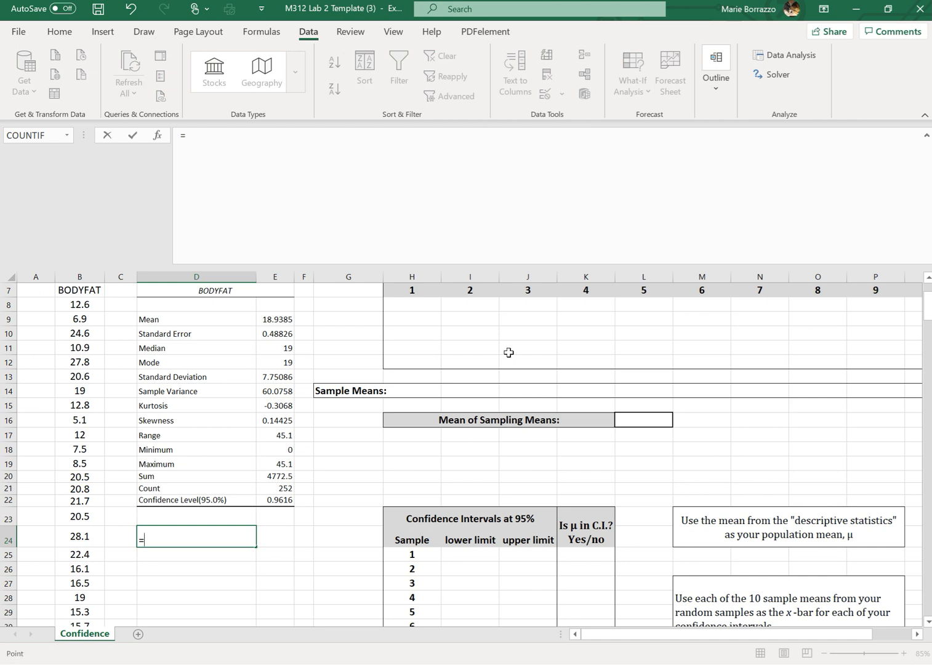
{"action": "key", "text": "Up"}
{"action": "key", "text": "Up"}
{"action": "key", "text": "Up"}
{"action": "key", "text": "Up"}
{"action": "key", "text": "Up"}
{"action": "key", "text": "Up"}
{"action": "key", "text": "Up"}
{"action": "key", "text": "Up"}
{"action": "key", "text": "Up"}
{"action": "key", "text": "Up"}
{"action": "key", "text": "Up"}
{"action": "key", "text": "Up"}
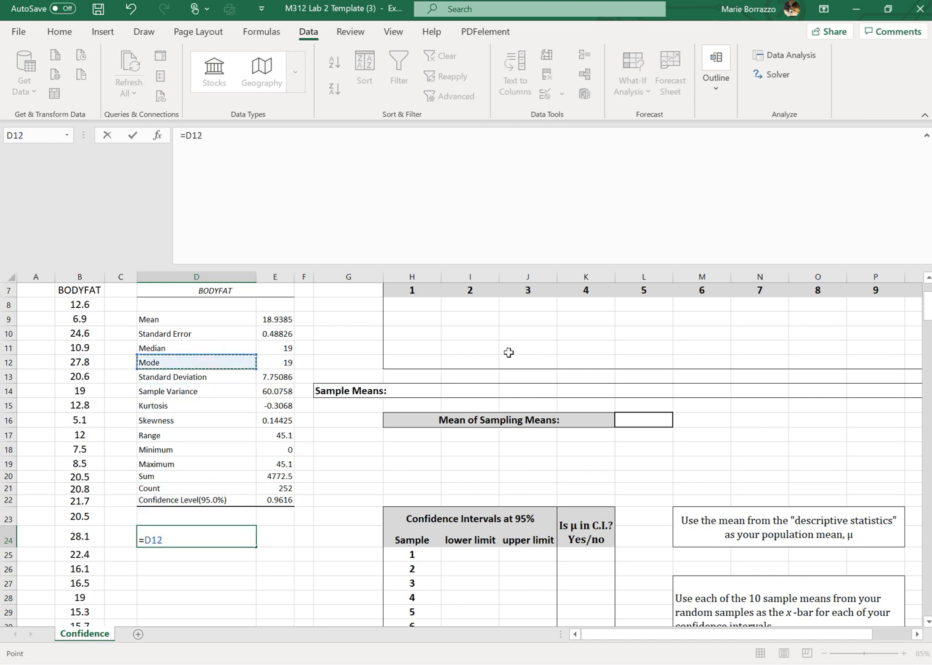
{"action": "key", "text": "Up"}
{"action": "key", "text": "Up"}
{"action": "key", "text": "Up"}
{"action": "key", "text": "Right"}
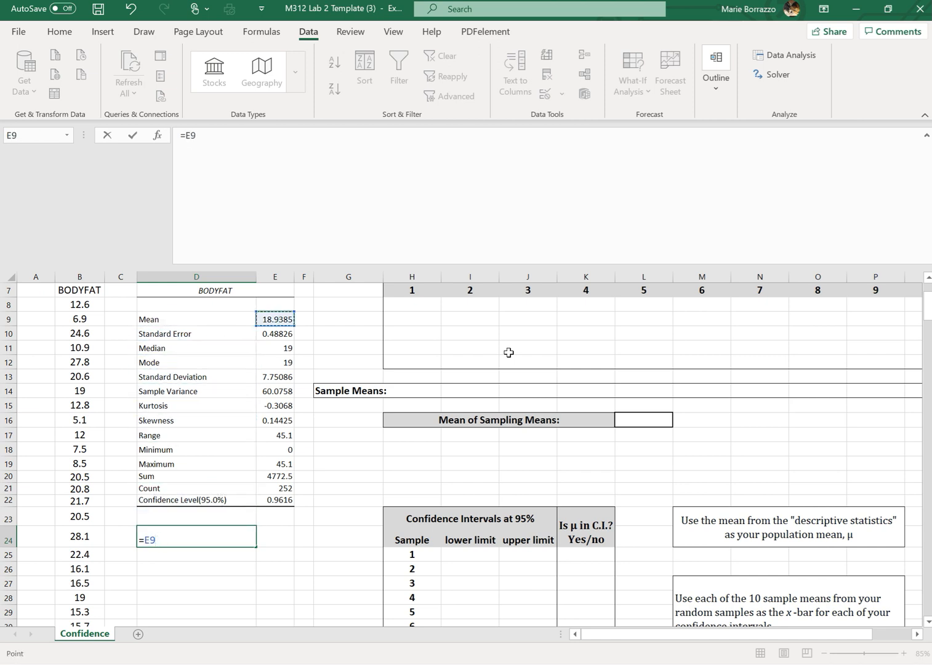
{"action": "type", "text": "-"}
{"action": "left_click", "coordinate": [281, 500]}
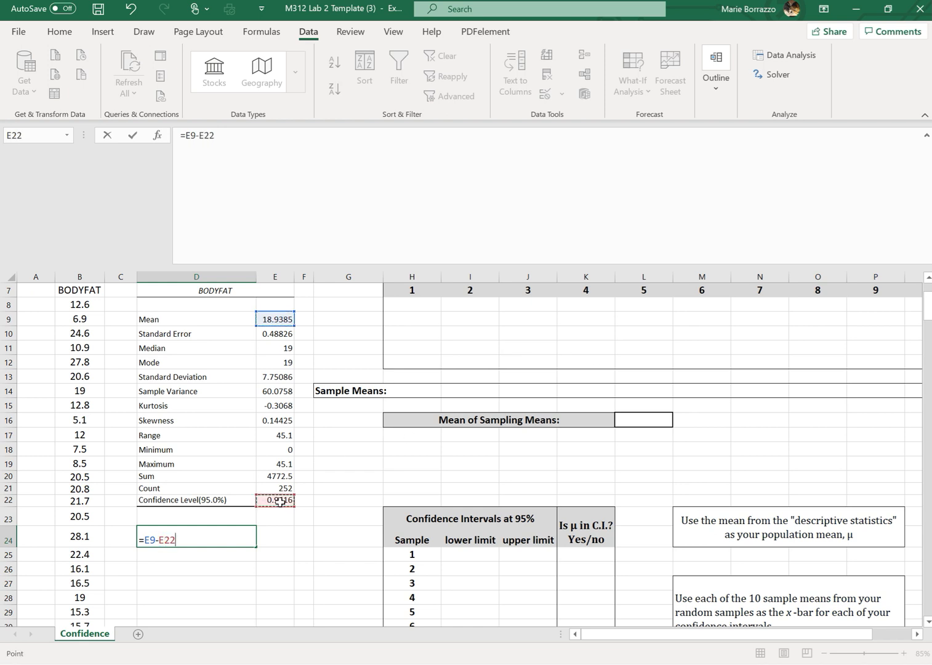
{"action": "key", "text": "Return"}
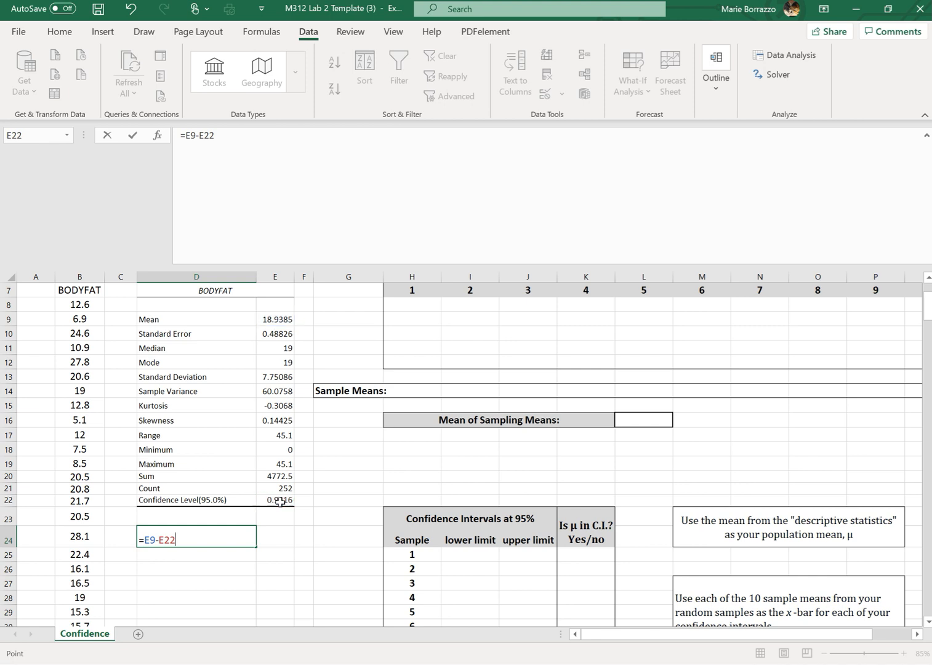
- Label the two confidence limits with LCL in cell D23 and UCL in cell E23
{"action": "key", "text": "Right"}
{"action": "key", "text": "Up"}
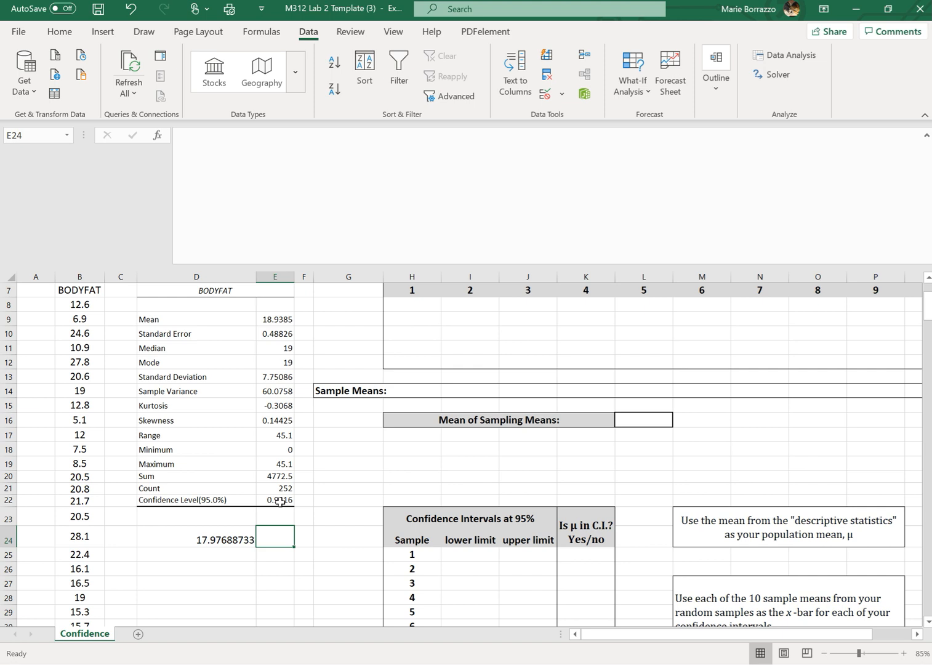
{"action": "key", "text": "Up"}
{"action": "key", "text": "Left"}
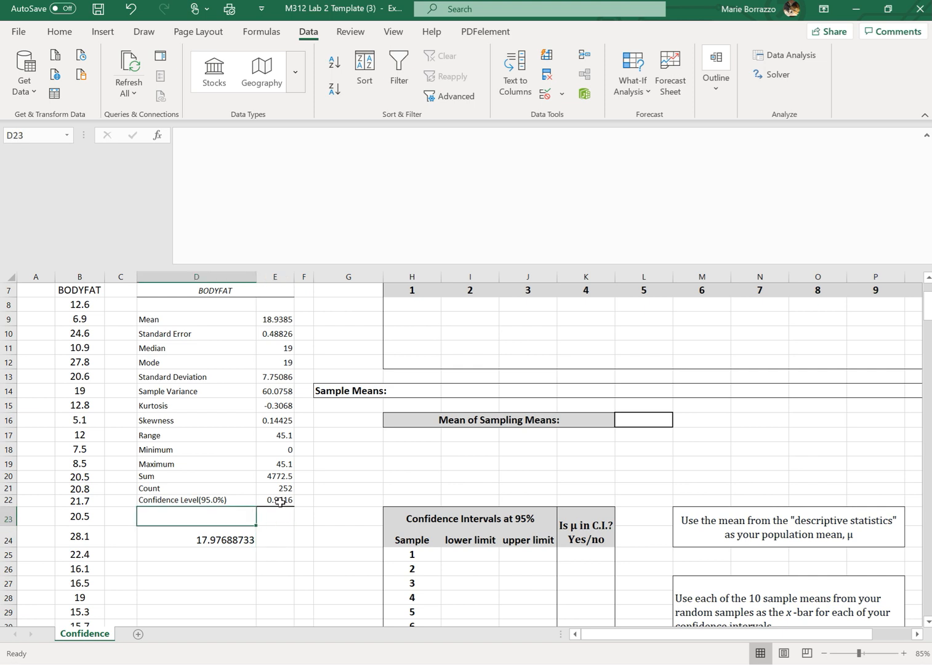
{"action": "type", "text": "LCL"}
{"action": "key", "text": "Tab"}
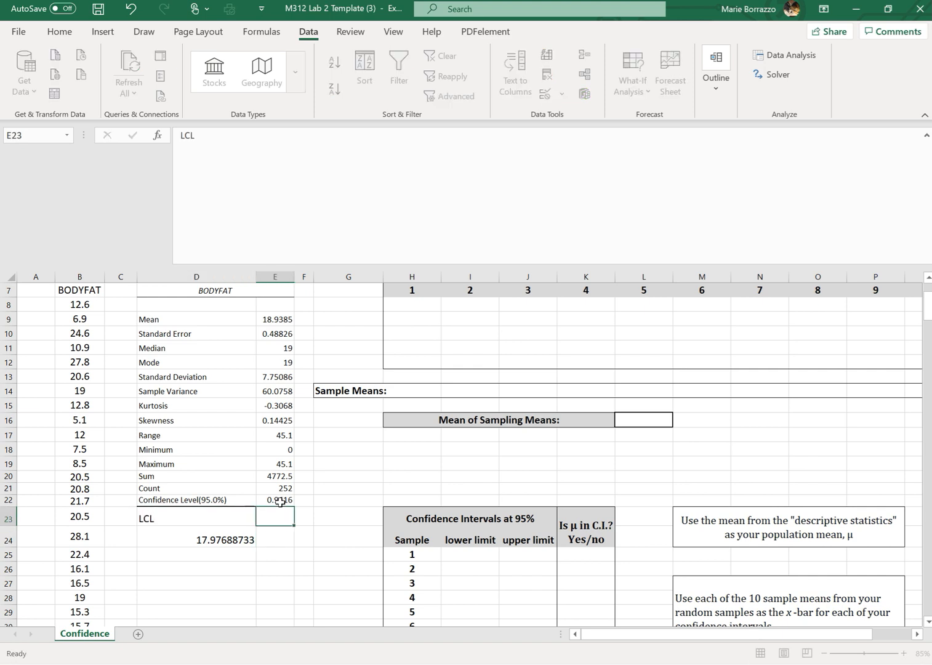
{"action": "type", "text": "UCL"}
{"action": "key", "text": "Return"}
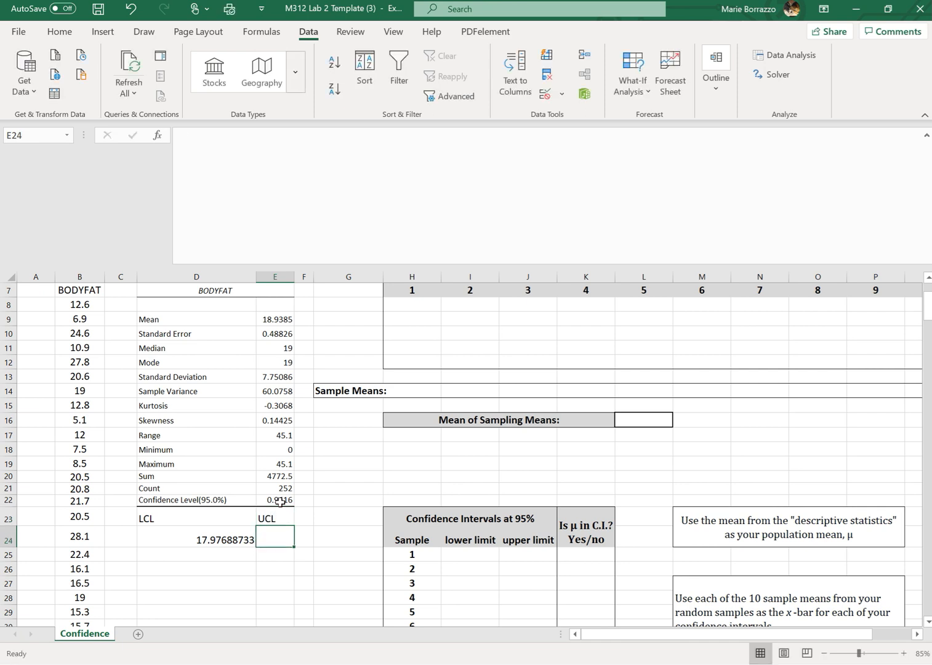
- Try the formula =E10+E22 in cell E24 for the upper confidence limit
{"action": "type", "text": "="}
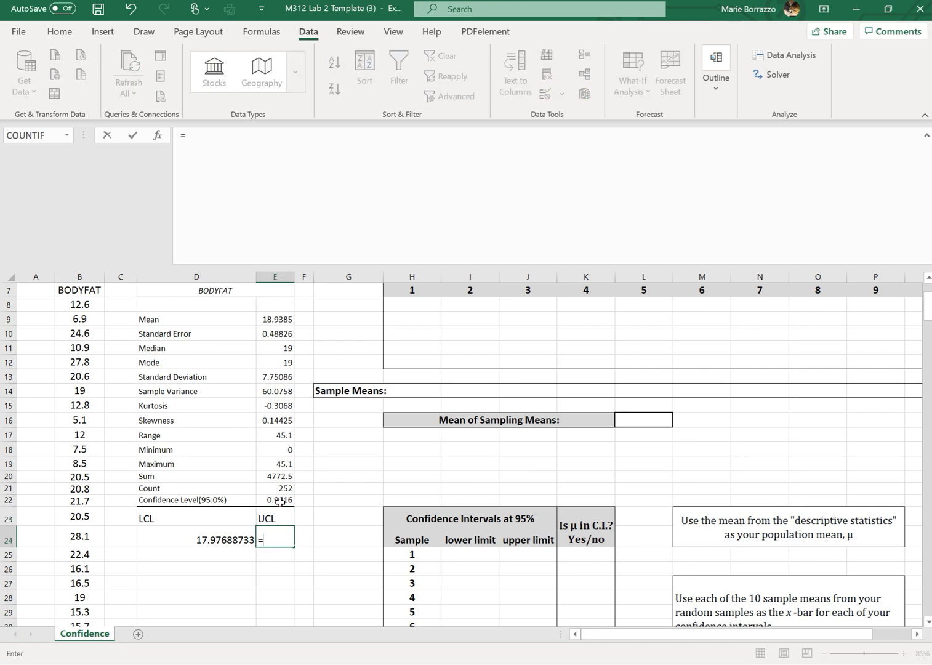
{"action": "left_click", "coordinate": [278, 332]}
{"action": "type", "text": "+"}
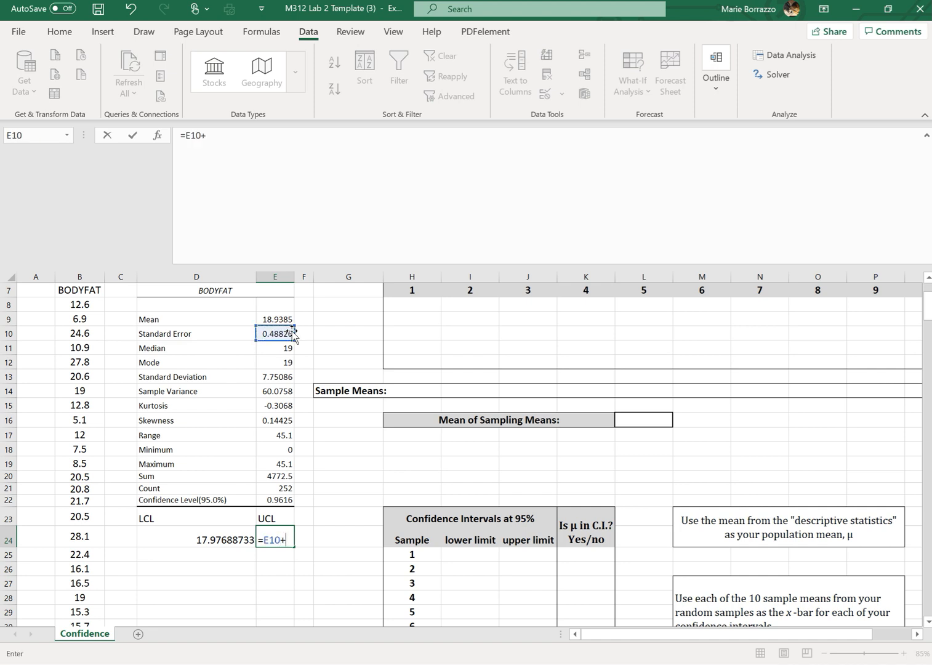
{"action": "left_click", "coordinate": [275, 498]}
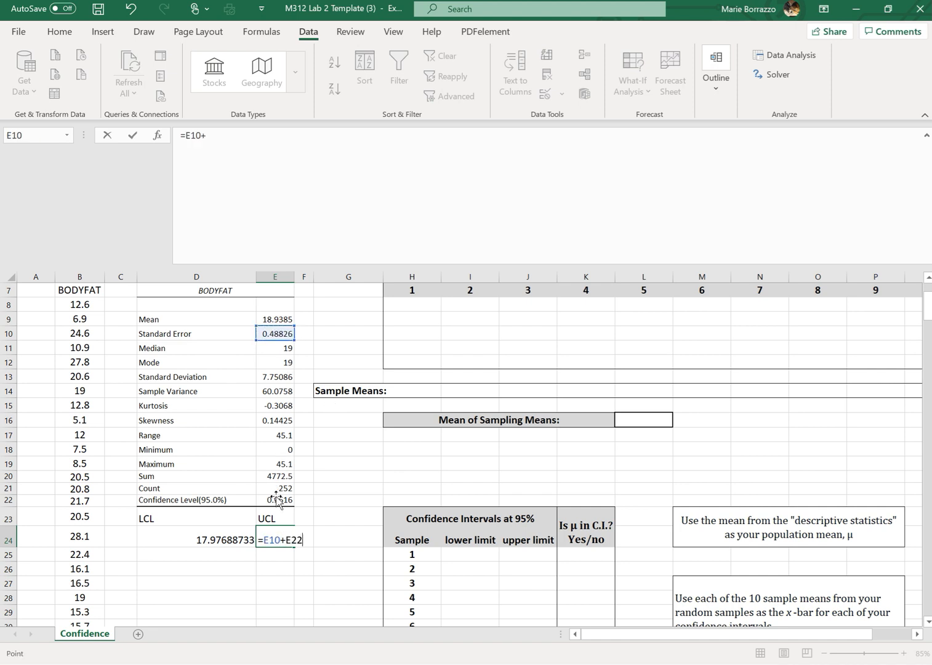
{"action": "key", "text": "Return"}
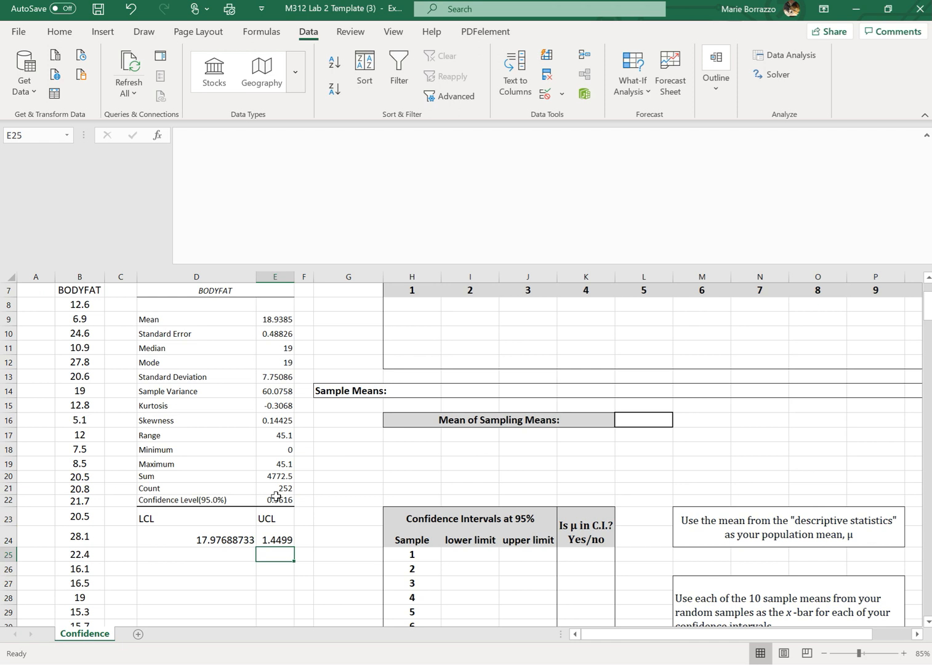
- Replace the formula in E24 with =E9+E22 so the upper confidence limit uses the mean
{"action": "key", "text": "Up"}
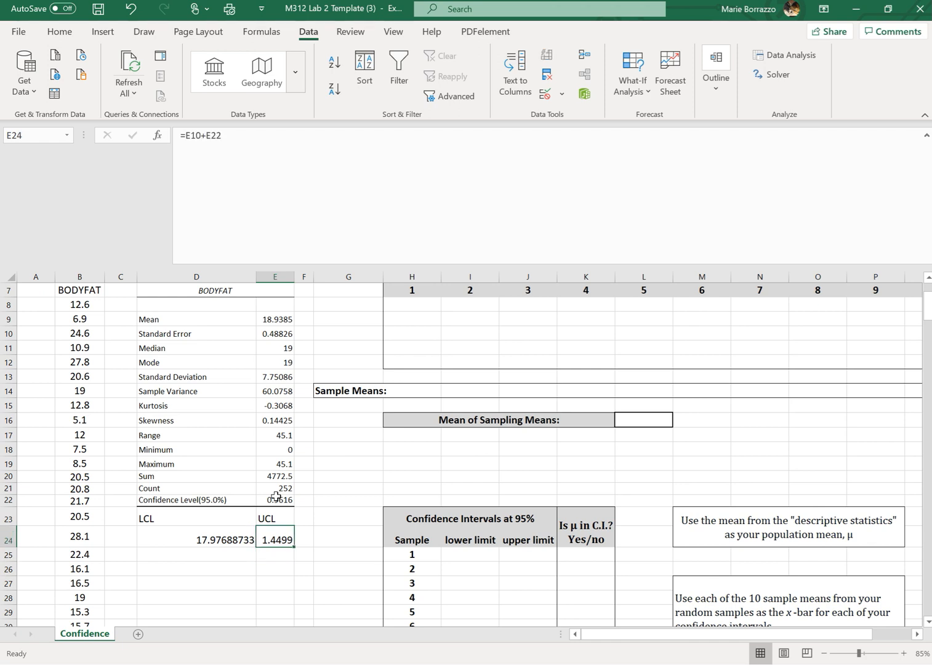
{"action": "type", "text": "="}
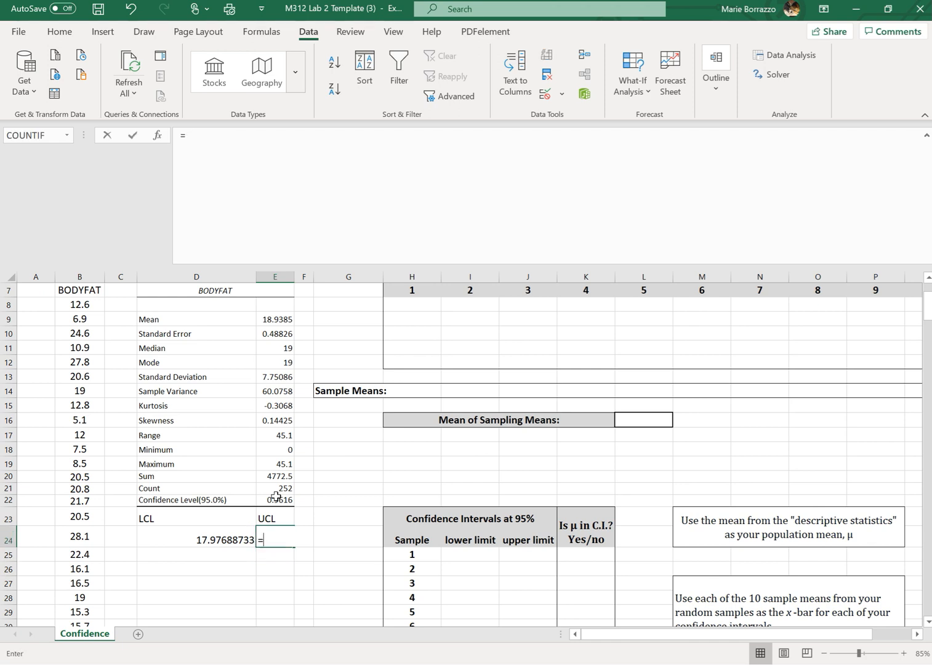
{"action": "left_click", "coordinate": [281, 319]}
{"action": "type", "text": "+"}
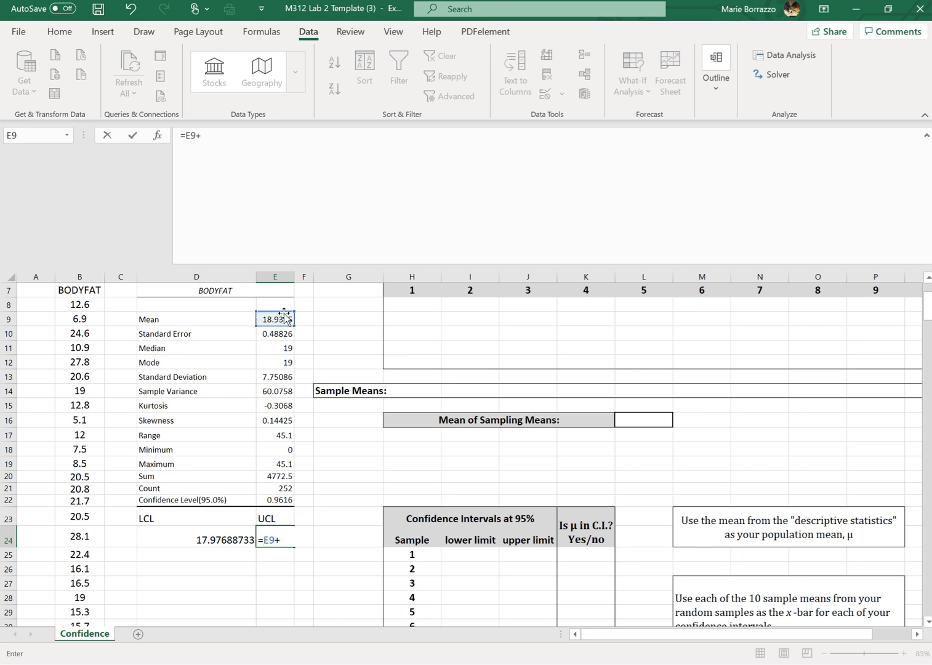
{"action": "left_click", "coordinate": [286, 501]}
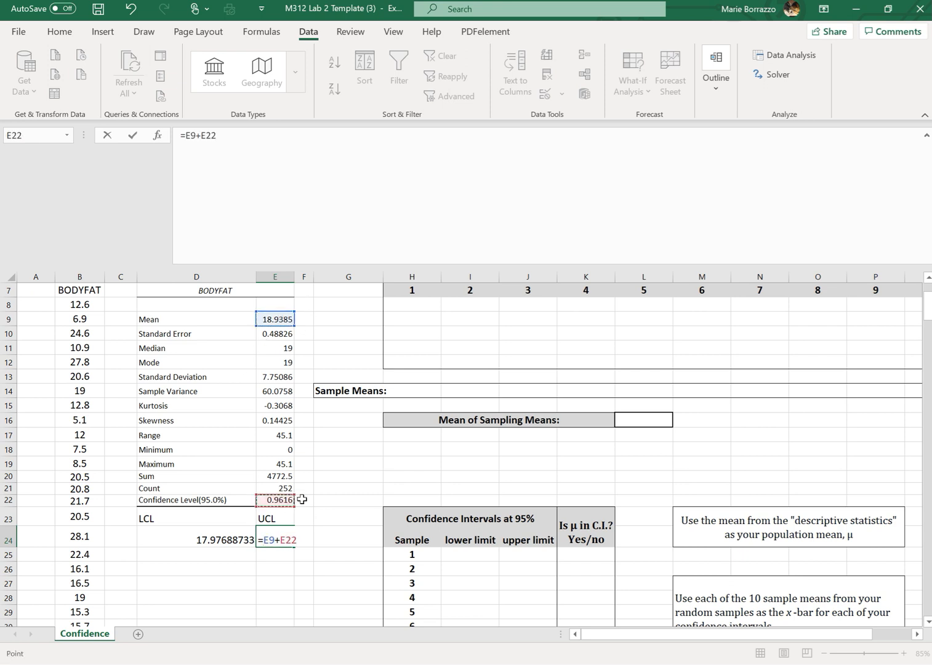
{"action": "key", "text": "Return"}
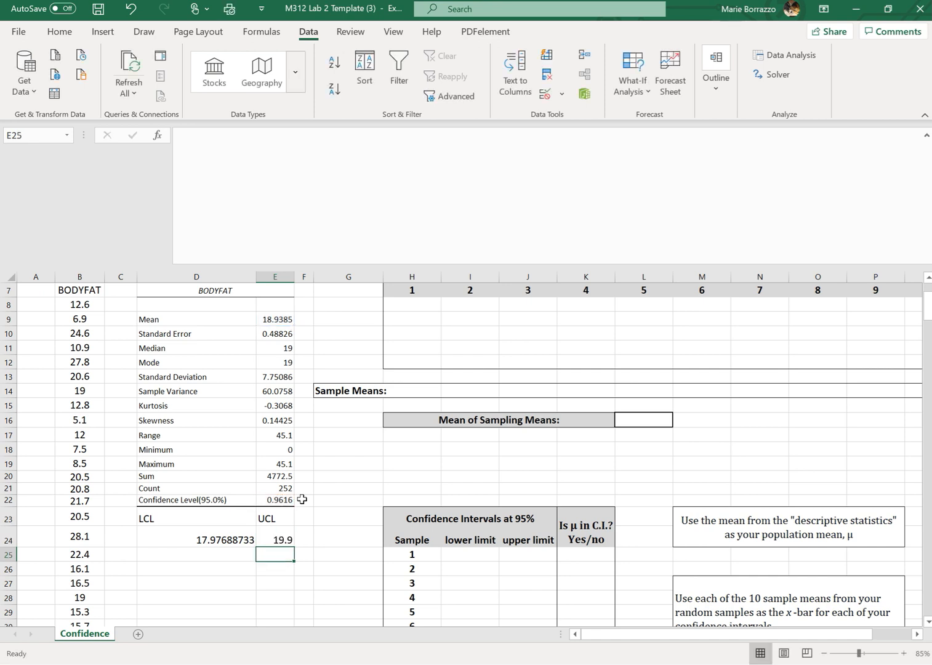
- Format the LCL and UCL values in D24 and E24 to three decimal places
{"action": "key", "text": "Up"}
{"action": "key", "text": "Left"}
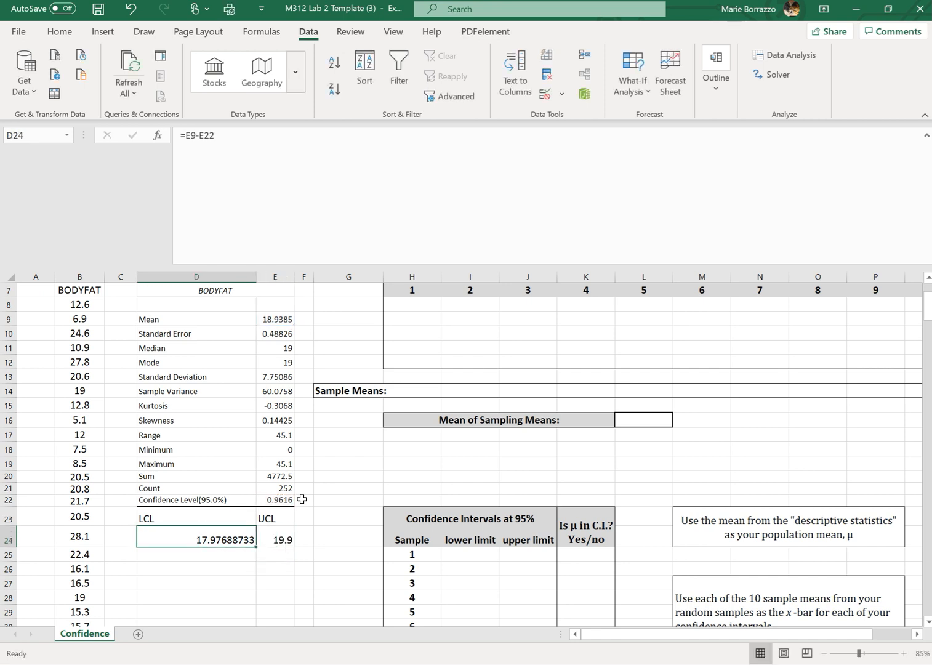
{"action": "left_click", "coordinate": [69, 35]}
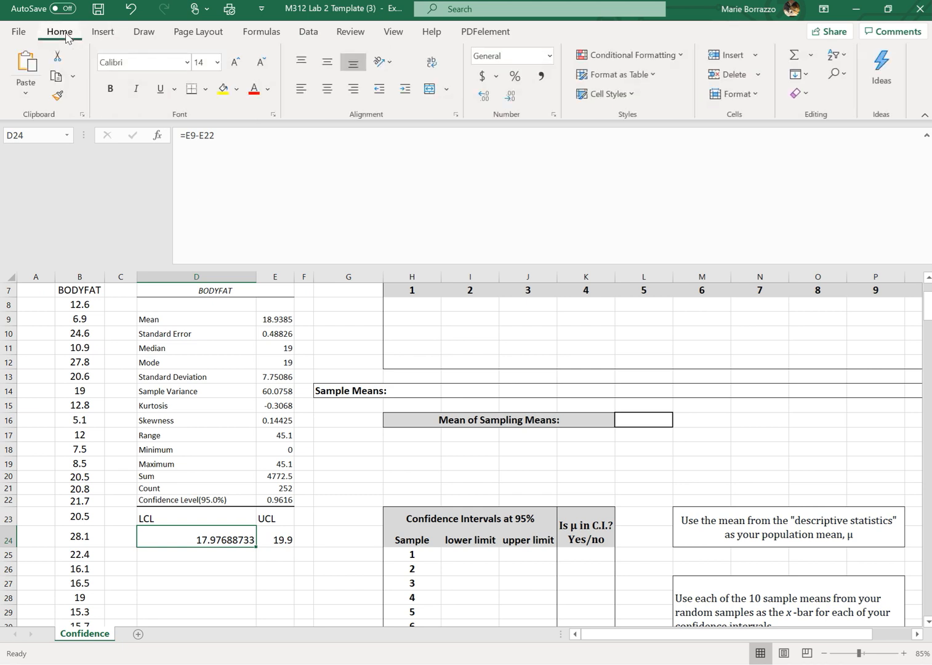
{"action": "left_click", "coordinate": [509, 96]}
{"action": "left_click", "coordinate": [508, 96]}
{"action": "left_click", "coordinate": [509, 97]}
{"action": "left_click", "coordinate": [510, 97]}
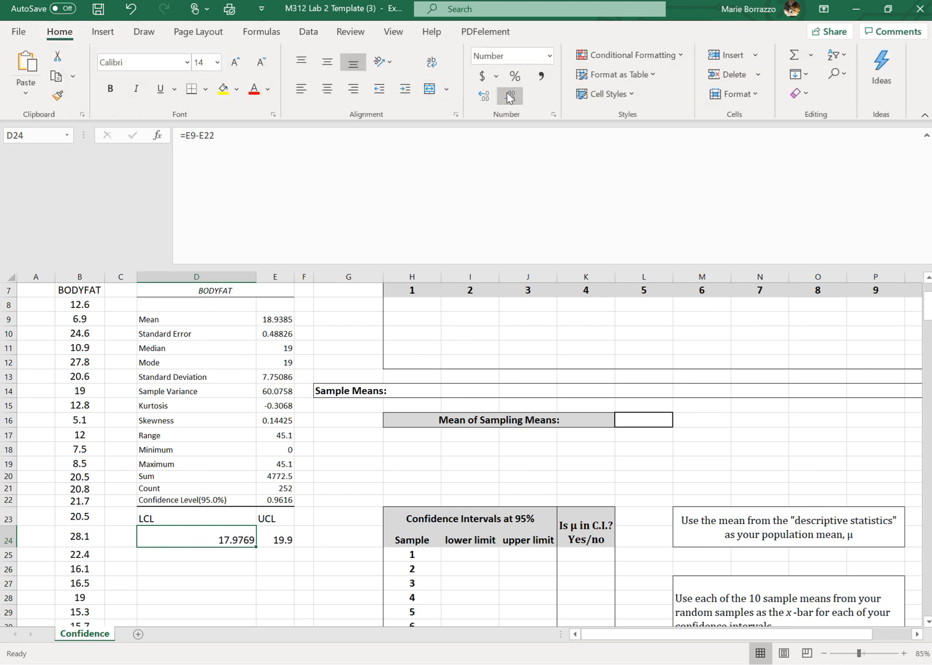
{"action": "left_click", "coordinate": [508, 97]}
{"action": "left_click", "coordinate": [508, 96]}
{"action": "left_click", "coordinate": [509, 97]}
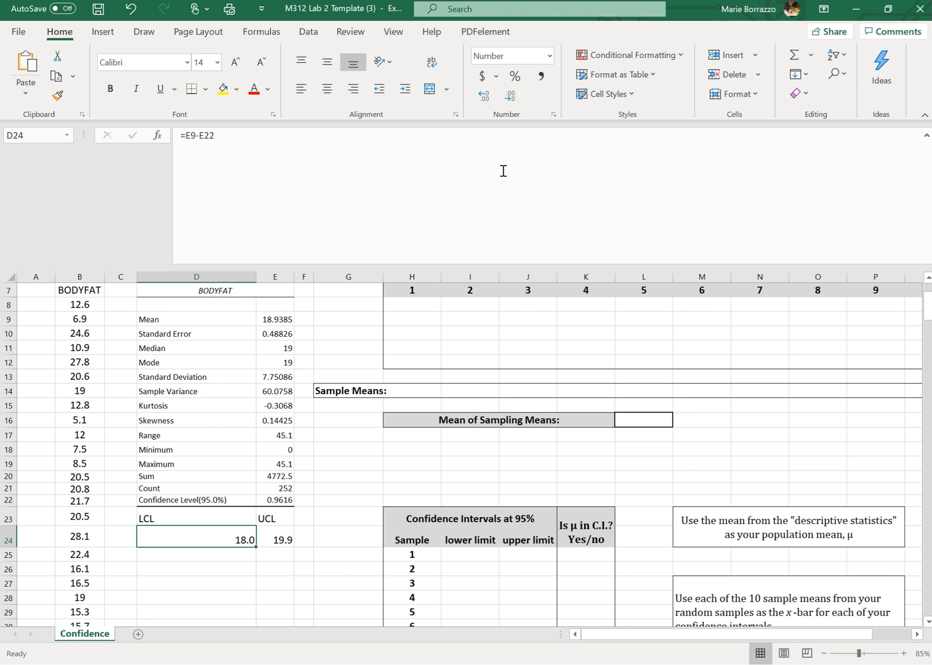
{"action": "left_click", "coordinate": [485, 97]}
{"action": "left_click", "coordinate": [484, 97]}
{"action": "left_click", "coordinate": [275, 539]}
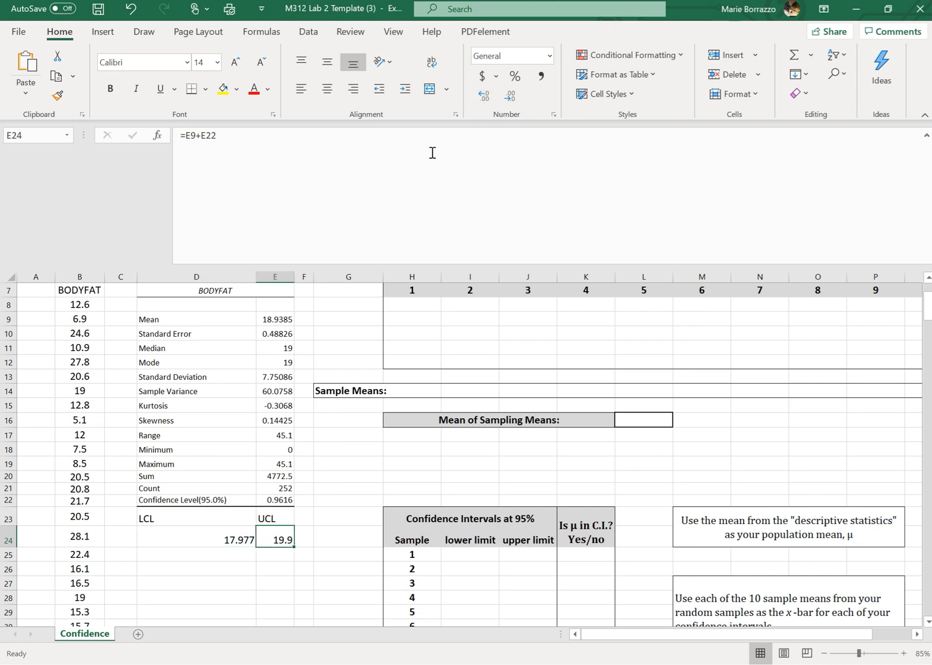
{"action": "left_click", "coordinate": [485, 96]}
{"action": "left_click", "coordinate": [484, 96]}
- Add the lower and upper confidence limits in cell E26 with the formula =D24+E24
{"action": "left_click", "coordinate": [263, 567]}
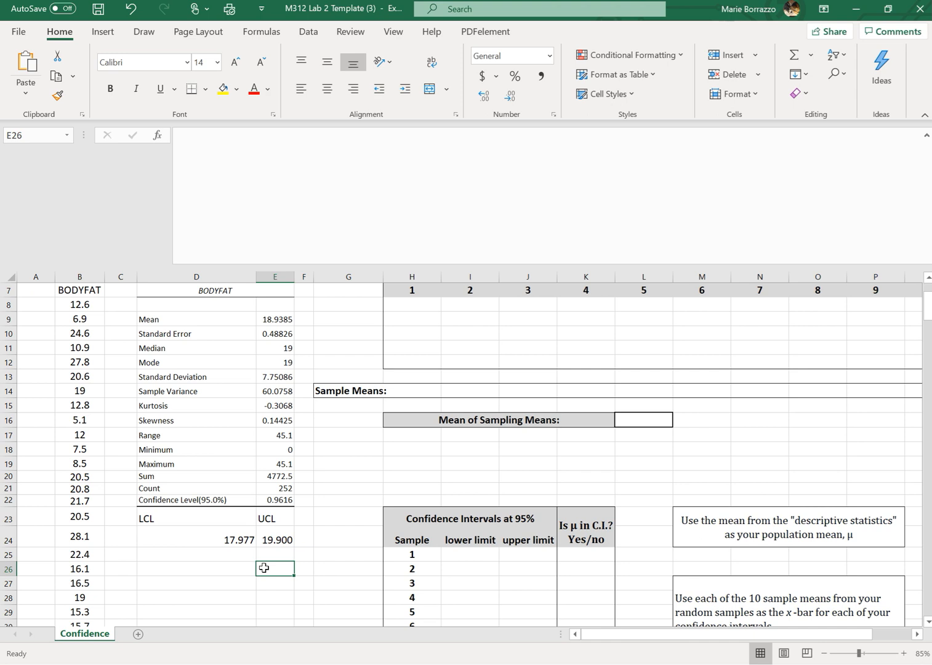
{"action": "type", "text": "="}
{"action": "key", "text": "Up"}
{"action": "key", "text": "Up"}
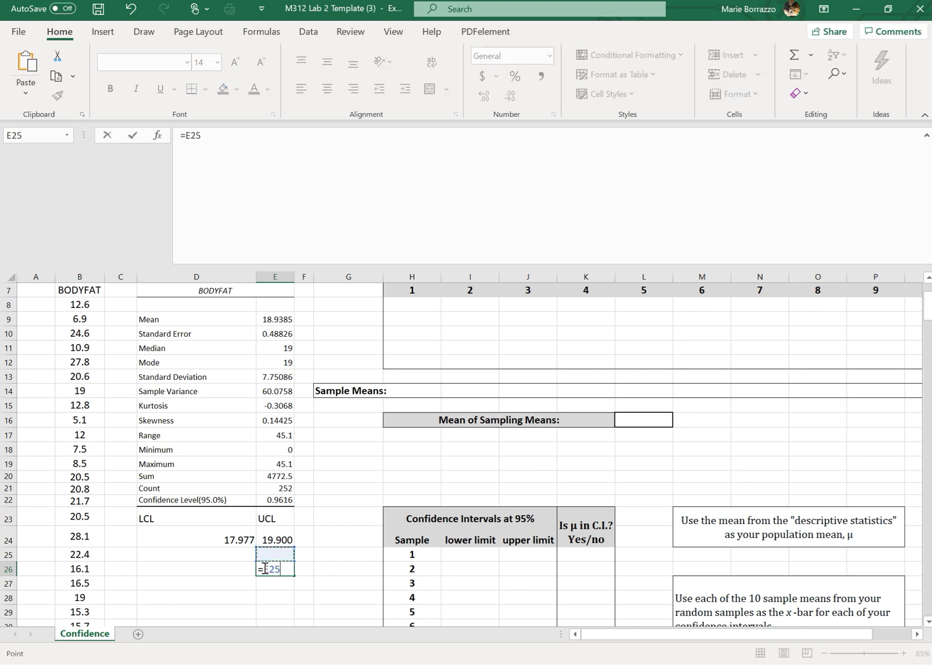
{"action": "key", "text": "Left"}
{"action": "type", "text": "+"}
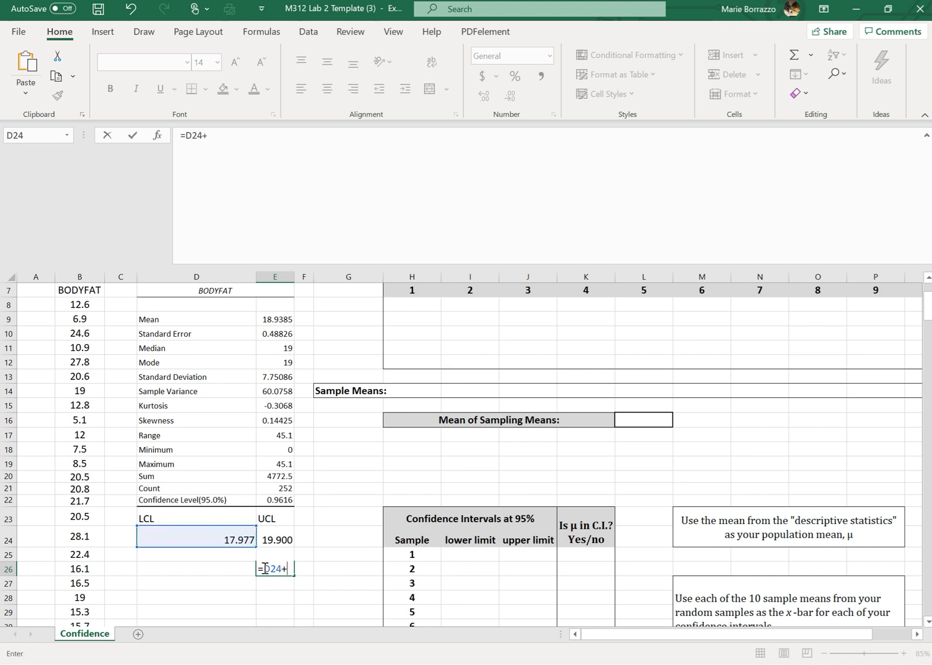
{"action": "key", "text": "Up"}
{"action": "key", "text": "Up"}
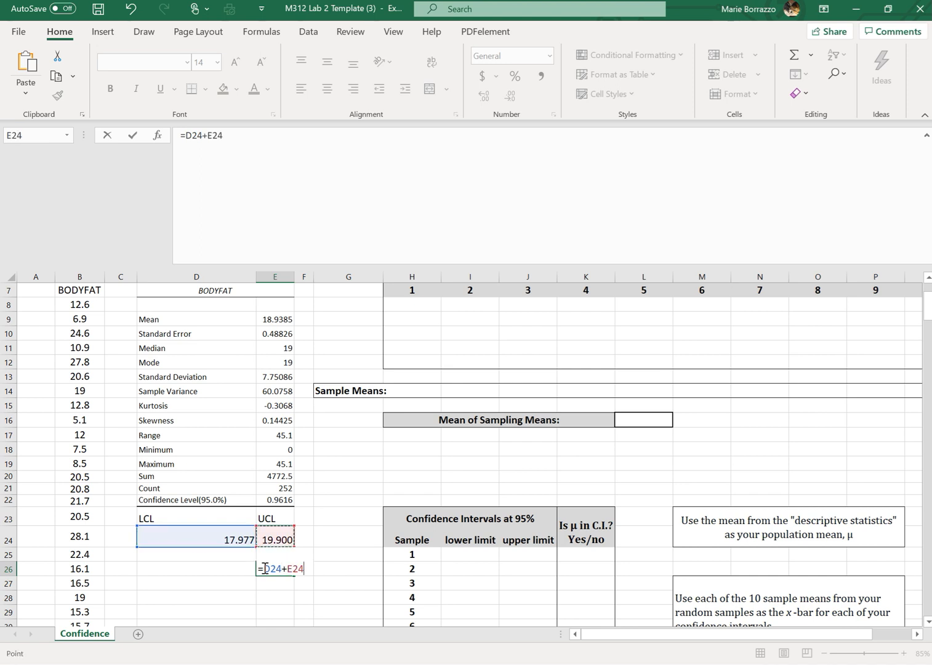
{"action": "key", "text": "Return"}
- Edit the formula in E26 to =(D24+E24)/2 to average the two confidence limits
{"action": "left_click", "coordinate": [263, 567]}
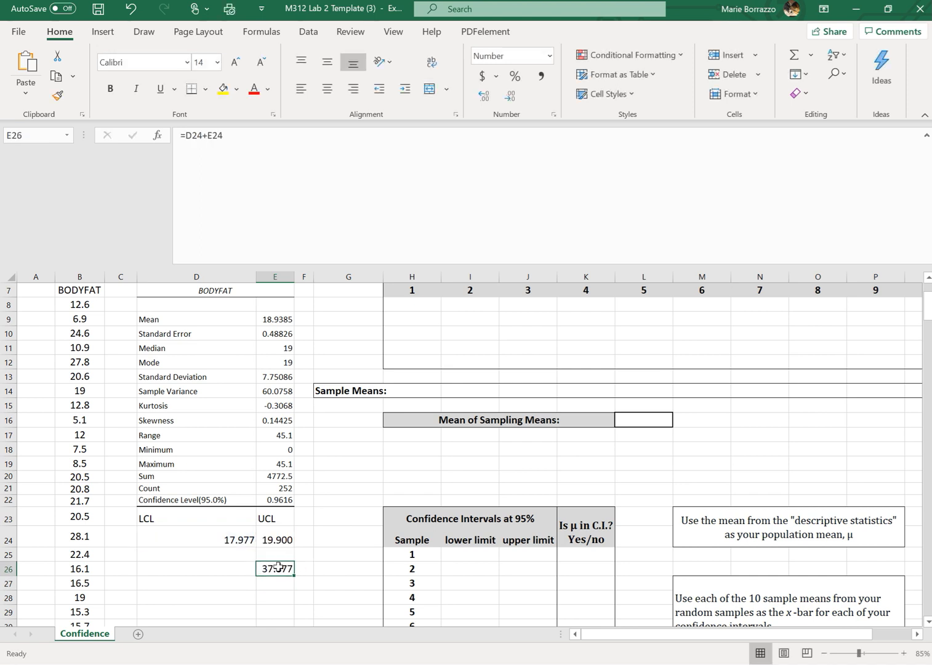
{"action": "left_click", "coordinate": [229, 136]}
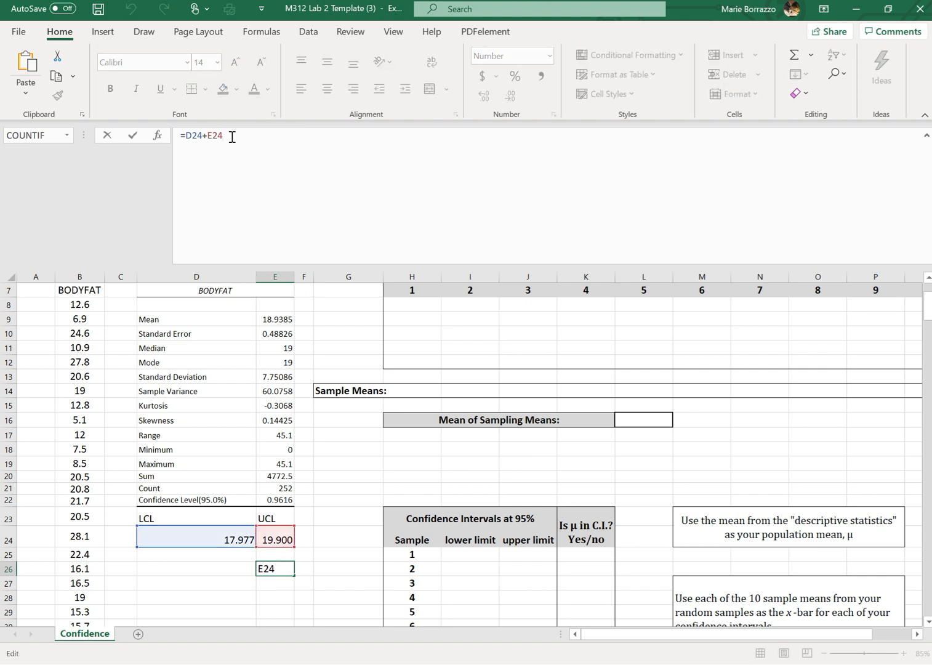
{"action": "type", "text": ")"}
{"action": "key", "text": "Left"}
{"action": "key", "text": "Left"}
{"action": "key", "text": "Left"}
{"action": "type", "text": "("}
{"action": "key", "text": "Right"}
{"action": "key", "text": "Right"}
{"action": "key", "text": "Right"}
{"action": "key", "text": "Right"}
{"action": "type", "text": "/2"}
{"action": "key", "text": "Return"}
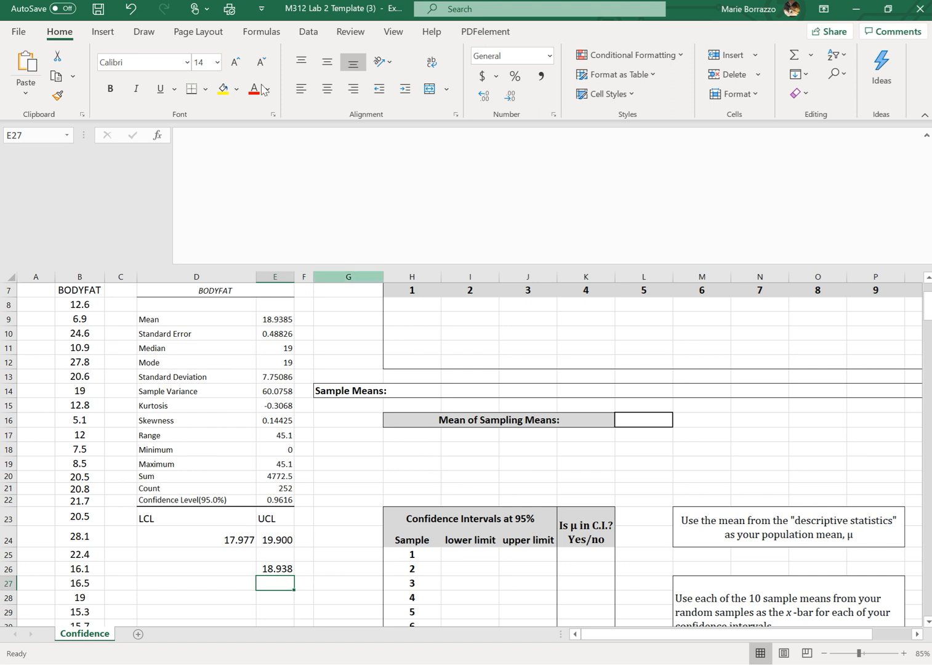
- Start a random Sampling analysis with the BODYFAT column, $B$7:$B$259, as the input range
{"action": "left_click", "coordinate": [309, 34]}
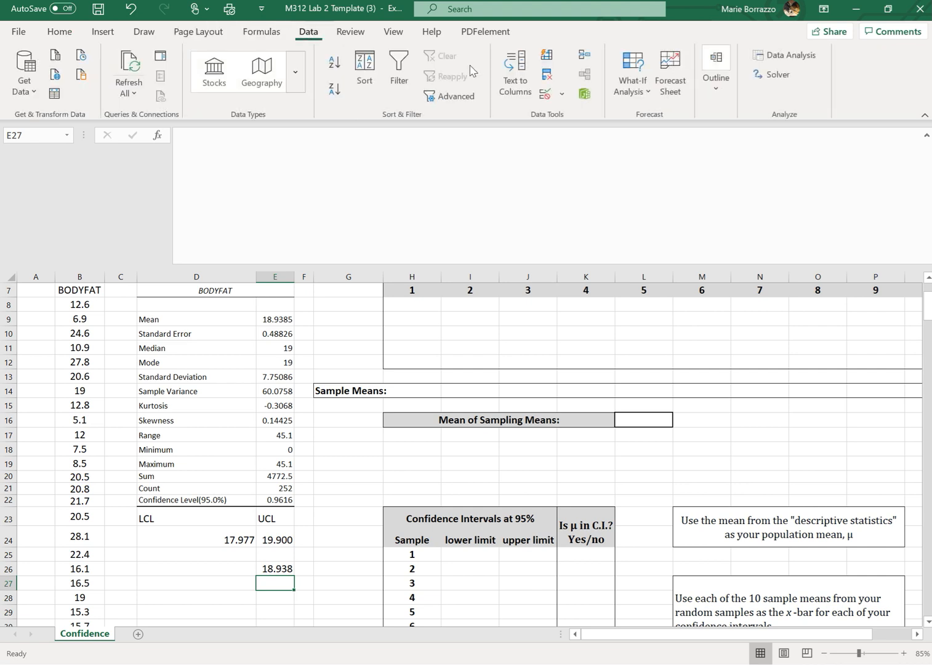
{"action": "left_click", "coordinate": [790, 57]}
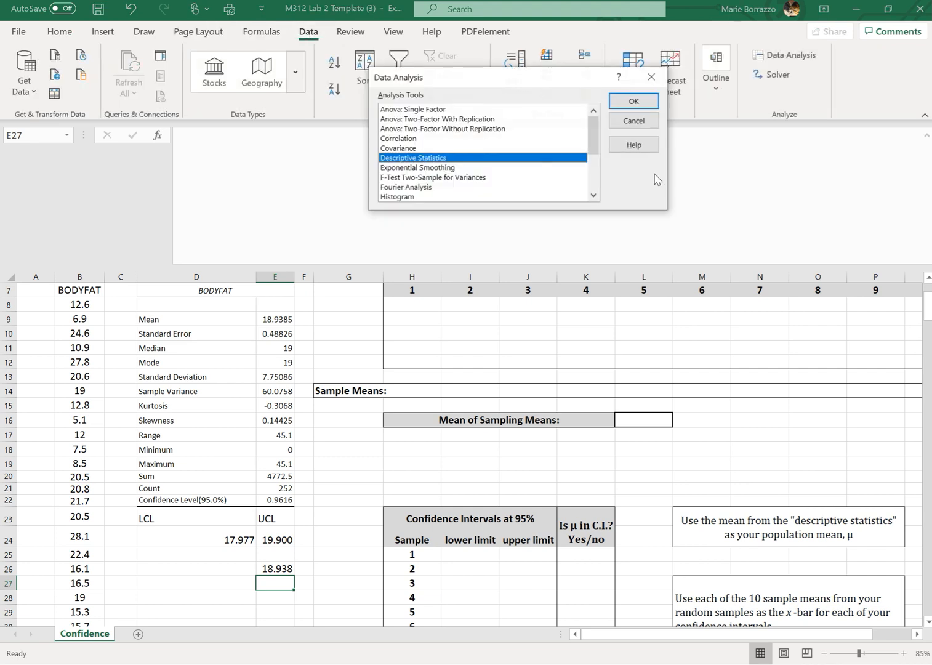
{"action": "left_click", "coordinate": [593, 196]}
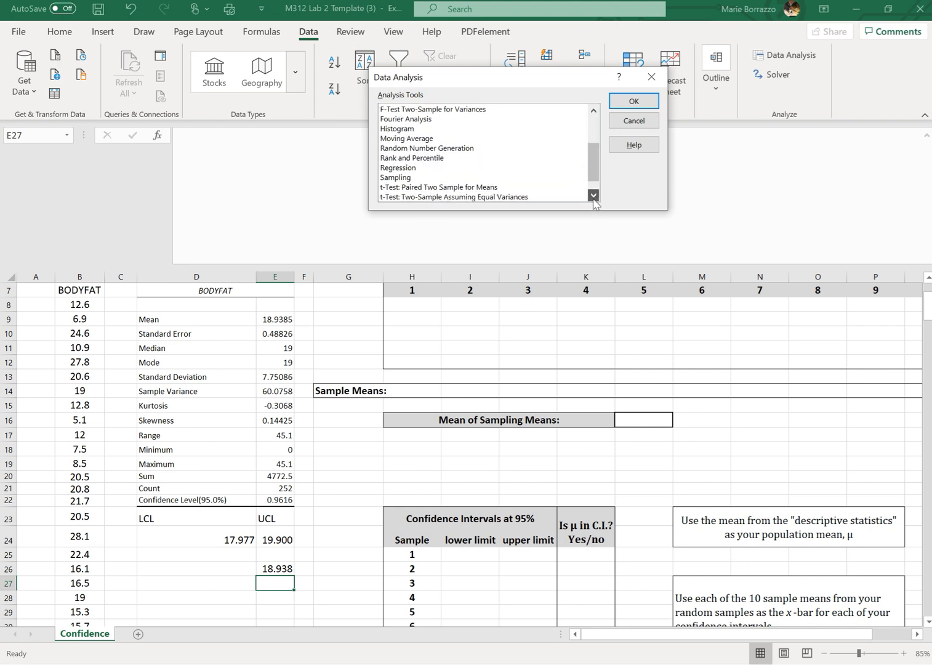
{"action": "left_click", "coordinate": [409, 178]}
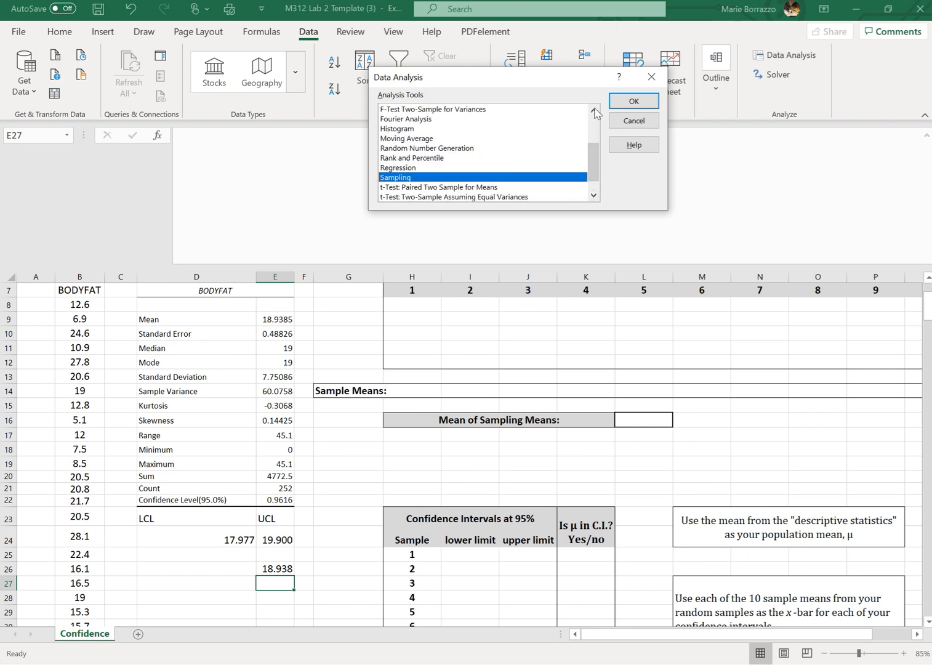
{"action": "left_click", "coordinate": [625, 102]}
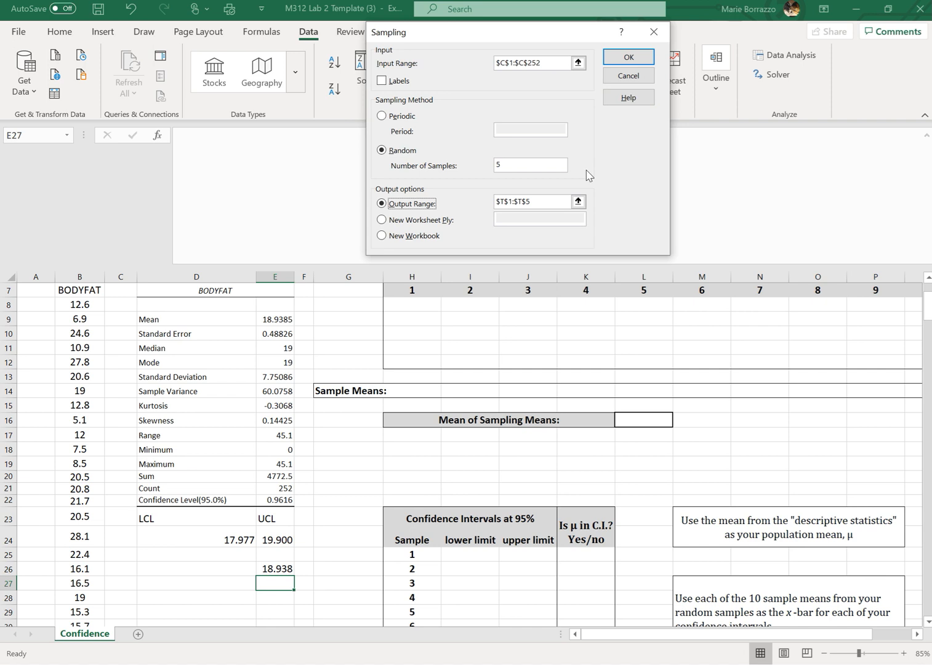
{"action": "left_click", "coordinate": [549, 62]}
{"action": "key", "text": "BackSpace"}
{"action": "key", "text": "BackSpace"}
{"action": "key", "text": "BackSpace"}
{"action": "key", "text": "BackSpace"}
{"action": "key", "text": "BackSpace"}
{"action": "key", "text": "BackSpace"}
{"action": "key", "text": "BackSpace"}
{"action": "key", "text": "BackSpace"}
{"action": "key", "text": "BackSpace"}
{"action": "key", "text": "BackSpace"}
{"action": "key", "text": "BackSpace"}
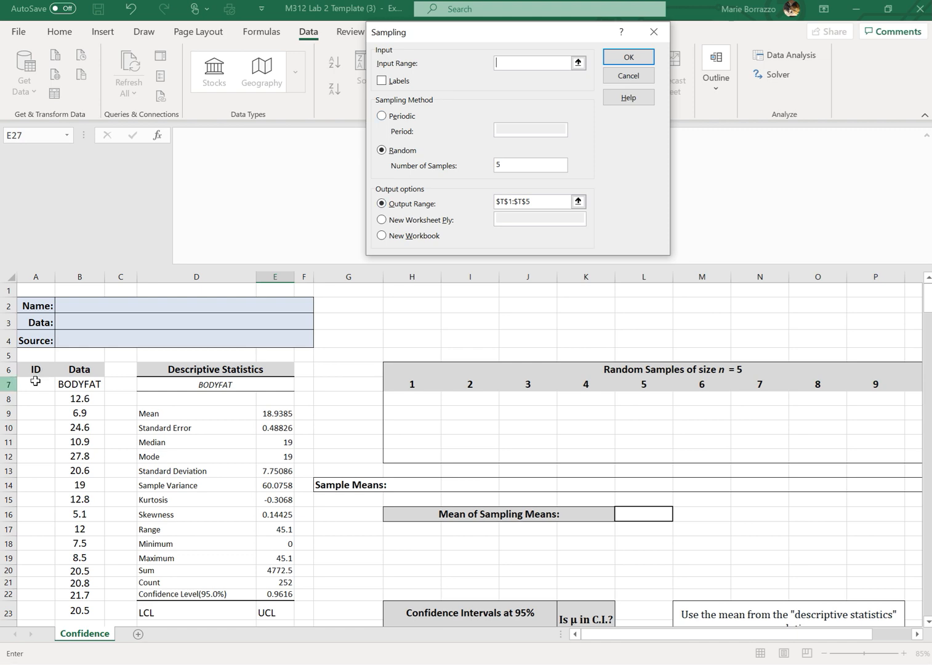
{"action": "left_click_drag", "start_coordinate": [75, 383], "coordinate": [81, 595]}
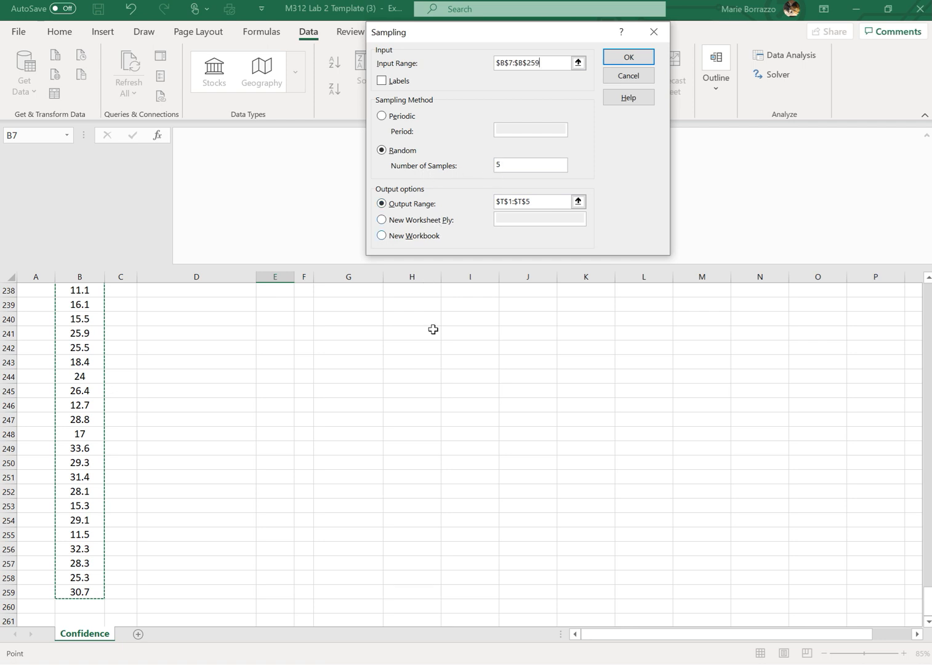
{"action": "scroll", "coordinate": [436, 347], "scroll_direction": "up", "scroll_amount": 20}
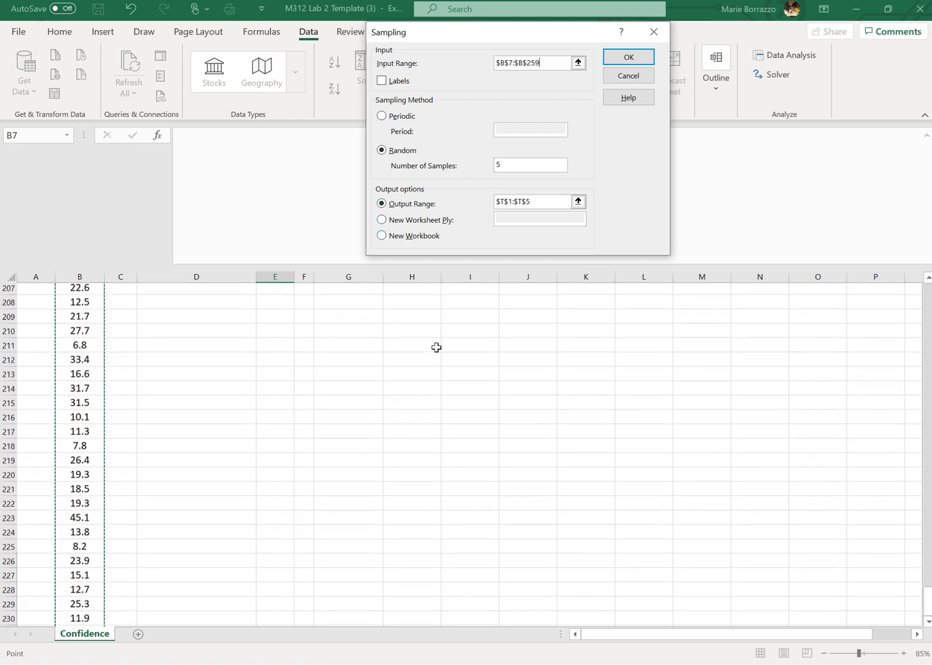
{"action": "scroll", "coordinate": [436, 348], "scroll_direction": "up", "scroll_amount": 20}
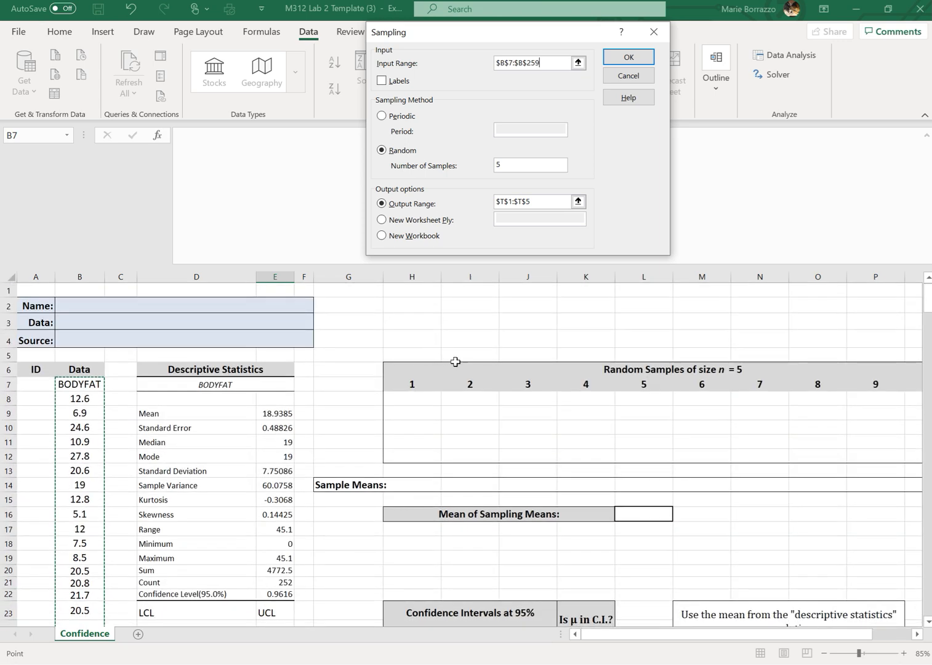
- Set the sampling output range to $H$8:$H$12, the column for random sample 1
{"action": "left_click", "coordinate": [541, 199]}
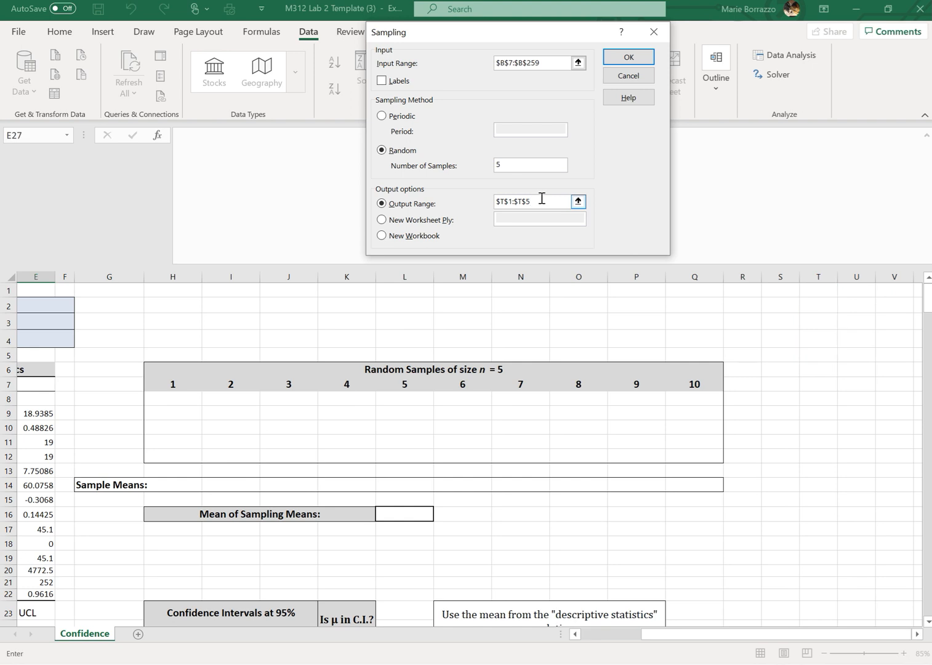
{"action": "key", "text": "BackSpace"}
{"action": "key", "text": "BackSpace"}
{"action": "key", "text": "BackSpace"}
{"action": "key", "text": "BackSpace"}
{"action": "key", "text": "BackSpace"}
{"action": "key", "text": "BackSpace"}
{"action": "key", "text": "BackSpace"}
{"action": "key", "text": "BackSpace"}
{"action": "key", "text": "BackSpace"}
{"action": "left_click_drag", "start_coordinate": [183, 401], "coordinate": [183, 456]}
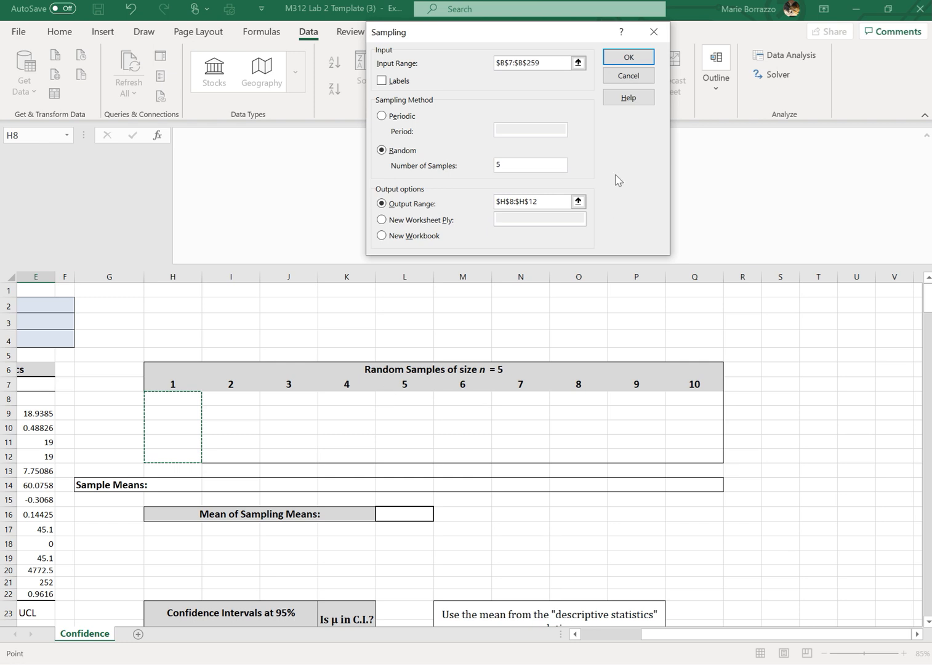
- Mark the sampling input range as containing labels and generate random sample 1 with 5 values
{"action": "left_click", "coordinate": [634, 59]}
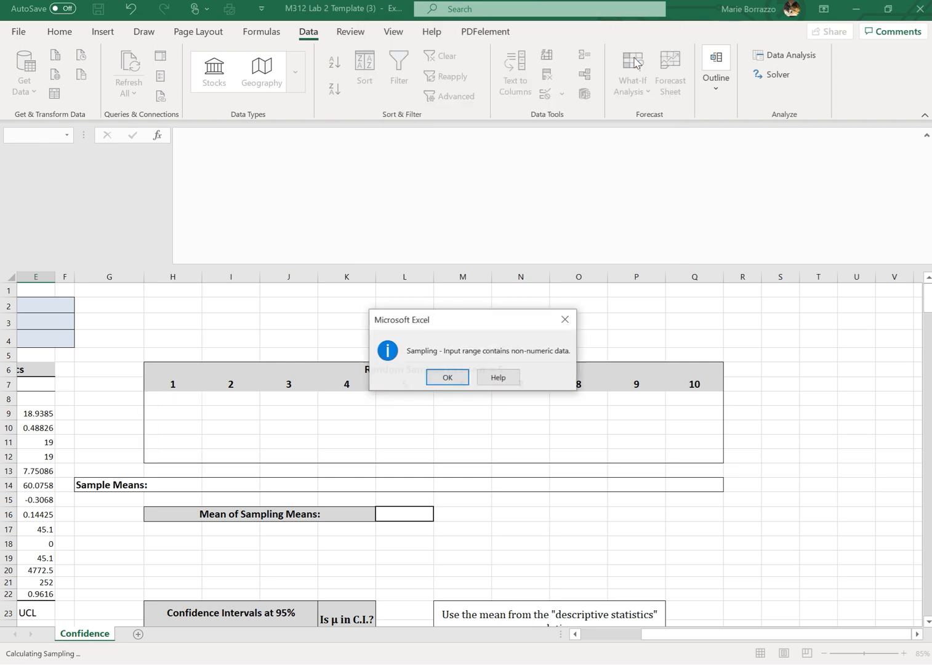
{"action": "left_click", "coordinate": [447, 375]}
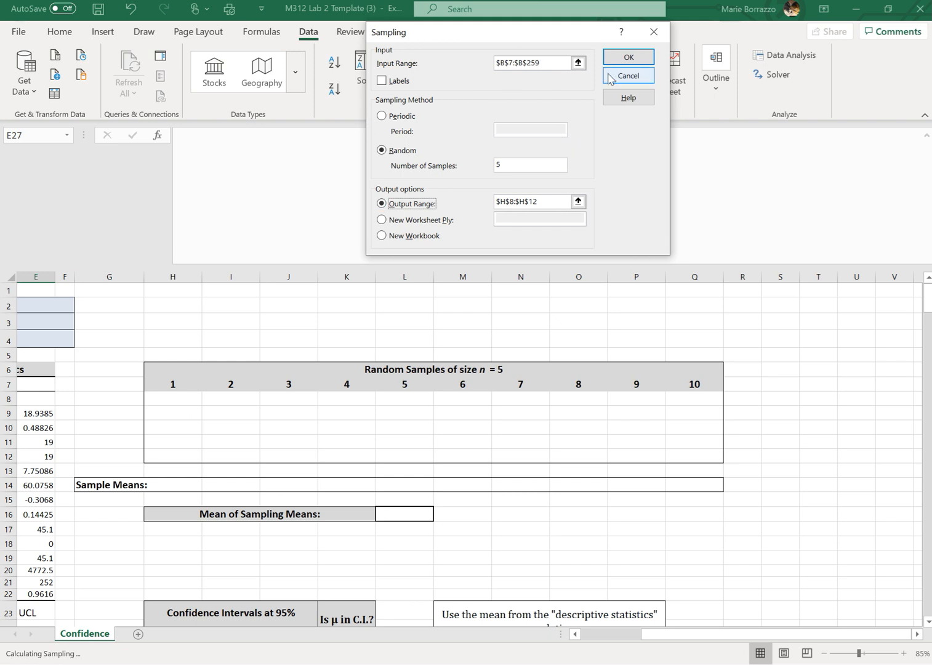
{"action": "left_click", "coordinate": [383, 81]}
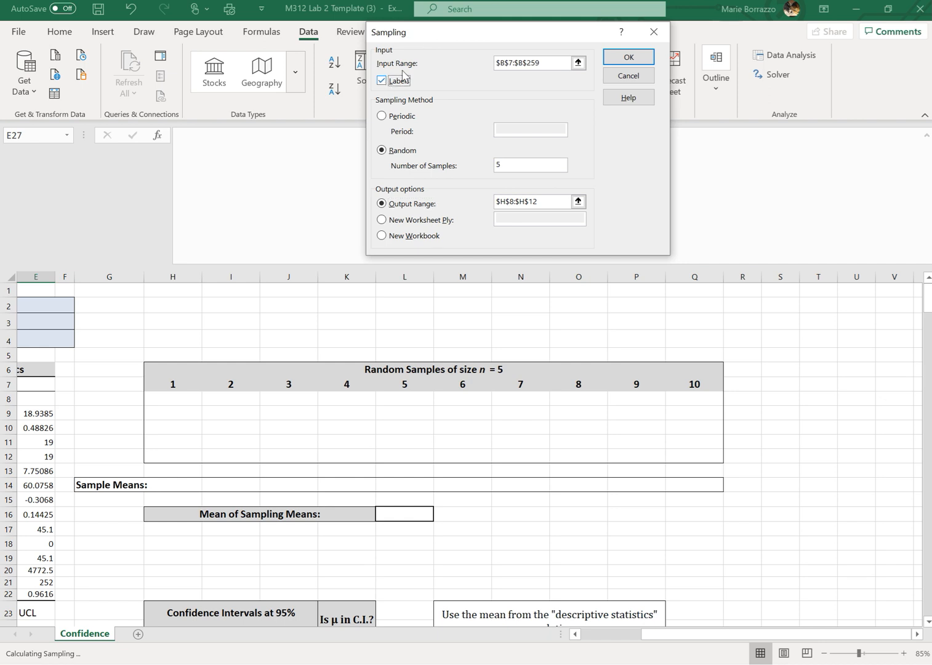
{"action": "left_click", "coordinate": [616, 57]}
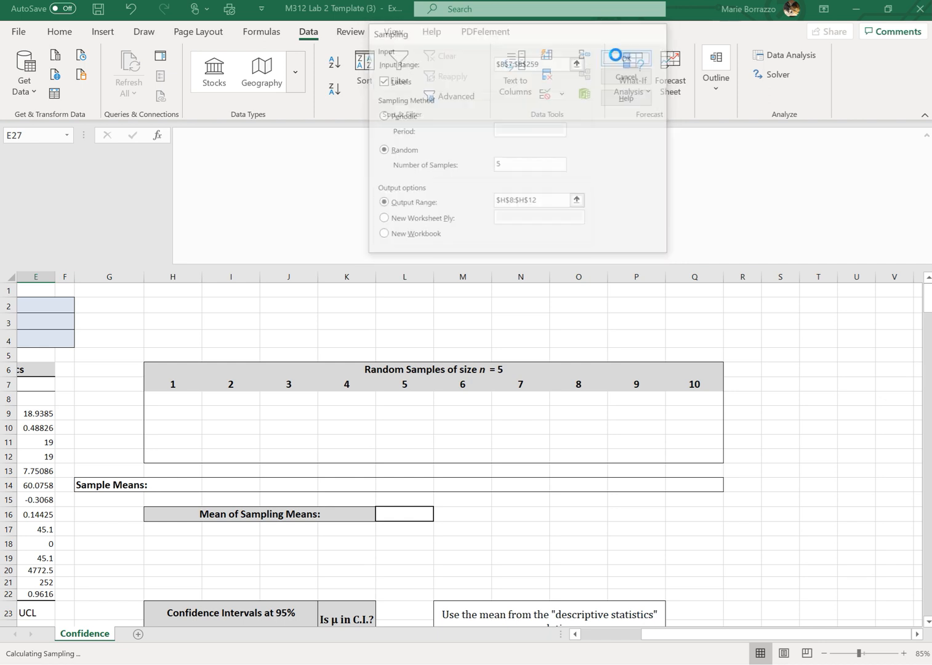
- Generate random sample 2 from the same body fat data with the output range $I$8:$I$12
{"action": "left_click", "coordinate": [230, 401]}
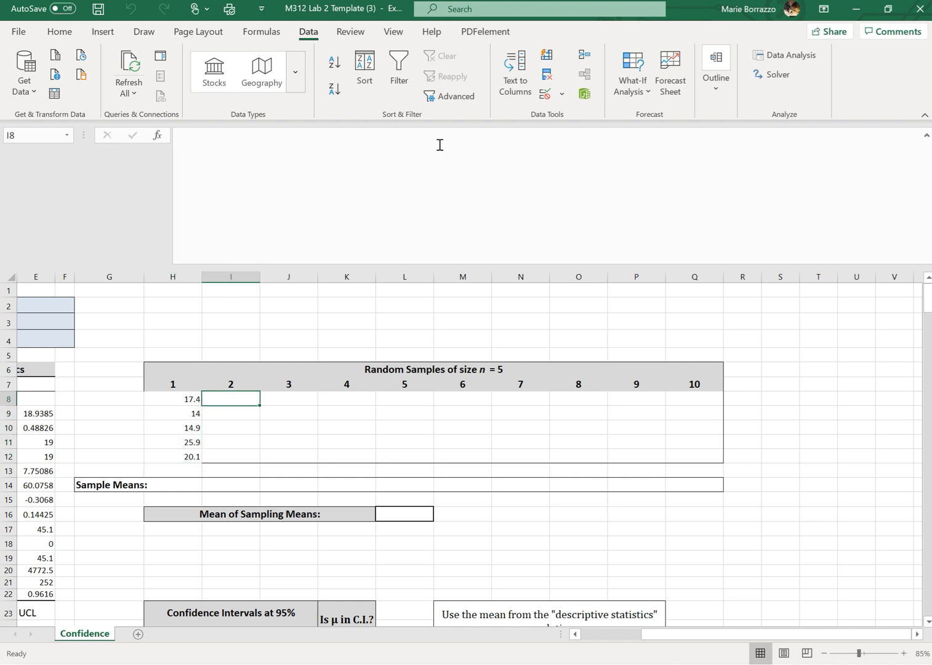
{"action": "left_click", "coordinate": [784, 57]}
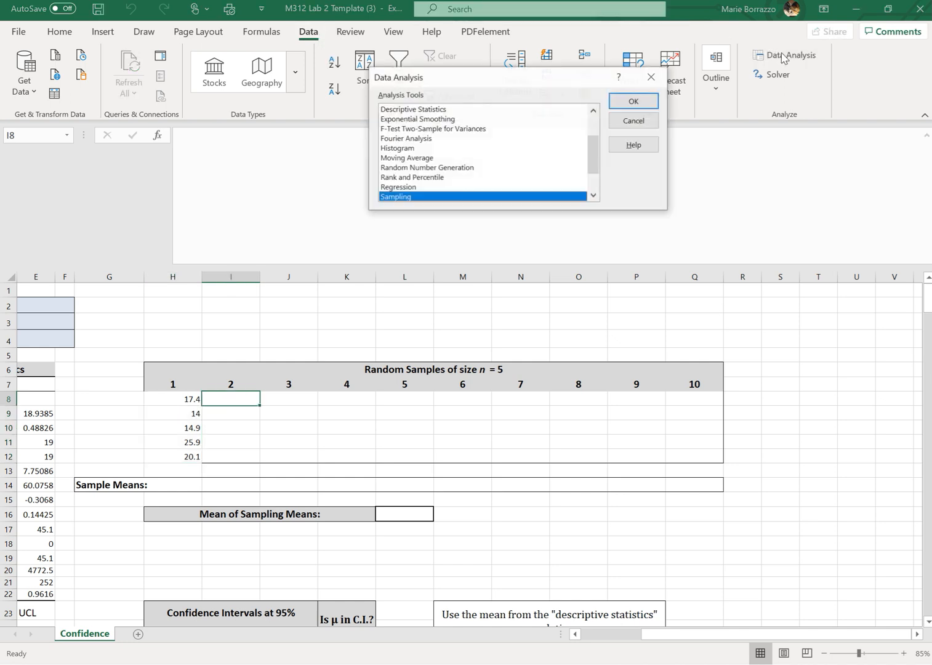
{"action": "left_click", "coordinate": [646, 104]}
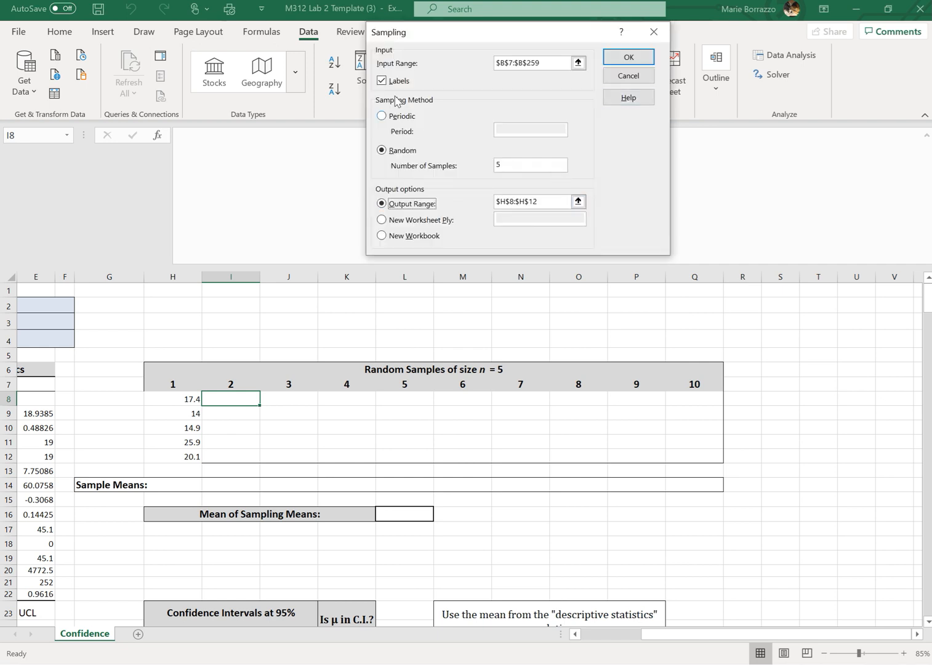
{"action": "left_click", "coordinate": [550, 202]}
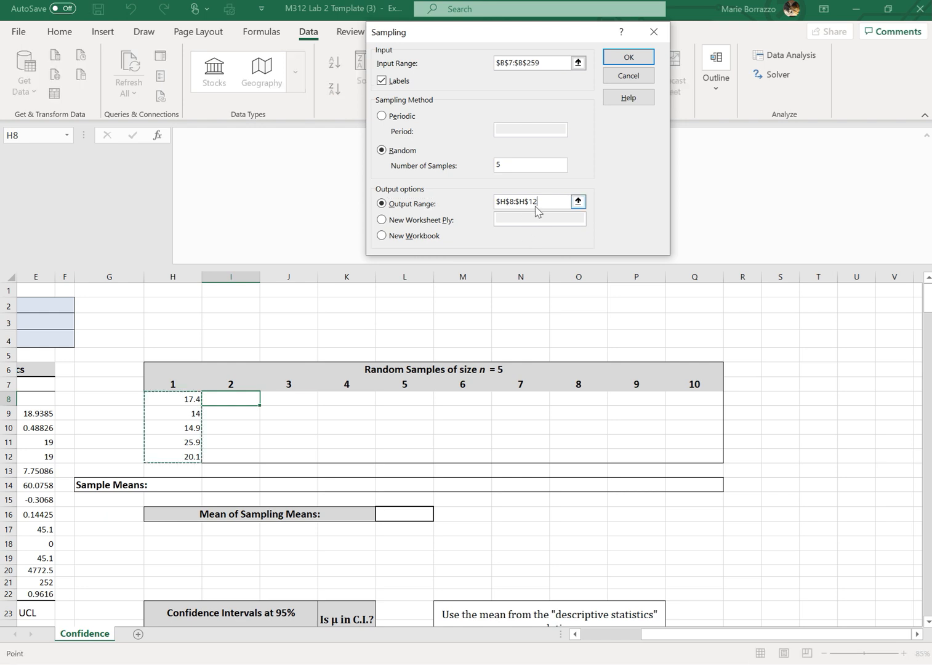
{"action": "key", "text": "ctrl+a"}
{"action": "type", "text": "$"}
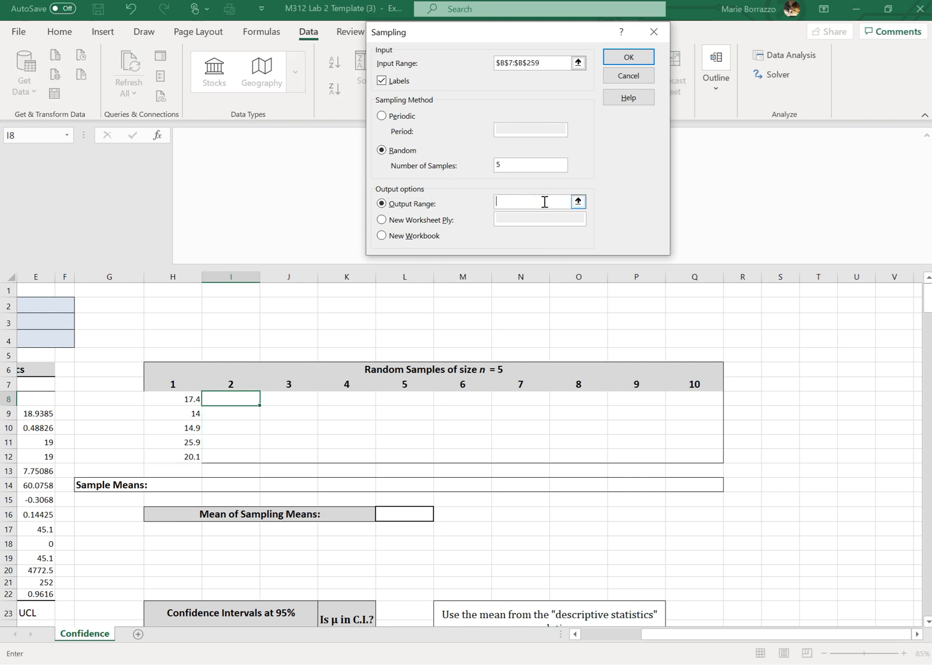
{"action": "left_click_drag", "start_coordinate": [241, 395], "coordinate": [236, 453]}
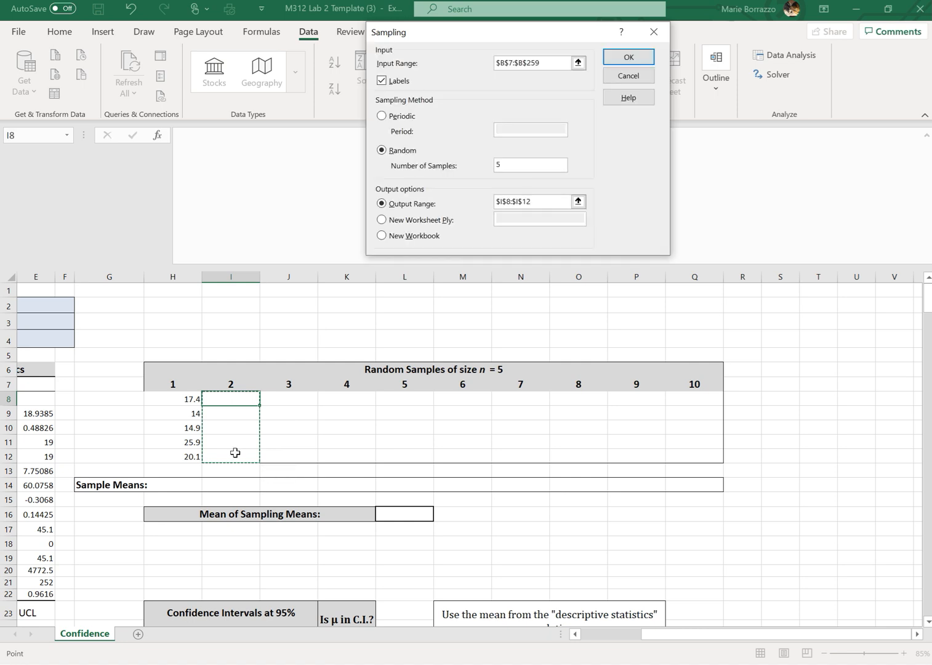
{"action": "left_click", "coordinate": [619, 57]}
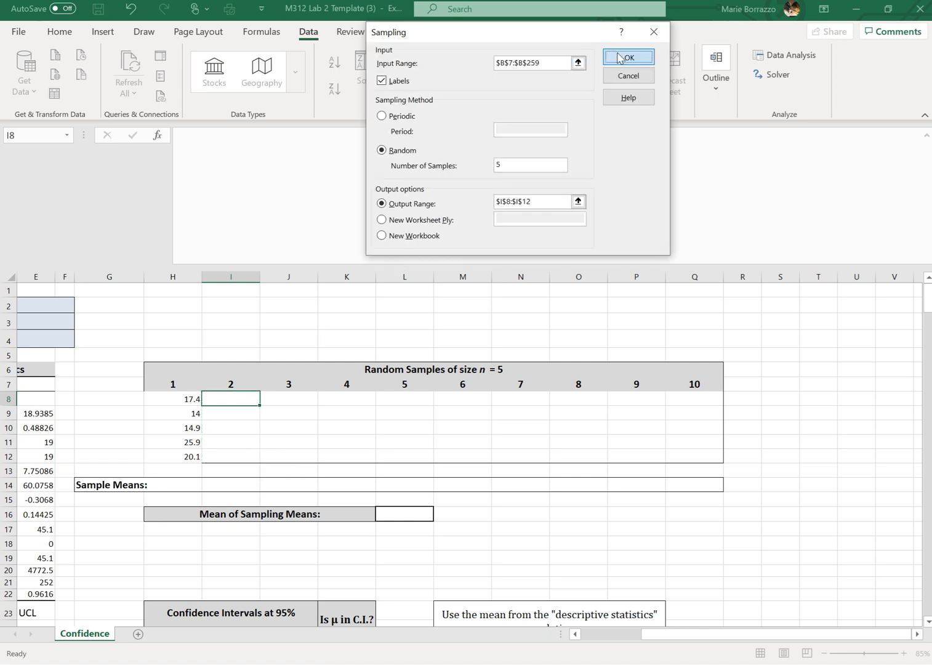
- Generate random sample 3 with the Sampling tool, using $J$8:$J$12 as the output range
{"action": "left_click", "coordinate": [294, 397]}
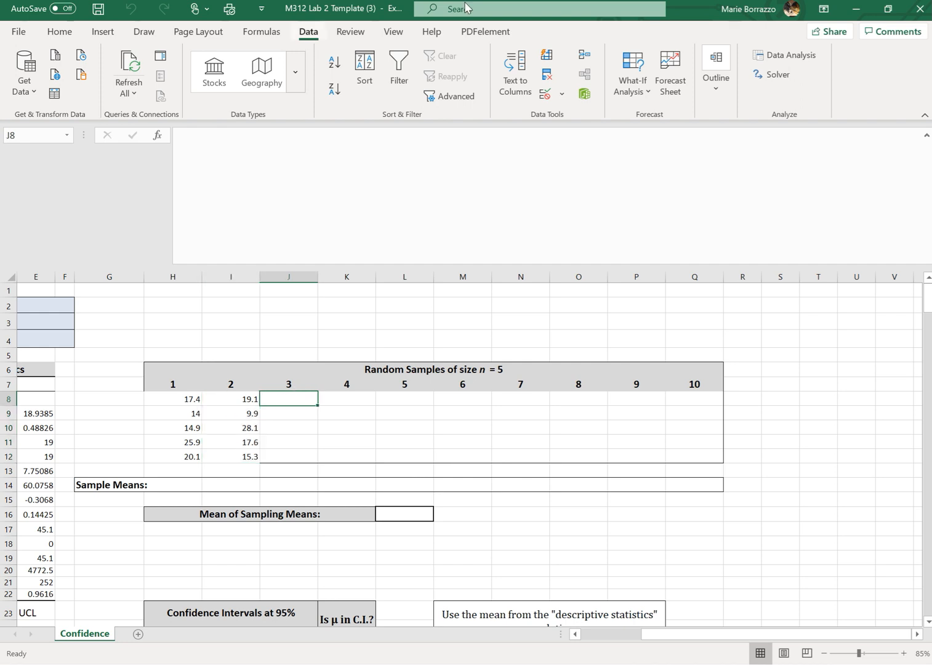
{"action": "left_click", "coordinate": [779, 57]}
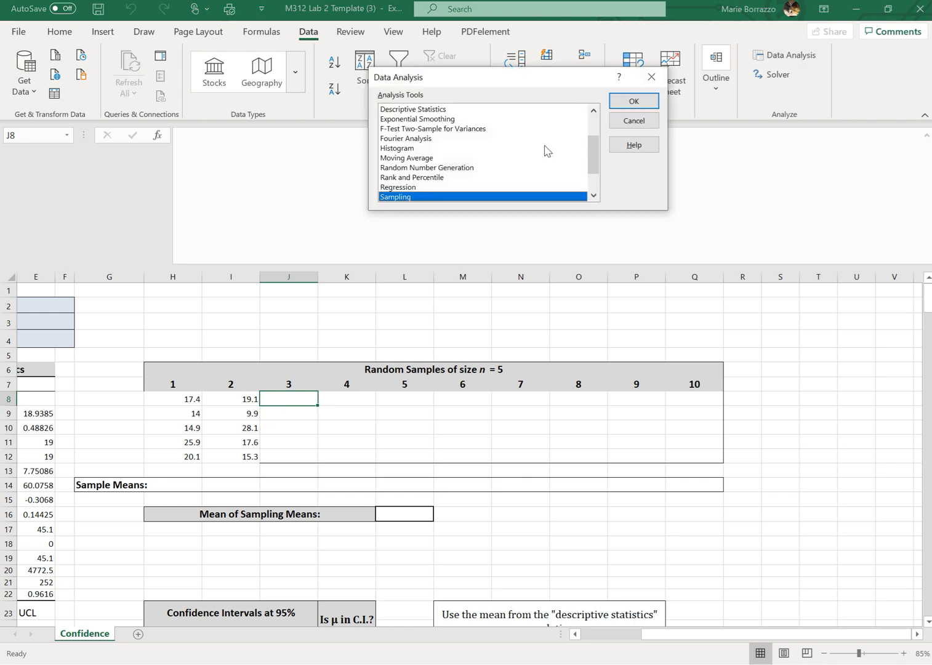
{"action": "left_click", "coordinate": [627, 103]}
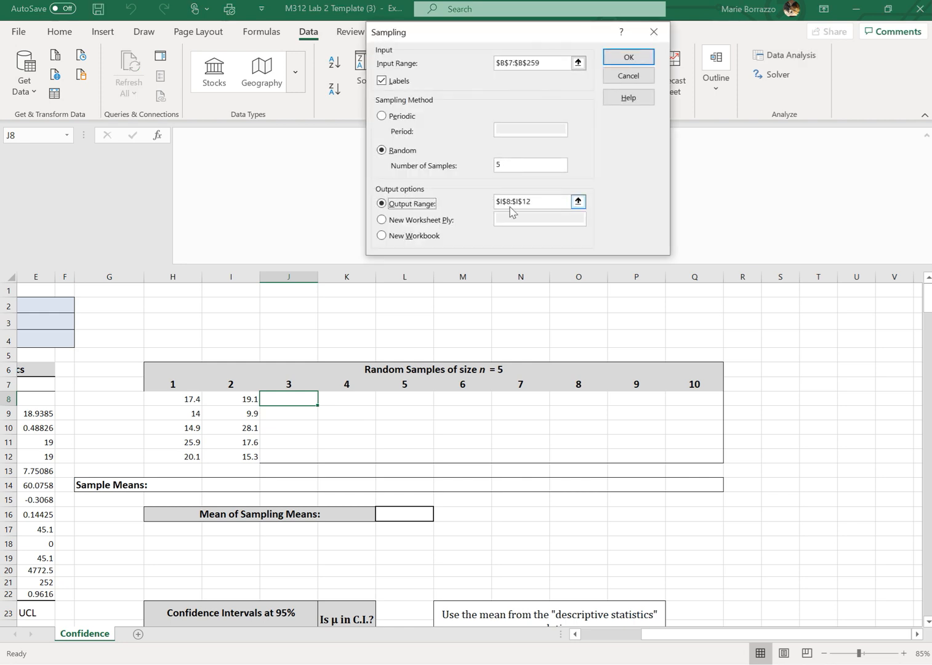
{"action": "left_click", "coordinate": [541, 201]}
{"action": "key", "text": "BackSpace"}
{"action": "key", "text": "BackSpace"}
{"action": "key", "text": "BackSpace"}
{"action": "key", "text": "BackSpace"}
{"action": "key", "text": "BackSpace"}
{"action": "key", "text": "BackSpace"}
{"action": "key", "text": "BackSpace"}
{"action": "key", "text": "BackSpace"}
{"action": "key", "text": "BackSpace"}
{"action": "key", "text": "BackSpace"}
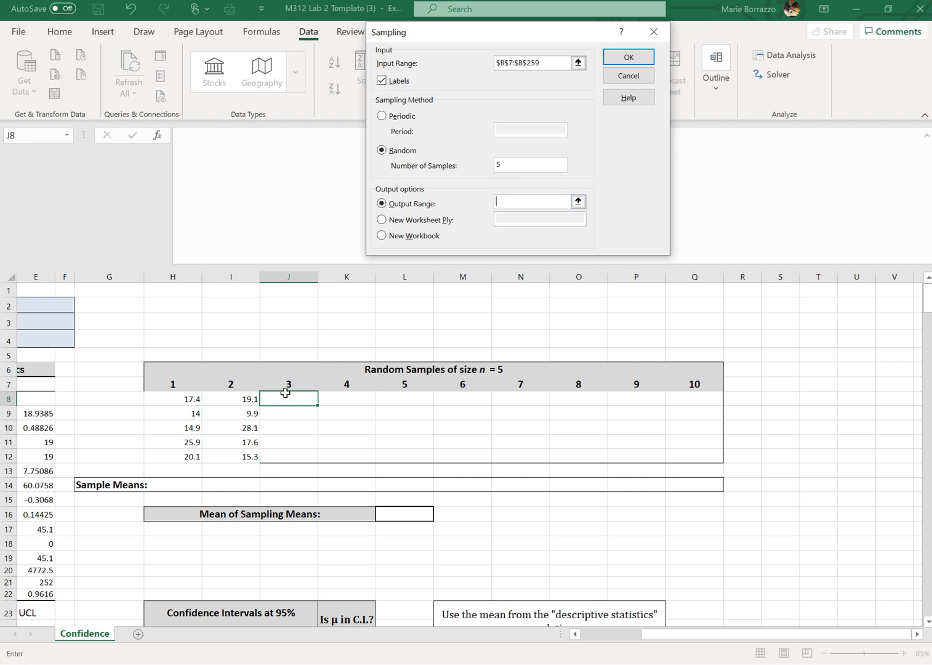
{"action": "left_click_drag", "start_coordinate": [284, 400], "coordinate": [283, 462]}
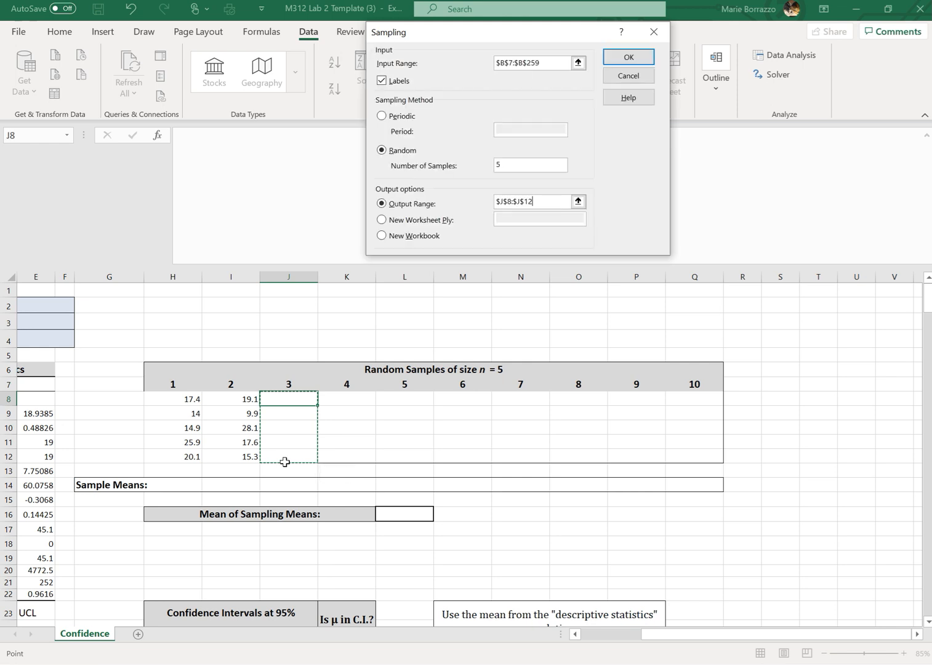
{"action": "left_click", "coordinate": [628, 57]}
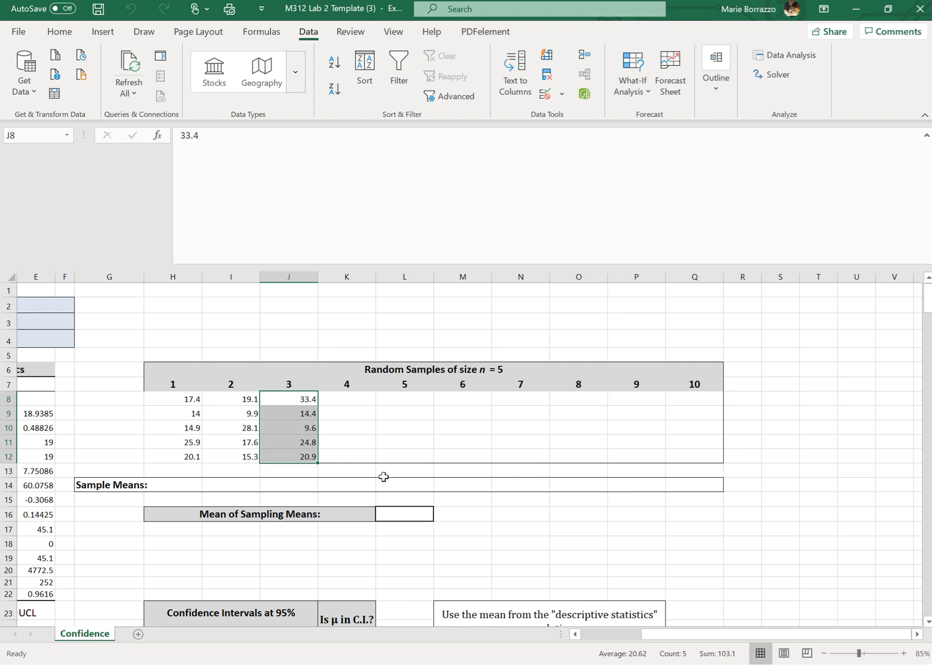
- Calculate the mean of sample 1 in cell H14 with the formula =AVERAGE(H8:H12) and reselect that cell
{"action": "left_click", "coordinate": [182, 483]}
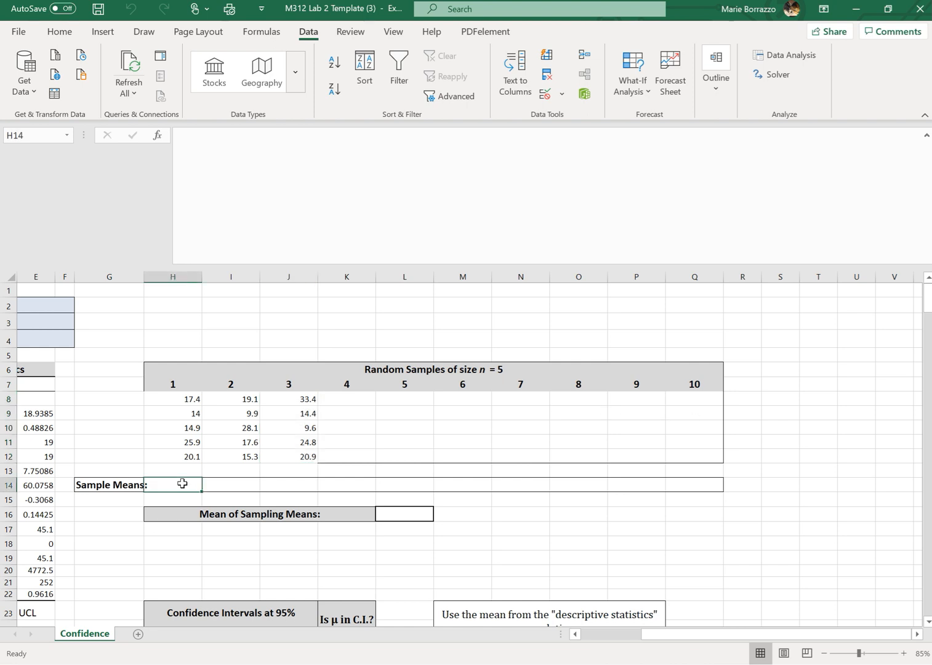
{"action": "type", "text": "="}
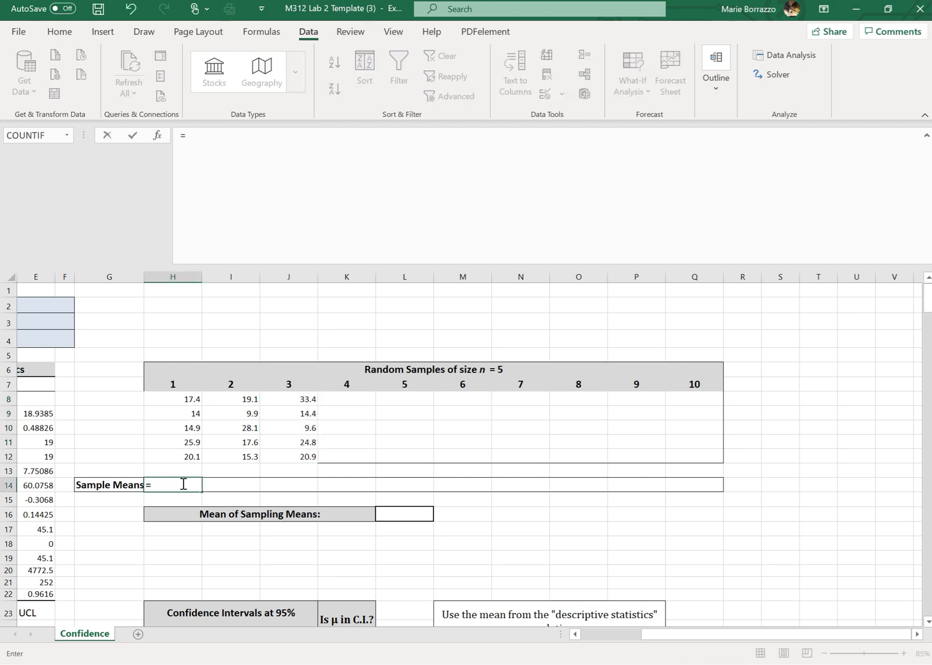
{"action": "type", "text": "AVER"}
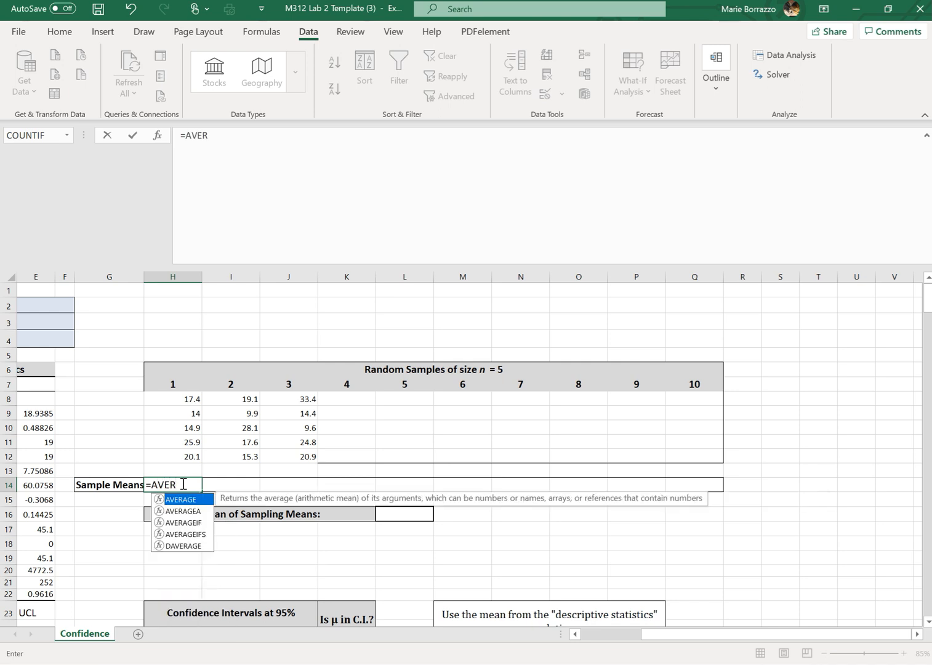
{"action": "double_click", "coordinate": [184, 498]}
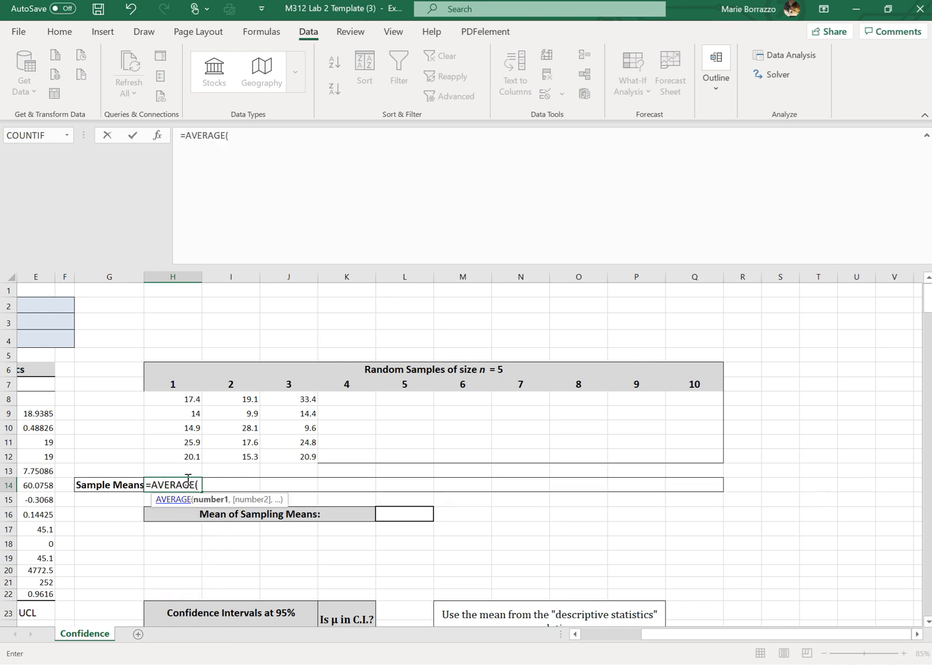
{"action": "left_click_drag", "start_coordinate": [187, 455], "coordinate": [190, 395]}
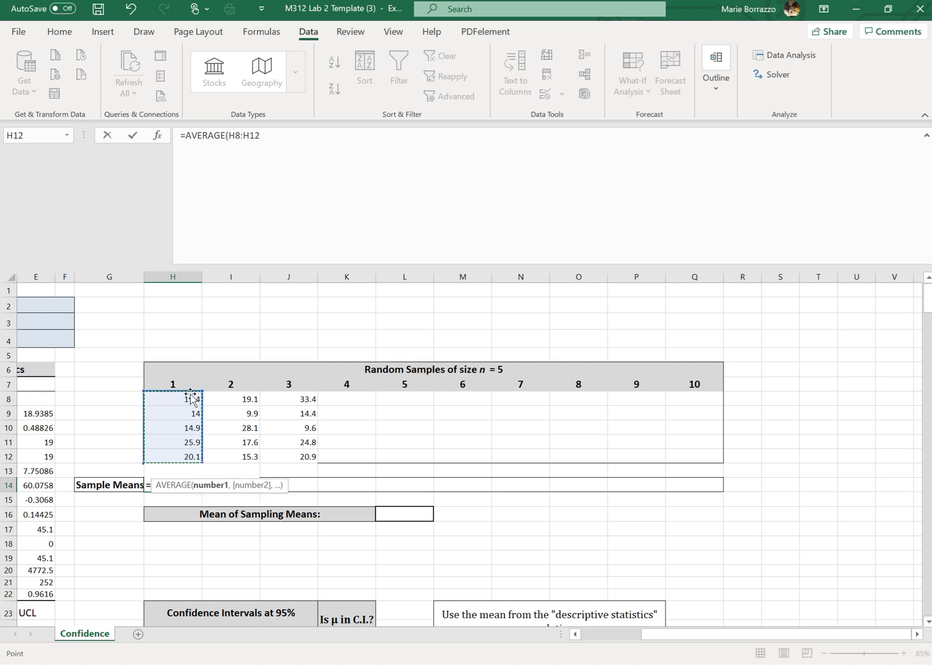
{"action": "key", "text": "Return"}
{"action": "key", "text": "Right"}
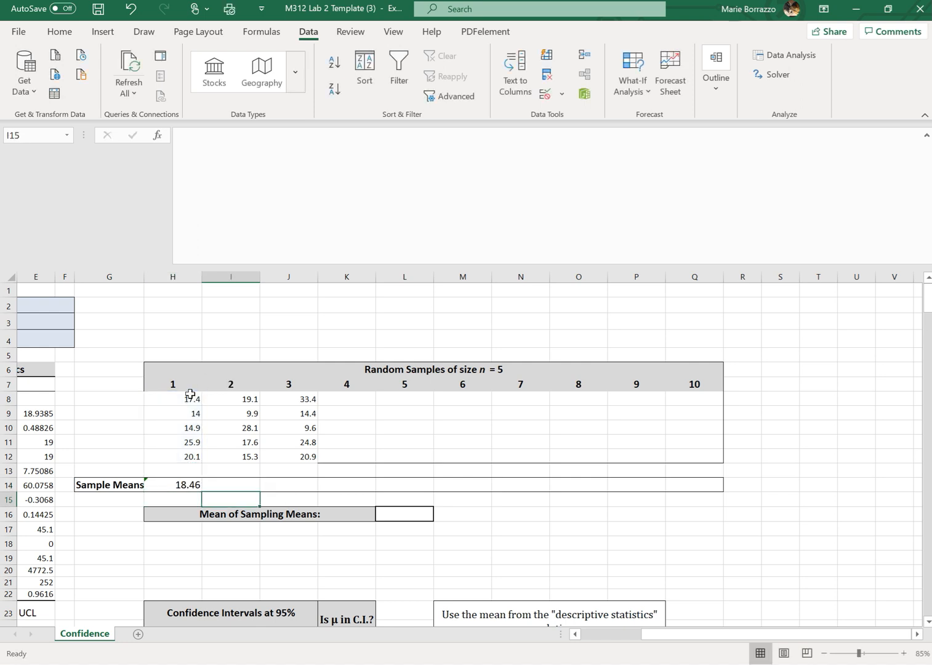
{"action": "key", "text": "Up"}
{"action": "key", "text": "Left"}
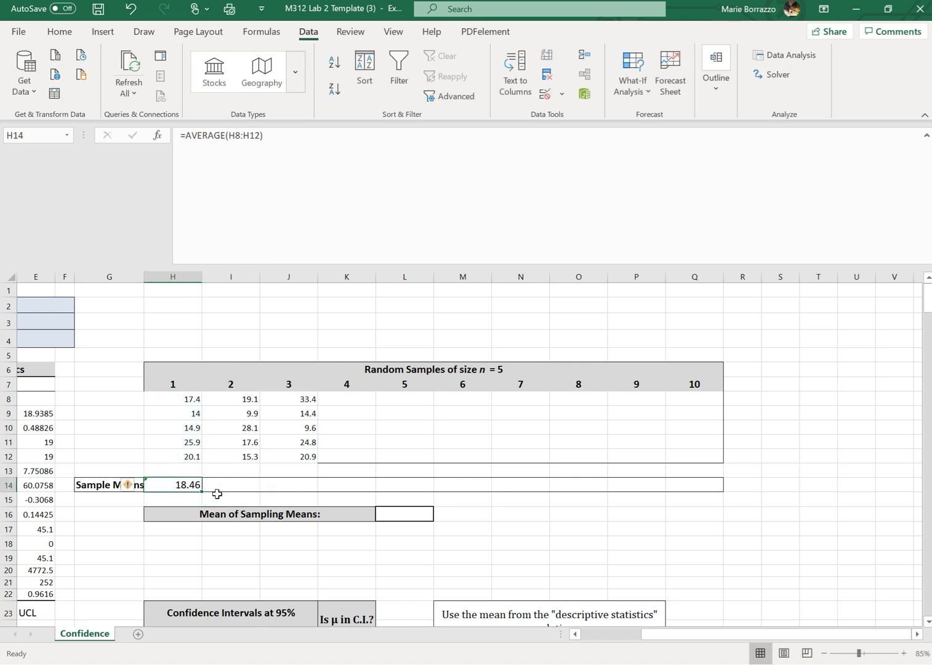
- Extend the mean formula in H14 across I14:J14 for samples 2 and 3, and select the Mean of Sampling Means cell L16
{"action": "left_click_drag", "start_coordinate": [201, 492], "coordinate": [317, 488]}
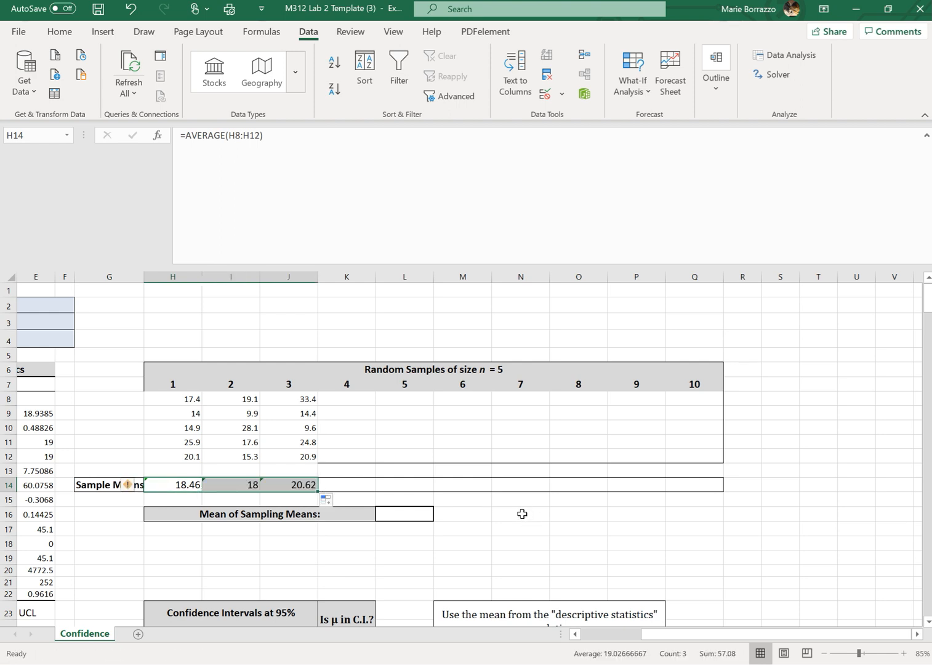
{"action": "left_click_drag", "start_coordinate": [352, 402], "coordinate": [708, 455]}
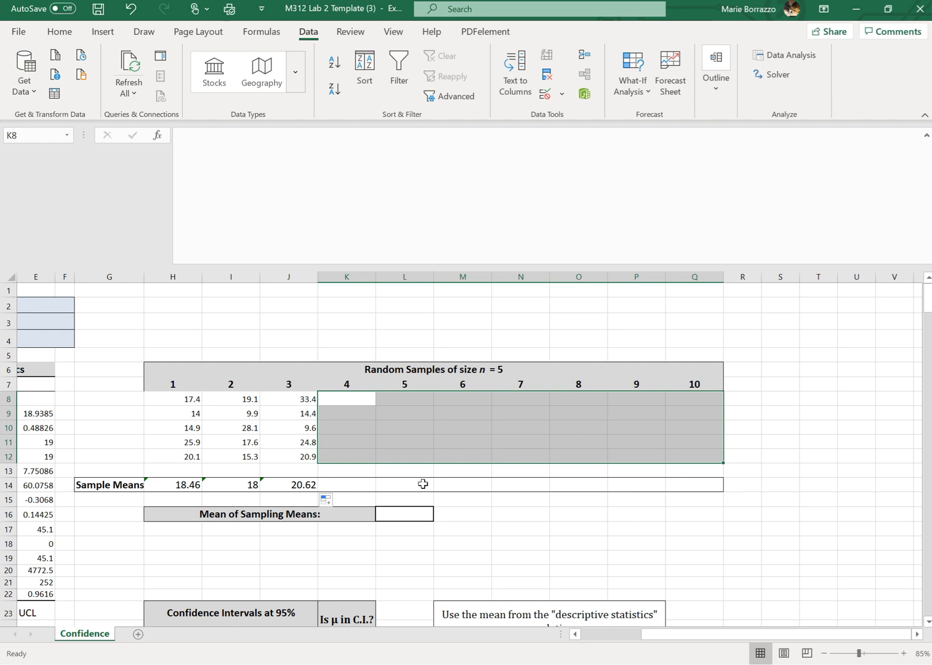
{"action": "left_click", "coordinate": [398, 514]}
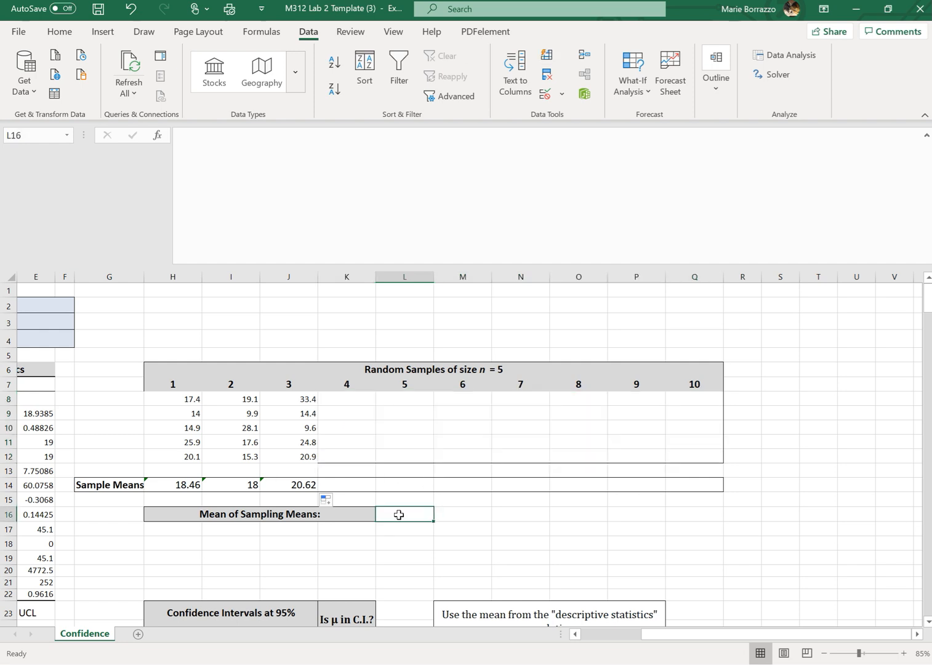
- Examine the Confidence Intervals at 95% table and its instruction notes alongside the descriptive statistics and the sample means
{"action": "scroll", "coordinate": [398, 515], "scroll_direction": "down", "scroll_amount": 5}
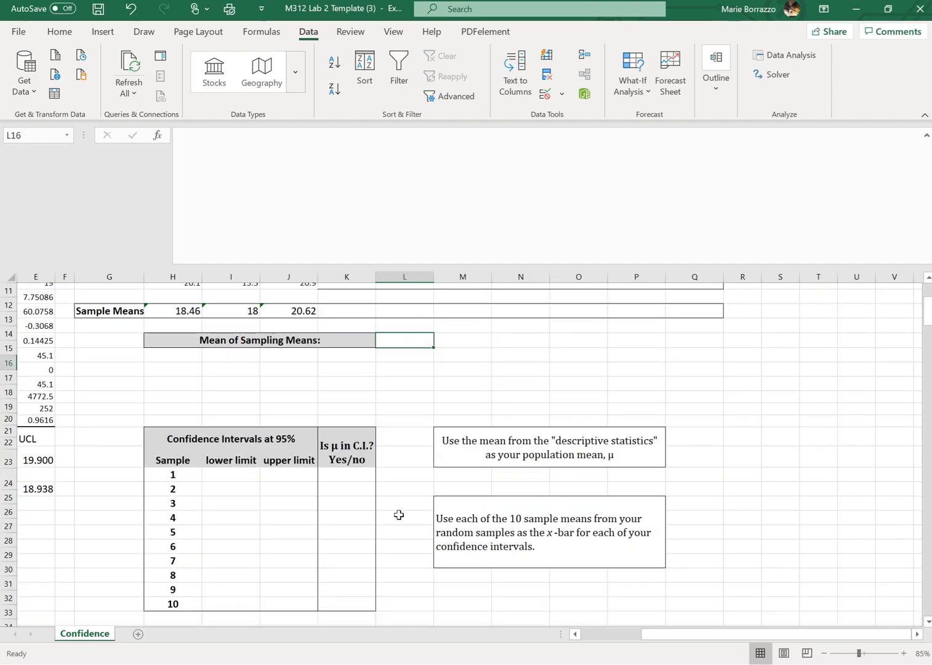
{"action": "scroll", "coordinate": [398, 515], "scroll_direction": "up", "scroll_amount": 1}
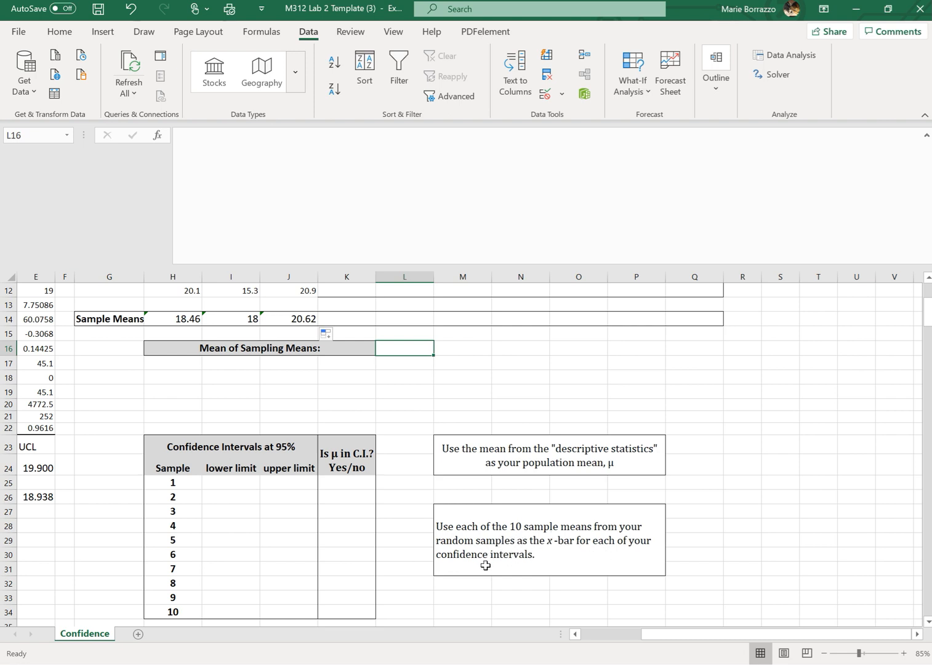
{"action": "scroll", "coordinate": [486, 565], "scroll_direction": "left", "scroll_amount": 5}
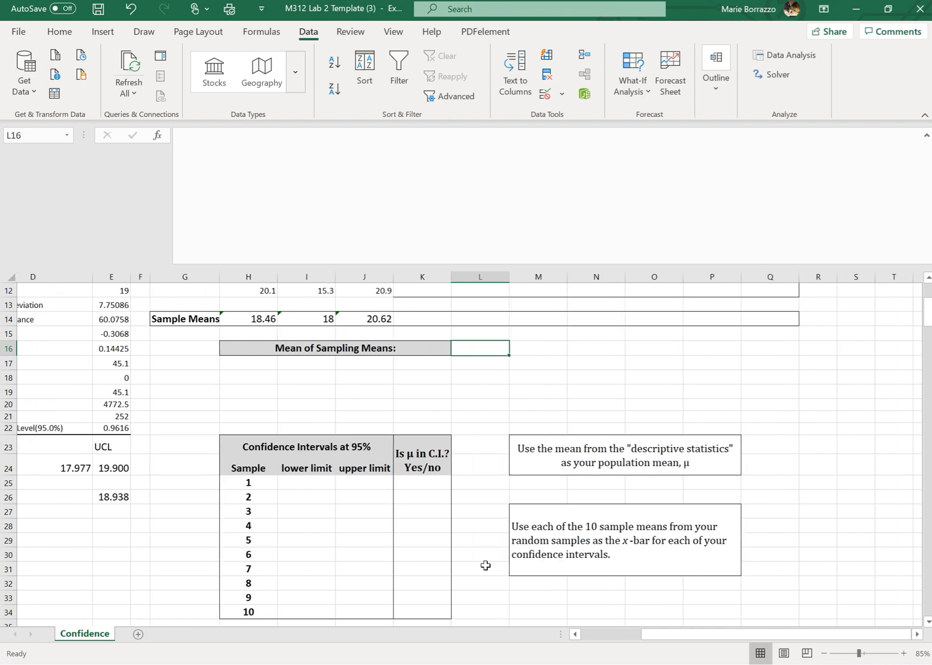
{"action": "scroll", "coordinate": [485, 565], "scroll_direction": "left", "scroll_amount": 1}
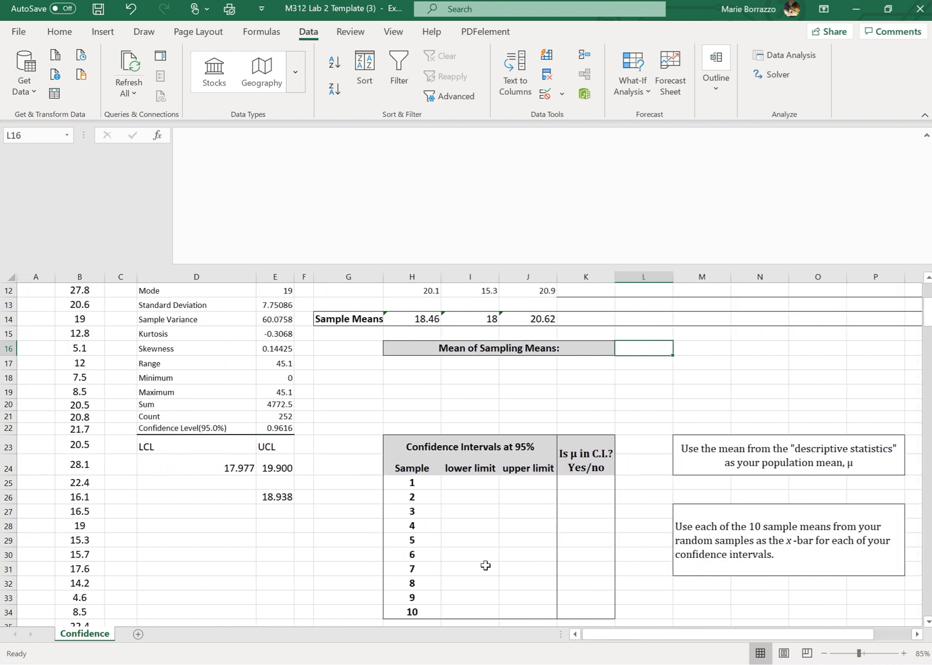
{"action": "scroll", "coordinate": [486, 565], "scroll_direction": "up", "scroll_amount": 2}
{"action": "scroll", "coordinate": [485, 565], "scroll_direction": "up", "scroll_amount": 1}
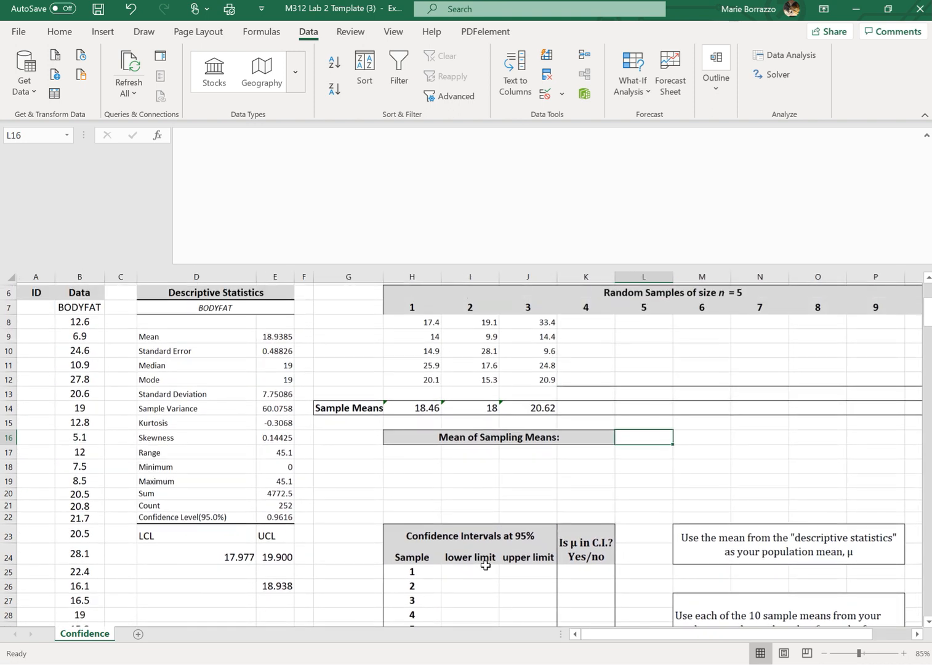
{"action": "scroll", "coordinate": [486, 565], "scroll_direction": "down", "scroll_amount": 1}
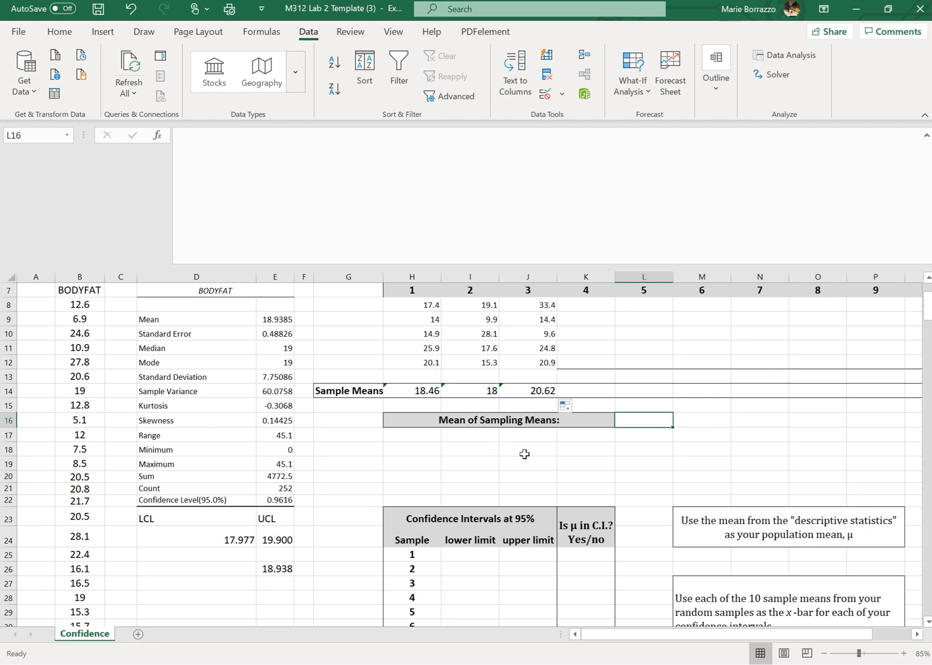
{"action": "scroll", "coordinate": [542, 449], "scroll_direction": "down", "scroll_amount": 3}
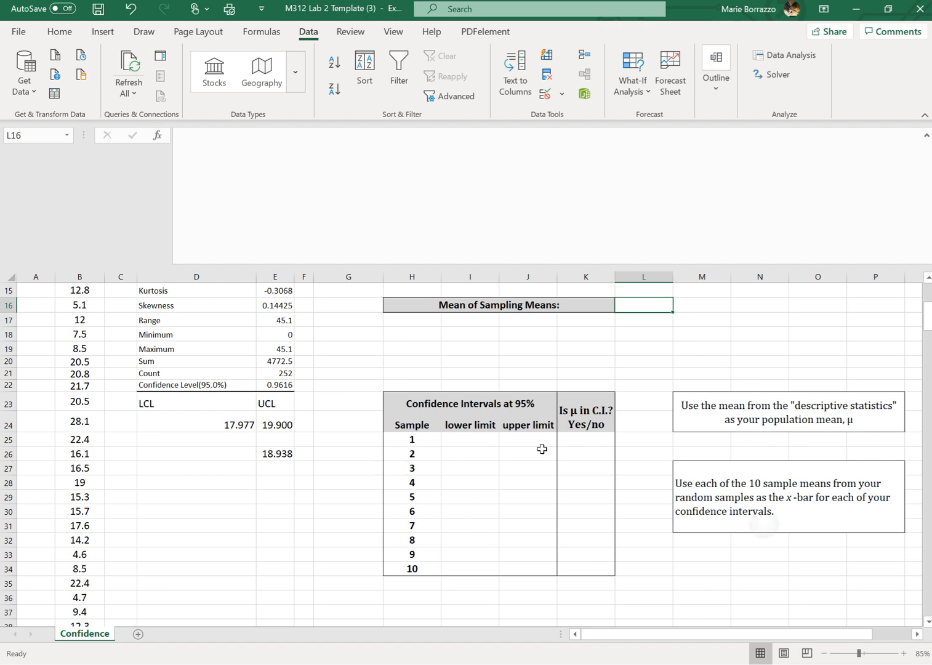
{"action": "left_click", "coordinate": [764, 525]}
{"action": "scroll", "coordinate": [542, 449], "scroll_direction": "up", "scroll_amount": 3}
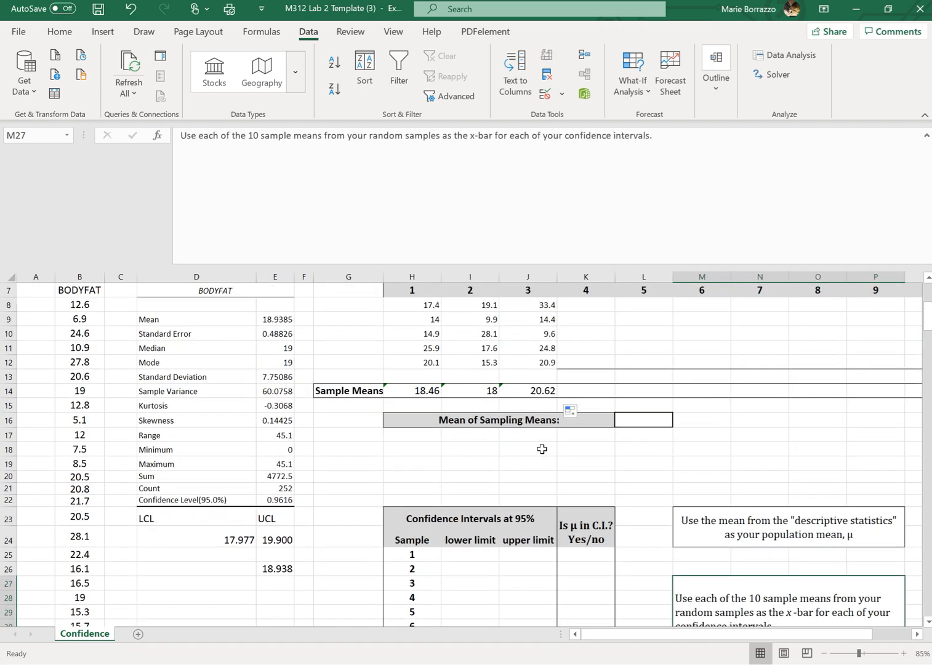
{"action": "scroll", "coordinate": [541, 449], "scroll_direction": "up", "scroll_amount": 1}
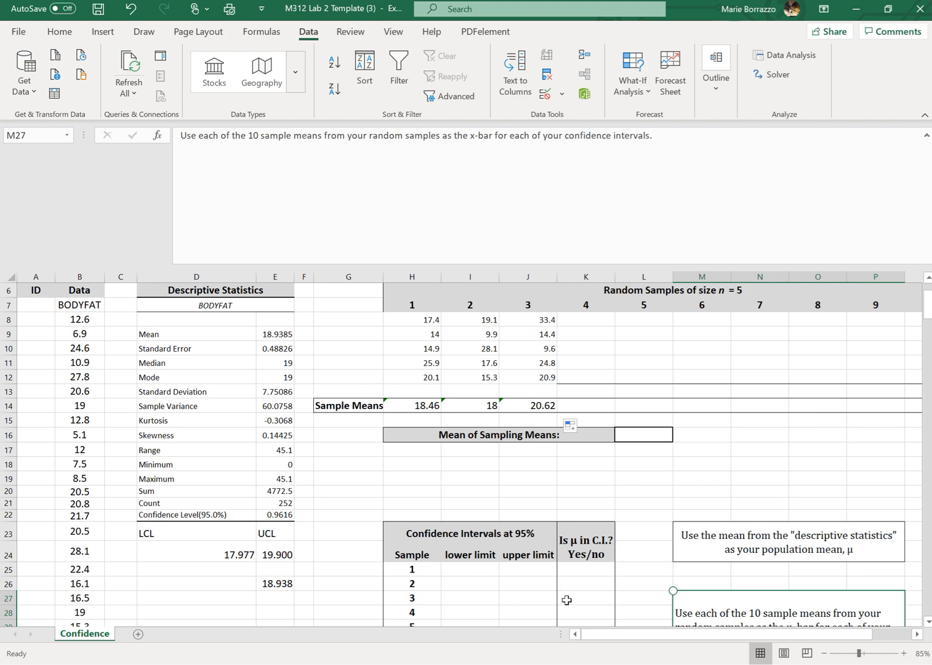
{"action": "scroll", "coordinate": [571, 608], "scroll_direction": "down", "scroll_amount": 2}
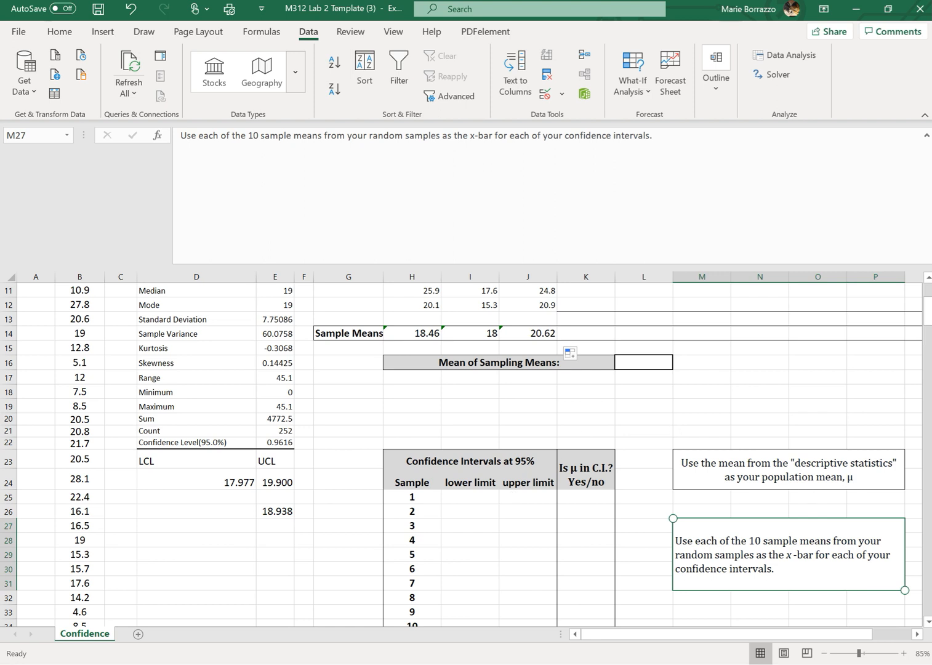
{"action": "key", "text": "alt+Tab"}
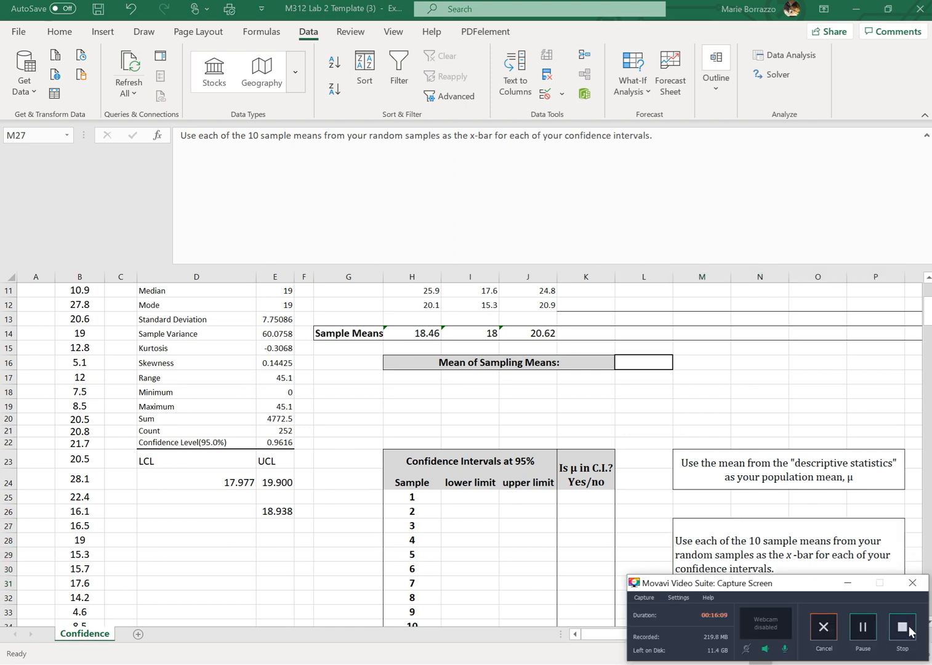